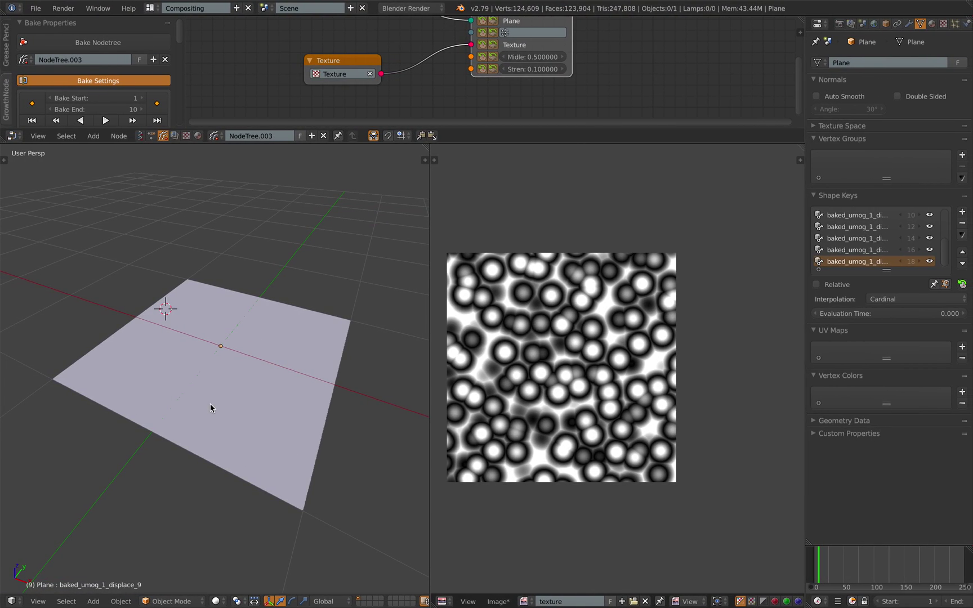
Step: Scrub the plane's shape key evaluation time to 4.600 and examine the baked displacement from several angles
{"action": "middle_click_drag", "start_coordinate": [263, 392], "coordinate": [377, 358]}
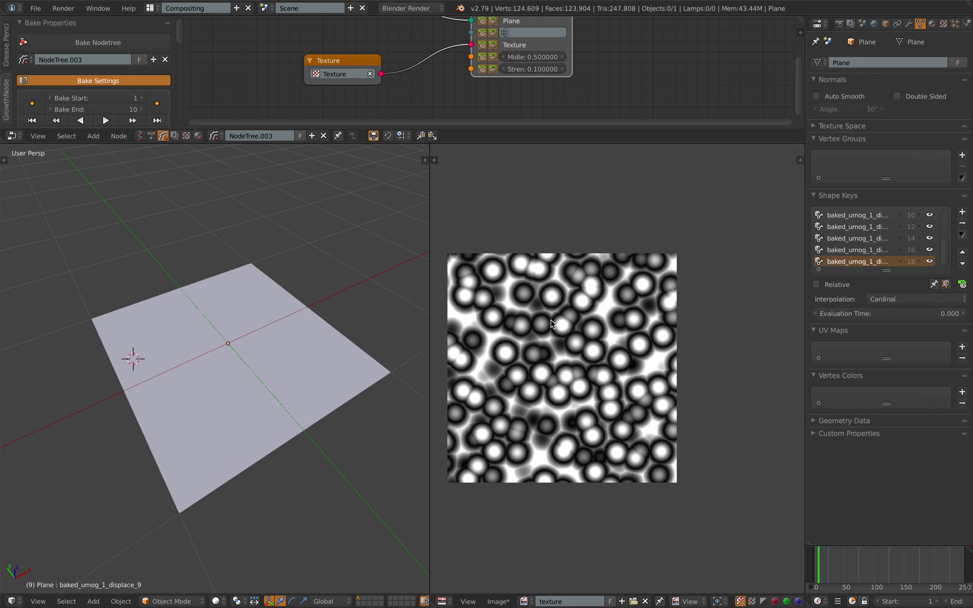
{"action": "middle_click_drag", "start_coordinate": [319, 293], "coordinate": [239, 294]}
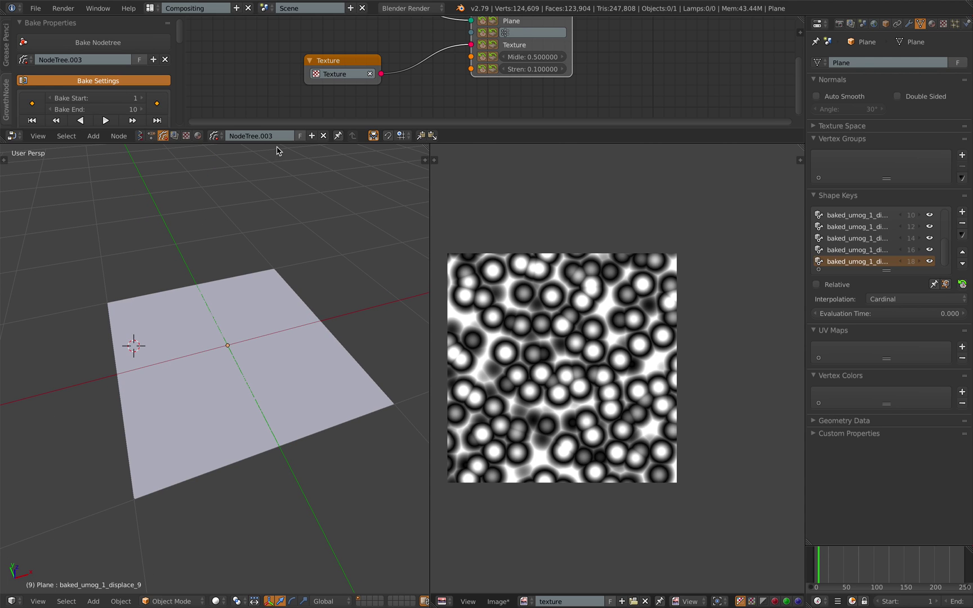
{"action": "left_click_drag", "start_coordinate": [278, 142], "coordinate": [278, 168]}
{"action": "right_click", "coordinate": [219, 330]}
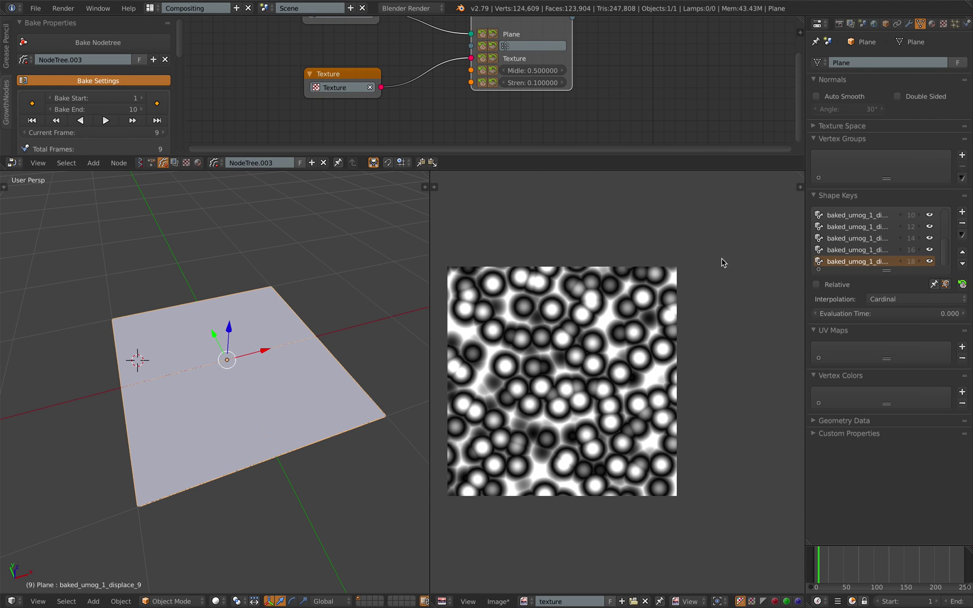
{"action": "mouse_move", "coordinate": [821, 314]}
{"action": "left_mouse_down"}
{"action": "mouse_move", "coordinate": [946, 313]}
{"action": "mouse_move", "coordinate": [821, 314]}
{"action": "mouse_move", "coordinate": [831, 314]}
{"action": "left_mouse_up"}
{"action": "middle_click_drag", "start_coordinate": [130, 335], "coordinate": [155, 335]}
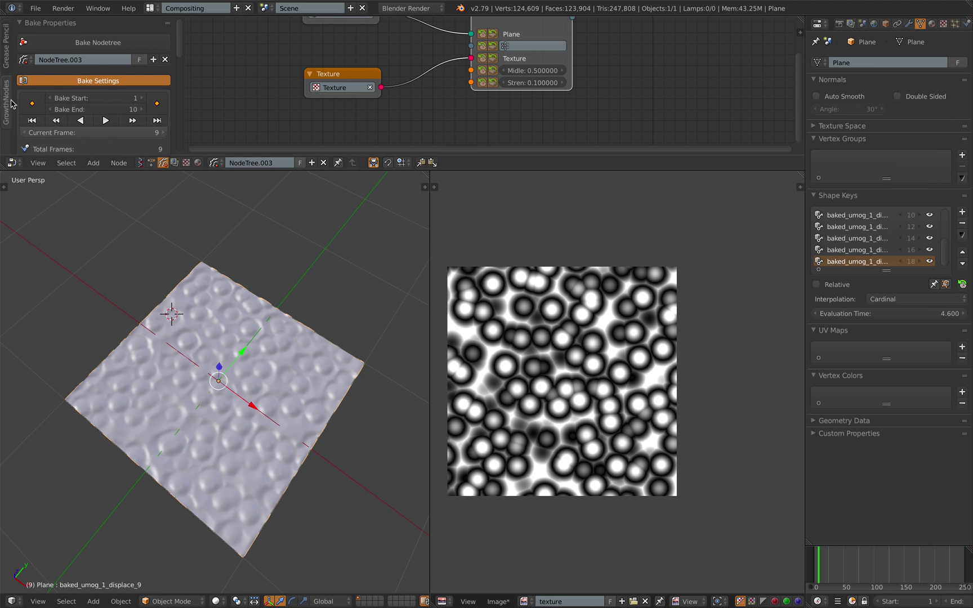
Step: Start a new file and delete all of its default objects
{"action": "left_click", "coordinate": [35, 9]}
{"action": "left_click", "coordinate": [41, 21]}
{"action": "left_click", "coordinate": [45, 28]}
{"action": "middle_click_drag", "start_coordinate": [480, 237], "coordinate": [464, 234]}
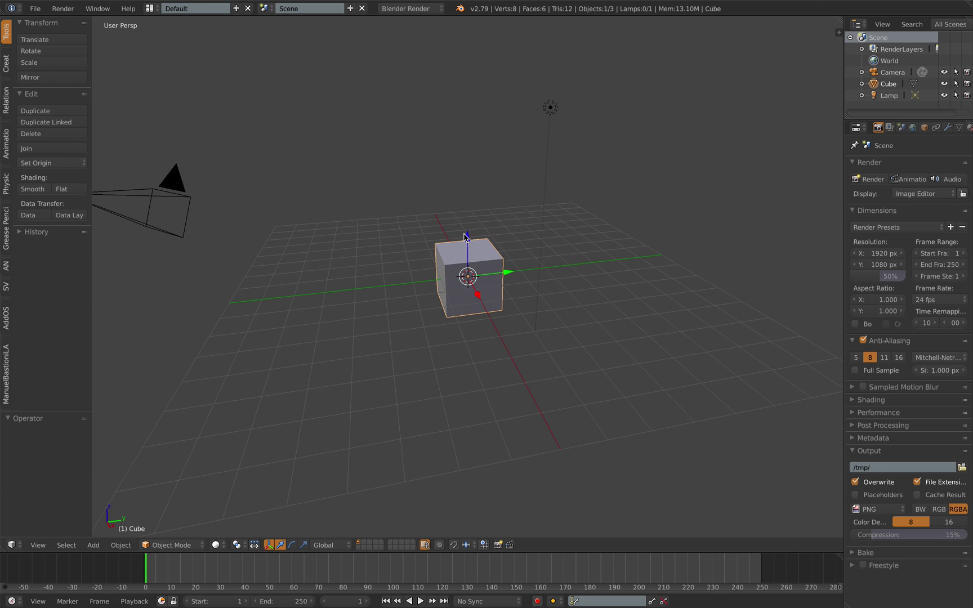
{"action": "key", "text": "a"}
{"action": "key", "text": "a"}
{"action": "key", "text": "x"}
{"action": "left_click", "coordinate": [465, 229]}
Step: Save the empty scene on the Desktop as sv_umog_001
{"action": "left_click", "coordinate": [35, 8]}
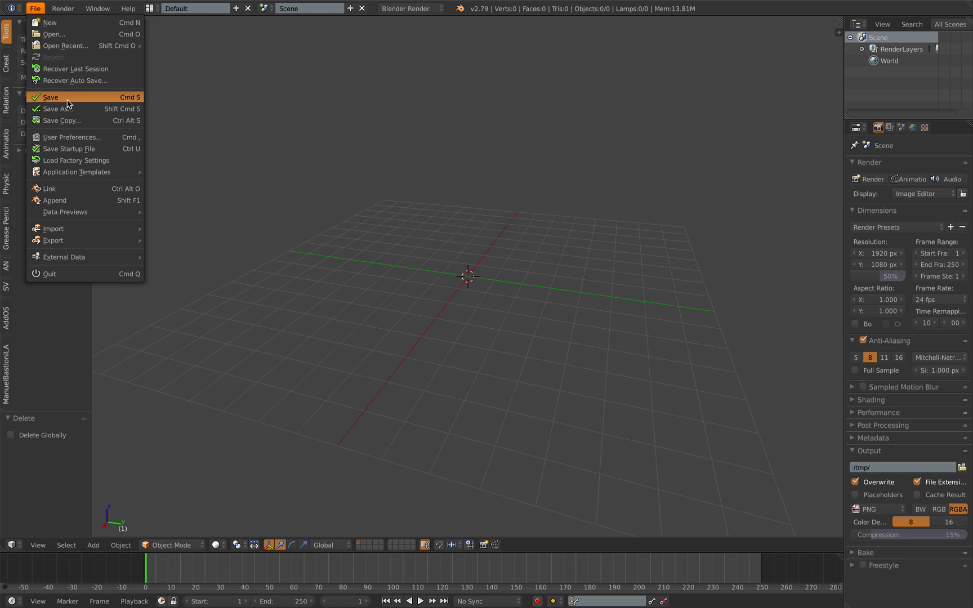
{"action": "left_click", "coordinate": [68, 109]}
{"action": "type", "text": "sv_"}
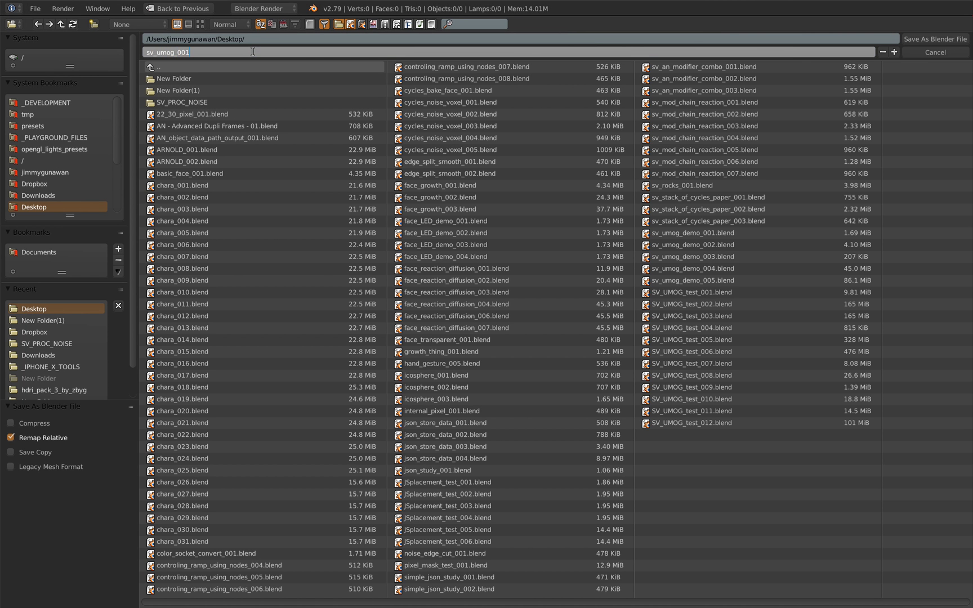
{"action": "type", "text": "umog_001"}
{"action": "key", "text": "Return"}
{"action": "left_click", "coordinate": [929, 39]}
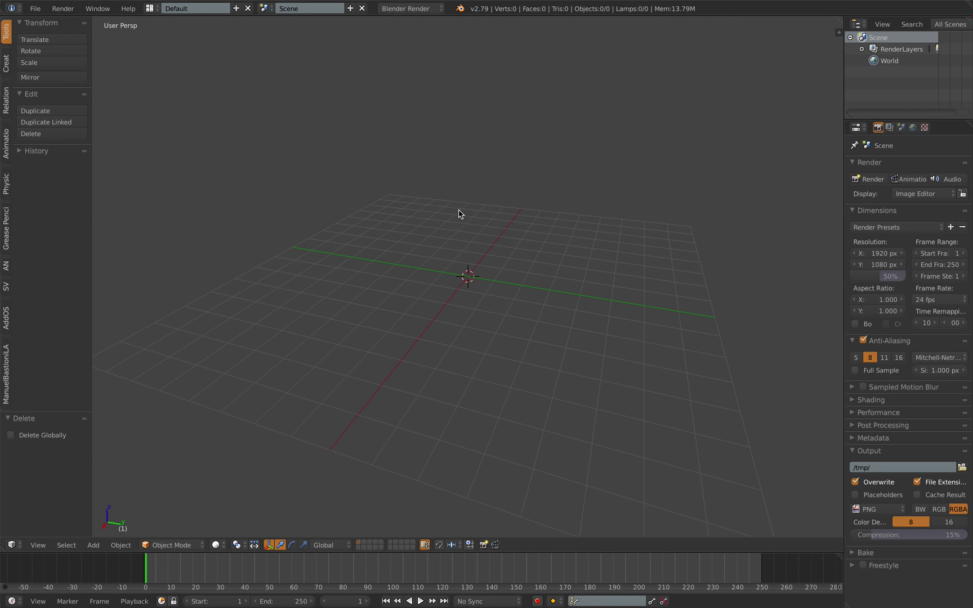
Step: Switch to the Compositing screen layout and create a new Sverchok node tree
{"action": "left_click", "coordinate": [151, 8]}
{"action": "left_click", "coordinate": [174, 51]}
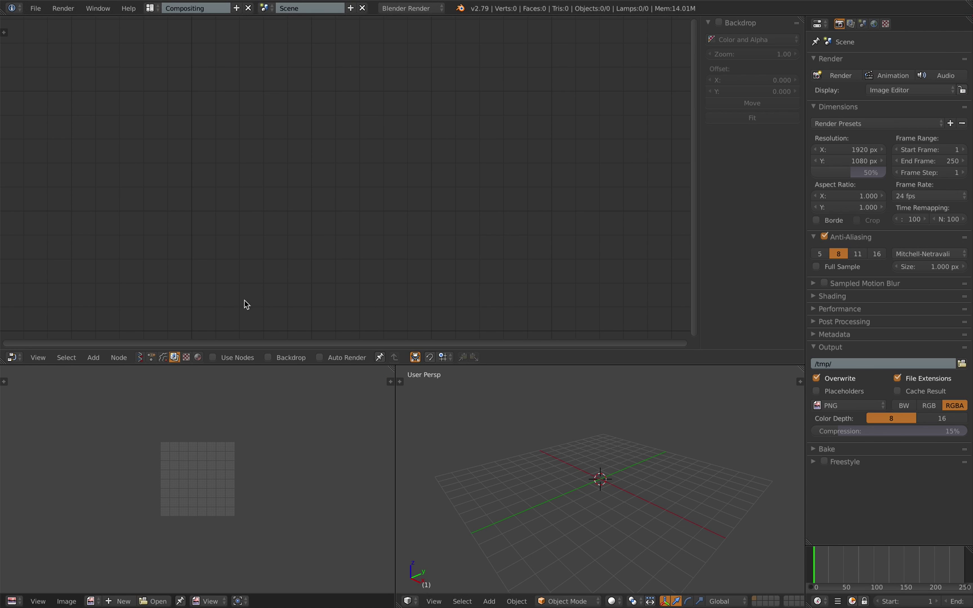
{"action": "left_click", "coordinate": [140, 358]}
{"action": "left_click", "coordinate": [263, 356]}
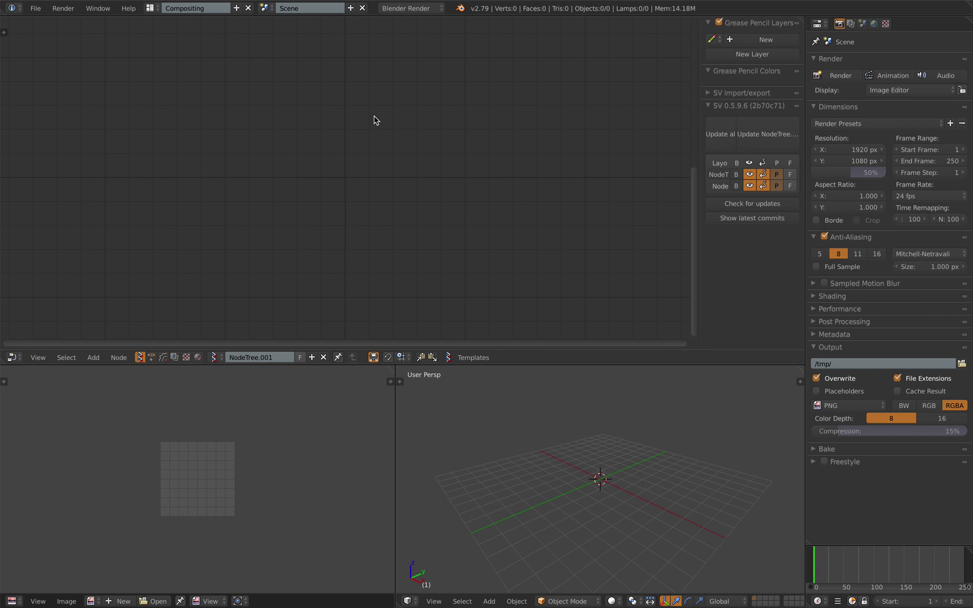
Step: Add a Vector Turbulence node to the node tree and hide the node editor's properties sidebar
{"action": "key", "text": "shift+a"}
{"action": "left_click", "coordinate": [340, 141]}
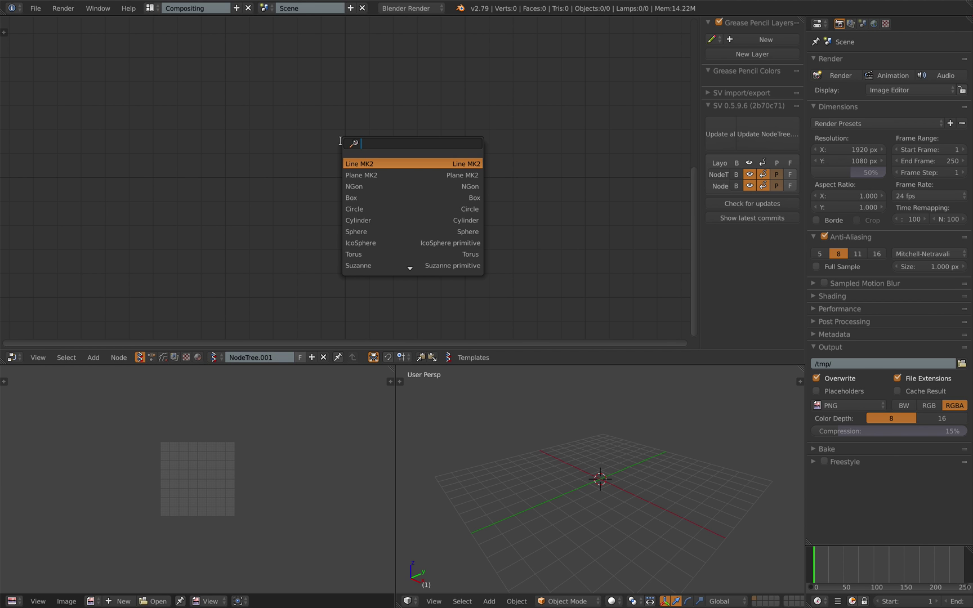
{"action": "type", "text": "vector tu"}
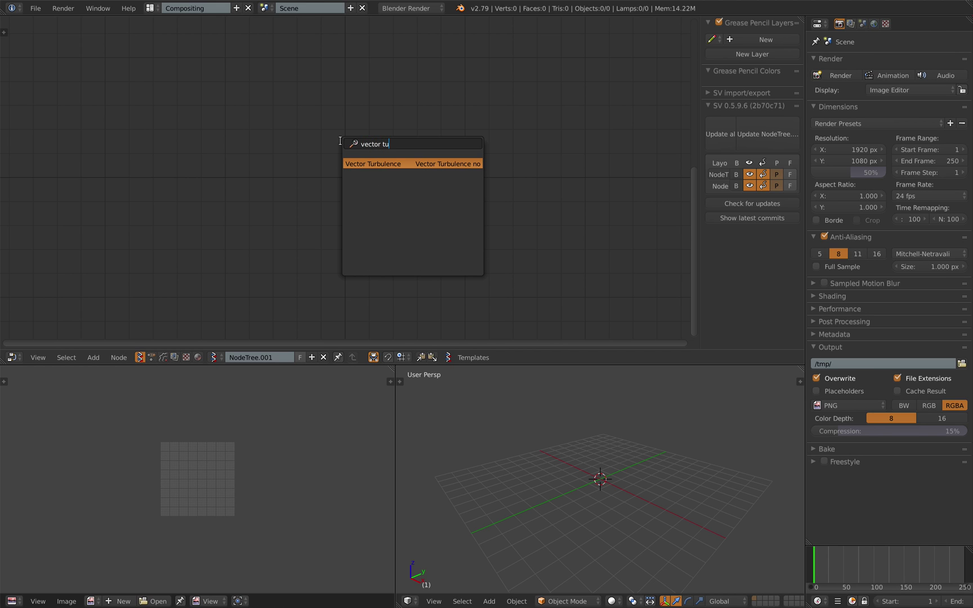
{"action": "type", "text": "noise"}
{"action": "key", "text": "ctrl+a"}
{"action": "type", "text": "turb"}
{"action": "left_click", "coordinate": [371, 164]}
{"action": "left_click", "coordinate": [313, 85]}
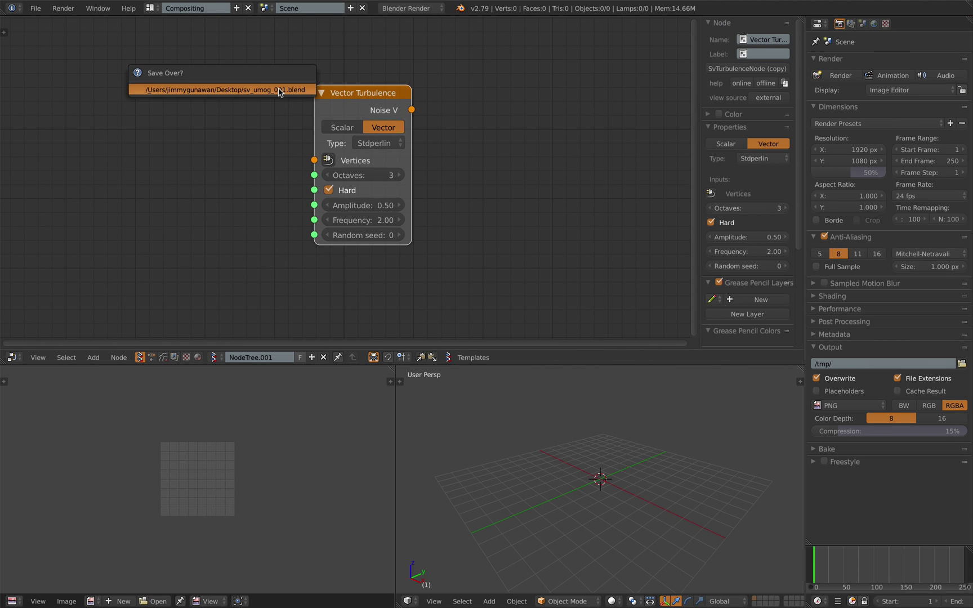
{"action": "key", "text": "n"}
{"action": "middle_click_drag", "start_coordinate": [529, 125], "coordinate": [518, 142]}
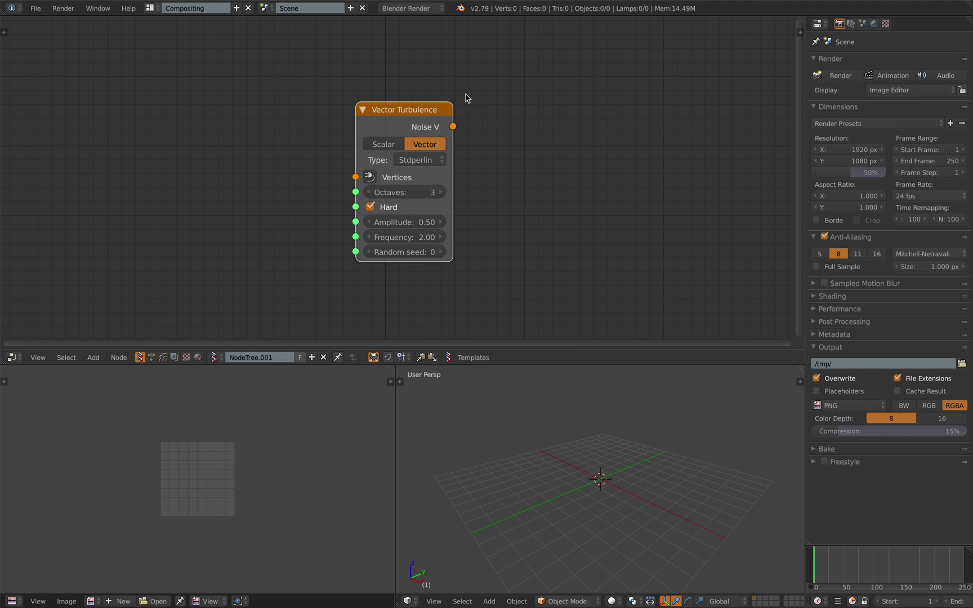
{"action": "middle_click_drag", "start_coordinate": [427, 145], "coordinate": [418, 148]}
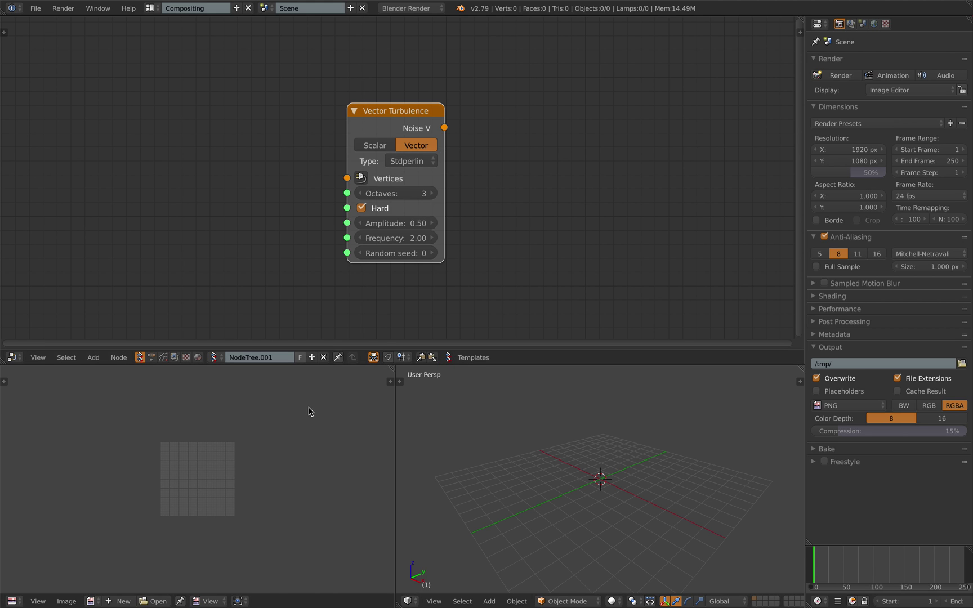
Step: Add a Texture viewer node on the output side of the Vector Turbulence node
{"action": "key", "text": "shift+a"}
{"action": "left_click", "coordinate": [521, 160]}
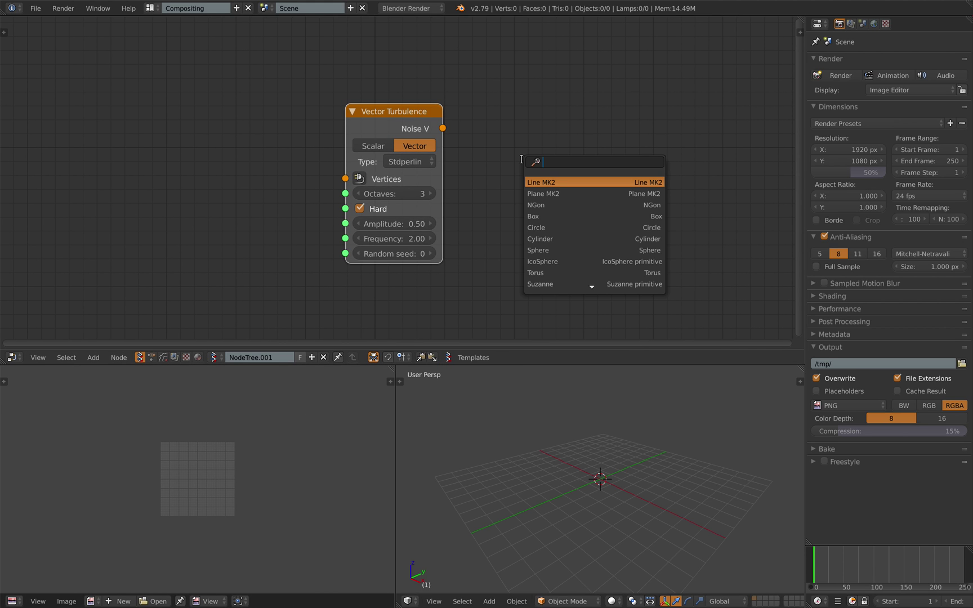
{"action": "type", "text": "textur"}
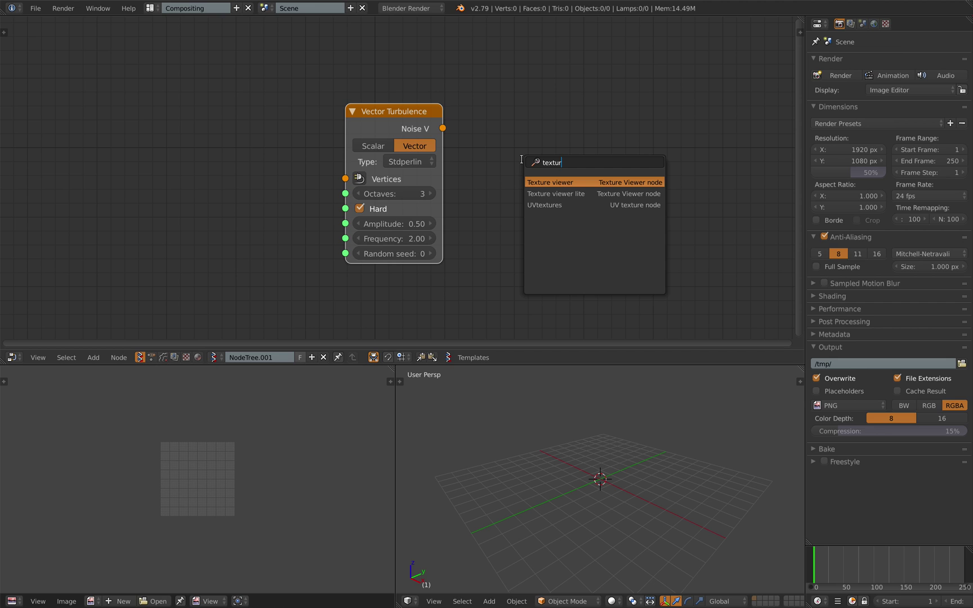
{"action": "key", "text": "Down"}
{"action": "key", "text": "Up"}
{"action": "key", "text": "Return"}
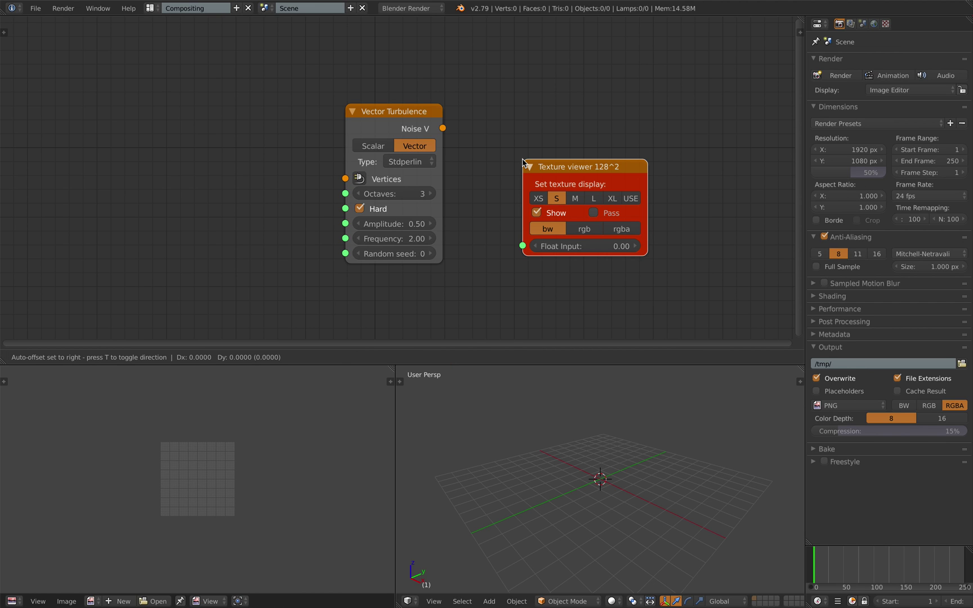
{"action": "left_click", "coordinate": [522, 121]}
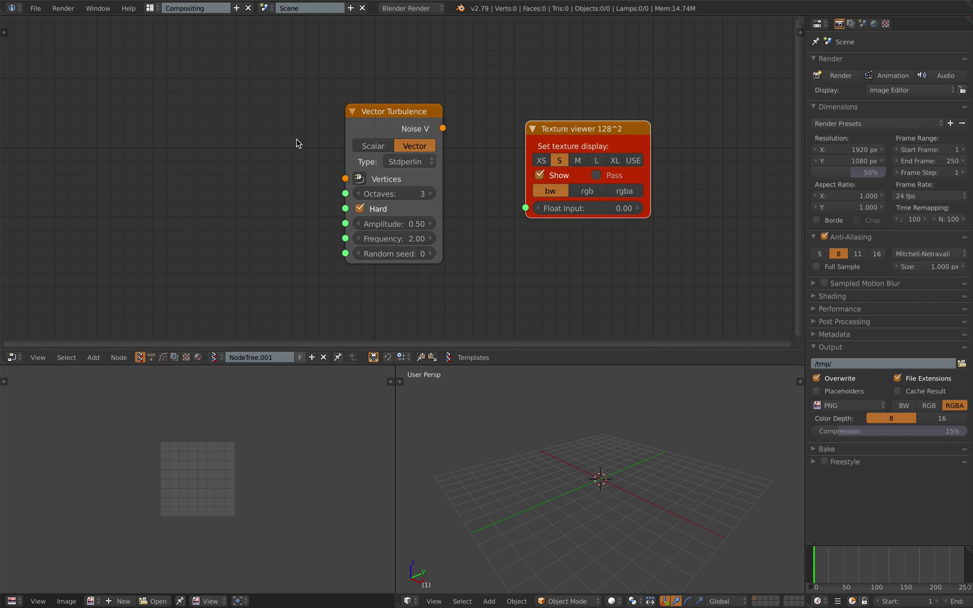
Step: Add a Plane MK2 node on the input side of the Vector Turbulence node
{"action": "key", "text": "space"}
{"action": "key", "text": "Down"}
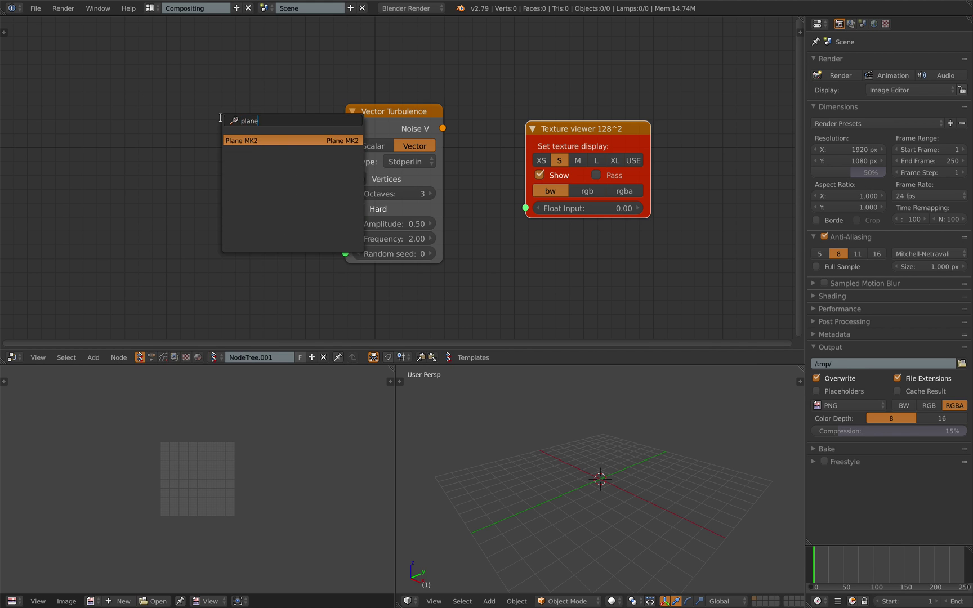
{"action": "key", "text": "Return"}
{"action": "left_click", "coordinate": [177, 116]}
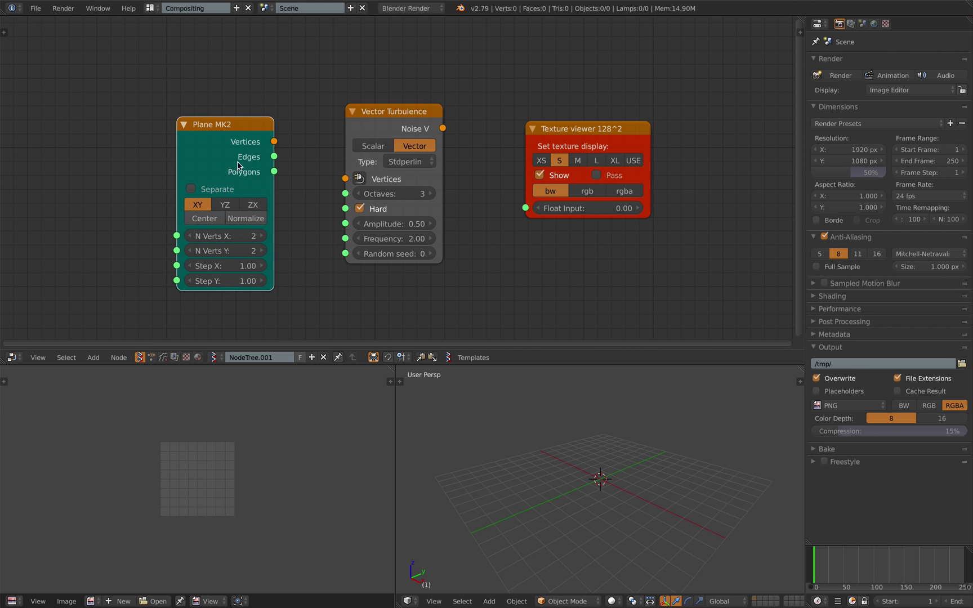
{"action": "left_click_drag", "start_coordinate": [231, 128], "coordinate": [220, 123]}
{"action": "left_click_drag", "start_coordinate": [219, 165], "coordinate": [223, 163]}
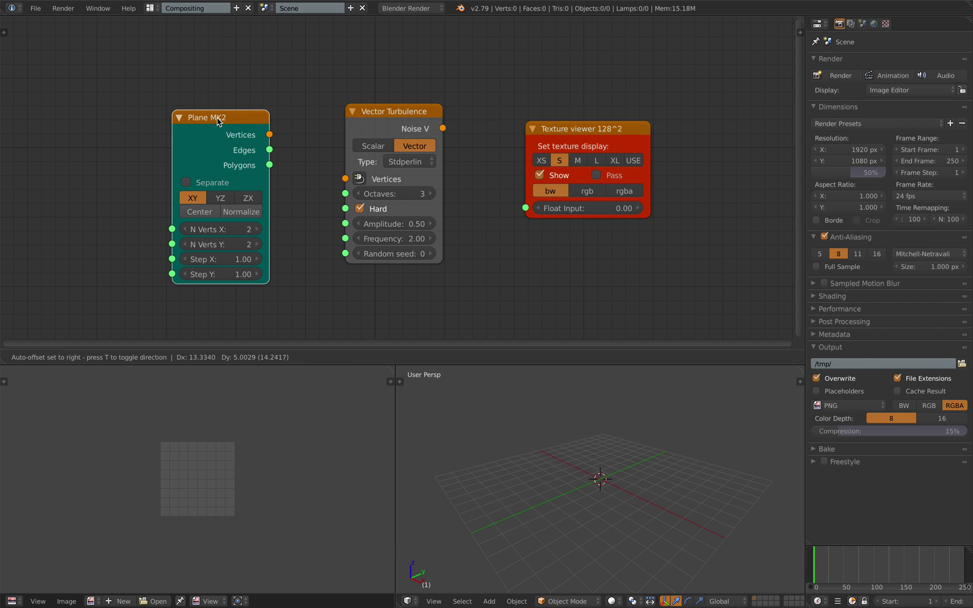
Step: Link the Plane MK2 vertices through Vector Turbulence in Scalar mode into the Texture viewer's float input
{"action": "left_click_drag", "start_coordinate": [269, 135], "coordinate": [345, 178]}
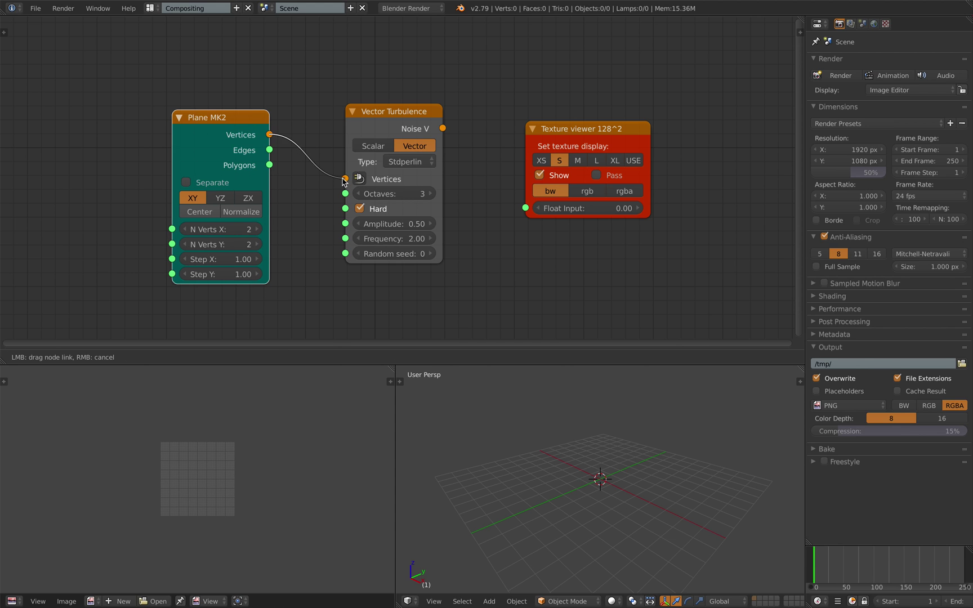
{"action": "left_click", "coordinate": [383, 145]}
{"action": "left_click_drag", "start_coordinate": [442, 128], "coordinate": [525, 208]}
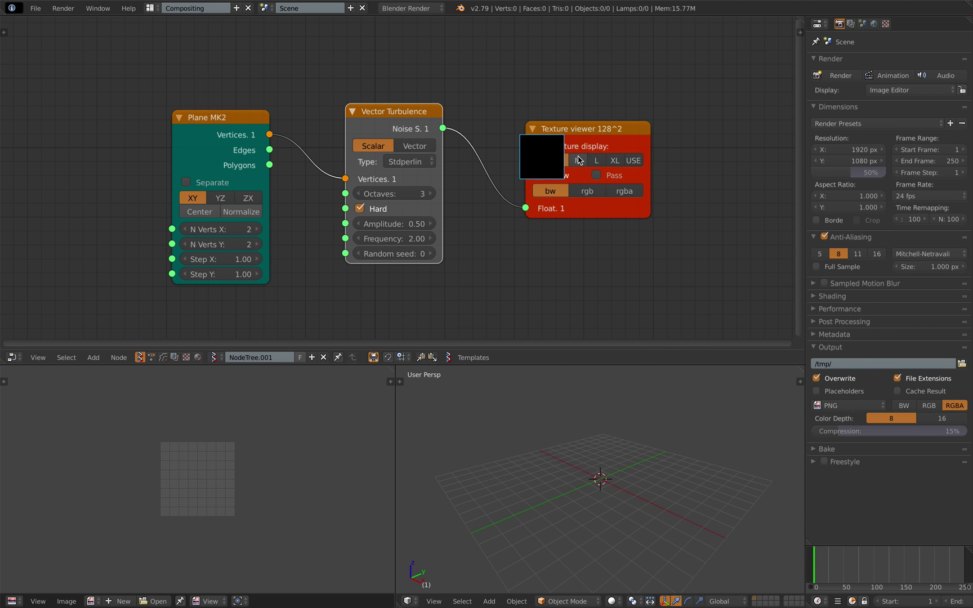
{"action": "left_click_drag", "start_coordinate": [605, 131], "coordinate": [663, 133]}
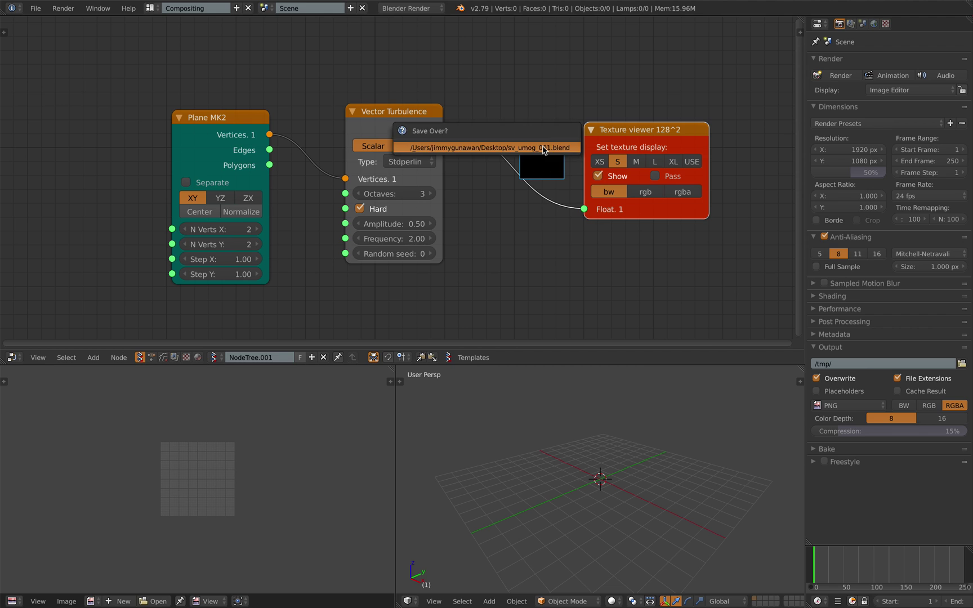
Step: Set both N Verts X and N Verts Y of the Plane MK2 node to 256
{"action": "middle_click_drag", "start_coordinate": [543, 148], "coordinate": [516, 137]}
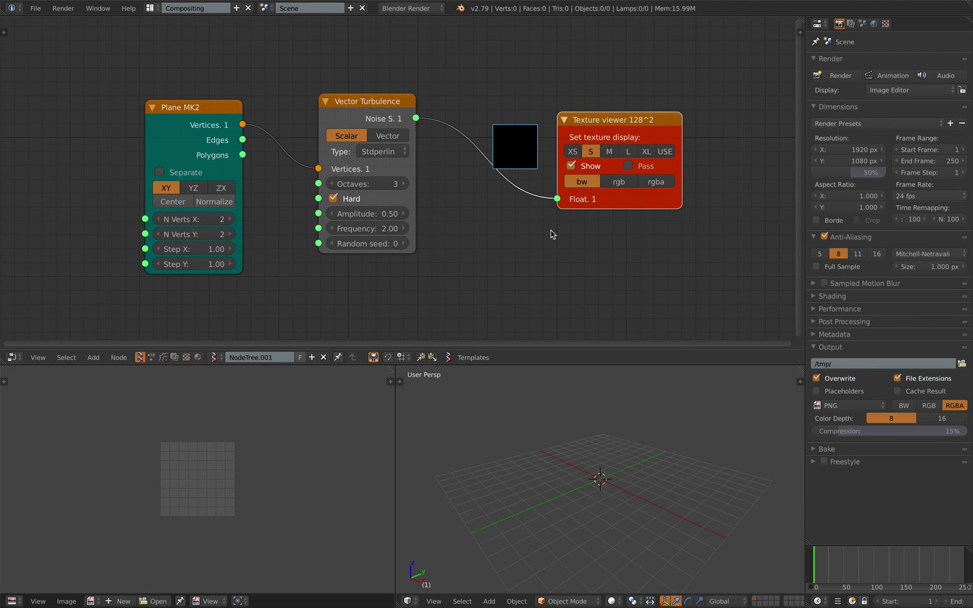
{"action": "left_click_drag", "start_coordinate": [220, 233], "coordinate": [211, 224]}
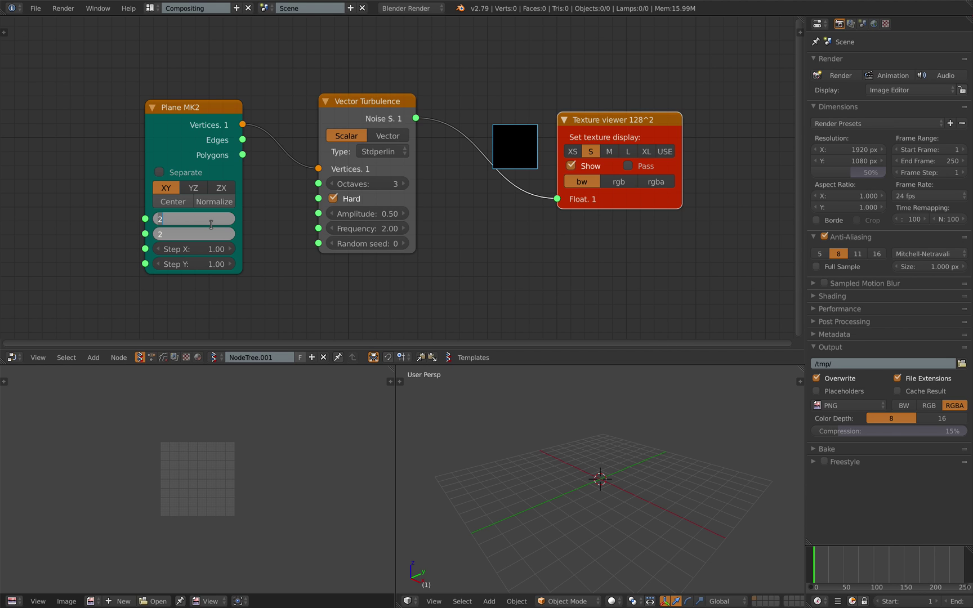
{"action": "key", "text": "Return"}
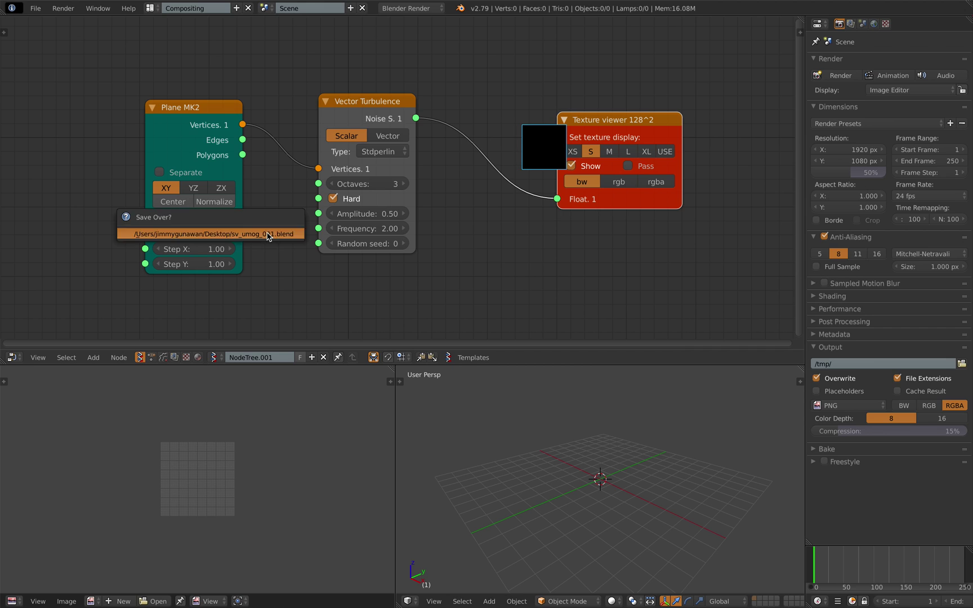
Step: Switch the Texture viewer to the USE custom size and set its texture width and height to 256
{"action": "left_click", "coordinate": [665, 152]}
{"action": "left_click_drag", "start_coordinate": [641, 114], "coordinate": [723, 103]}
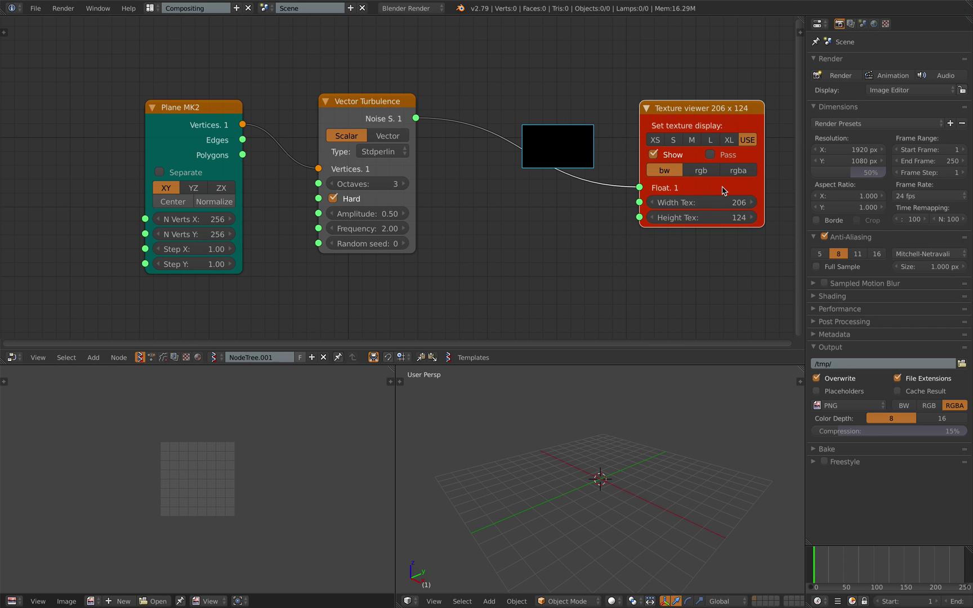
{"action": "left_click_drag", "start_coordinate": [720, 200], "coordinate": [720, 217]}
{"action": "type", "text": "2"}
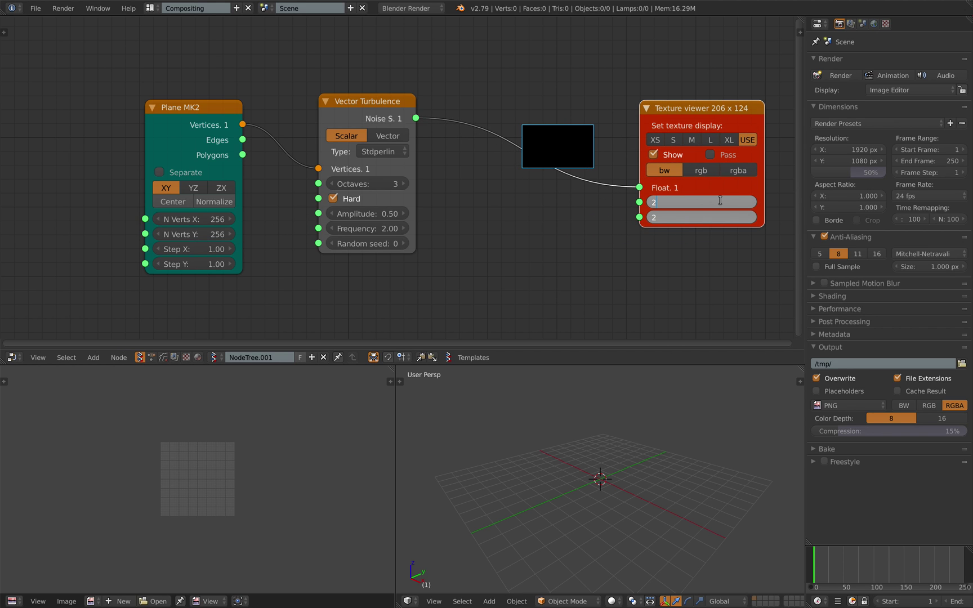
{"action": "type", "text": "56"}
{"action": "key", "text": "Return"}
Step: Move the Texture viewer node clear of its preview image and save over sv_umog_001.blend
{"action": "left_click_drag", "start_coordinate": [677, 110], "coordinate": [714, 118]}
{"action": "middle_click_drag", "start_coordinate": [613, 138], "coordinate": [533, 133]}
{"action": "key", "text": "ctrl+s"}
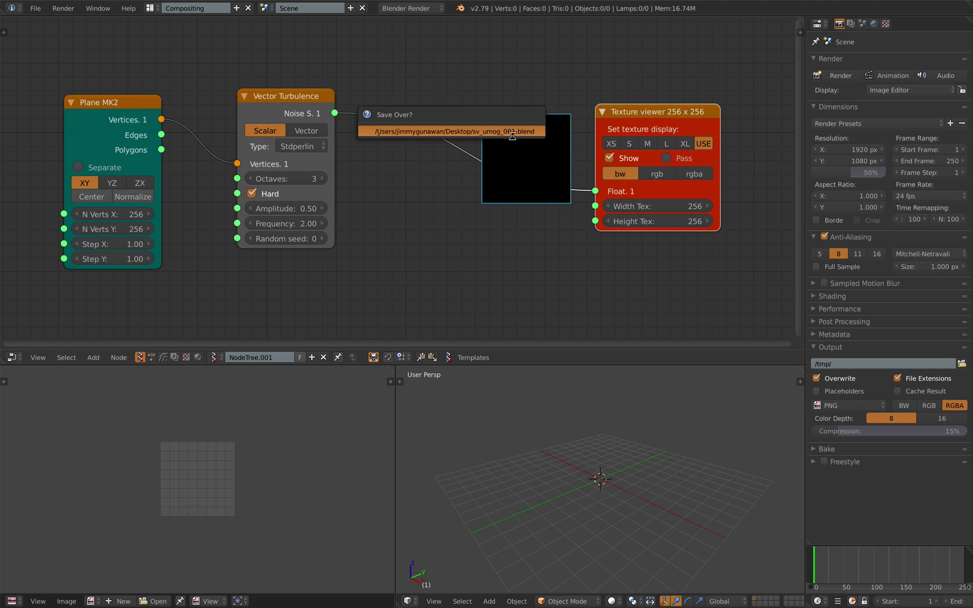
{"action": "left_click", "coordinate": [513, 132]}
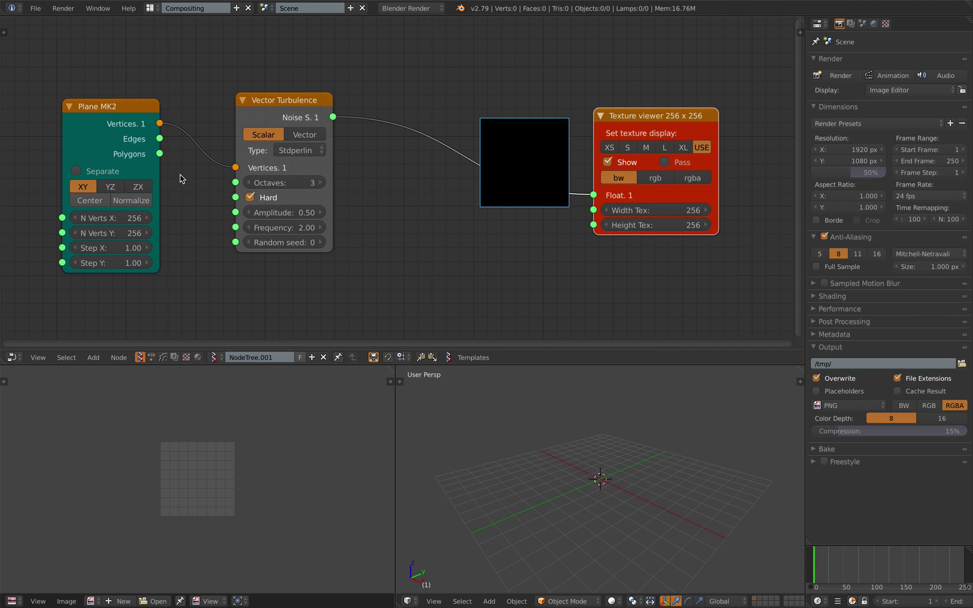
Step: Enable Center and Normalize on the Plane MK2 node and save the file
{"action": "left_click", "coordinate": [98, 200]}
{"action": "left_click", "coordinate": [130, 201]}
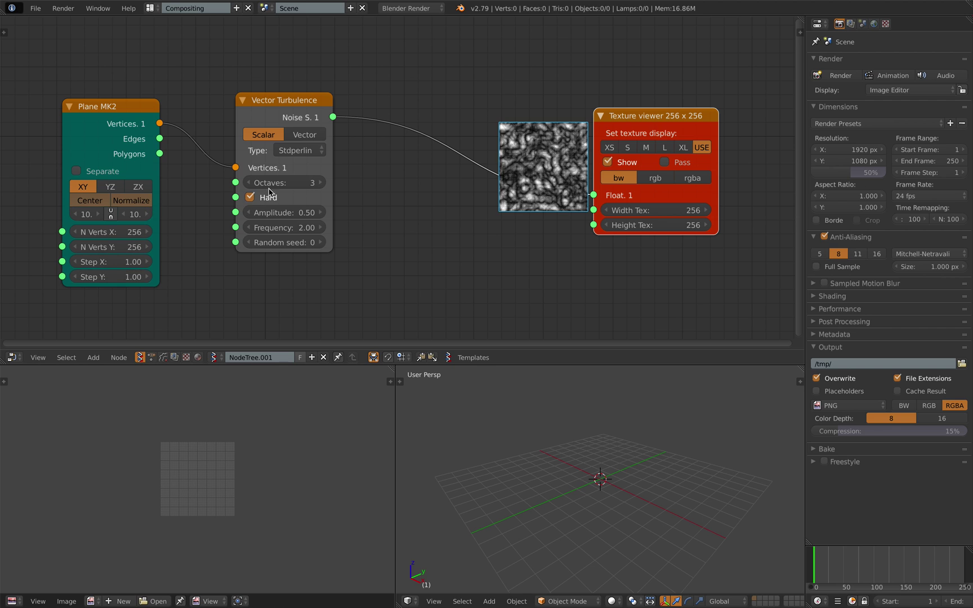
{"action": "left_click_drag", "start_coordinate": [93, 115], "coordinate": [103, 119]}
{"action": "key", "text": "ctrl+s"}
{"action": "left_click", "coordinate": [103, 115]}
Step: Rearrange the Vector Turbulence and Texture viewer nodes in the Sverchok tree and save over sv_umog_001.blend
{"action": "left_click_drag", "start_coordinate": [261, 107], "coordinate": [253, 149]}
{"action": "left_click_drag", "start_coordinate": [610, 105], "coordinate": [474, 97]}
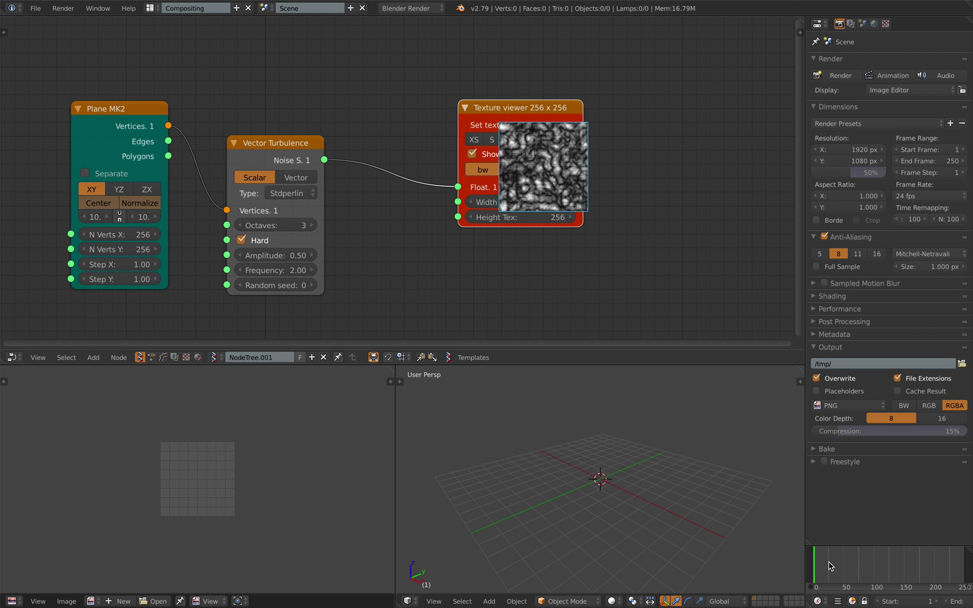
{"action": "left_click_drag", "start_coordinate": [536, 119], "coordinate": [580, 122]}
{"action": "key", "text": "ctrl+s"}
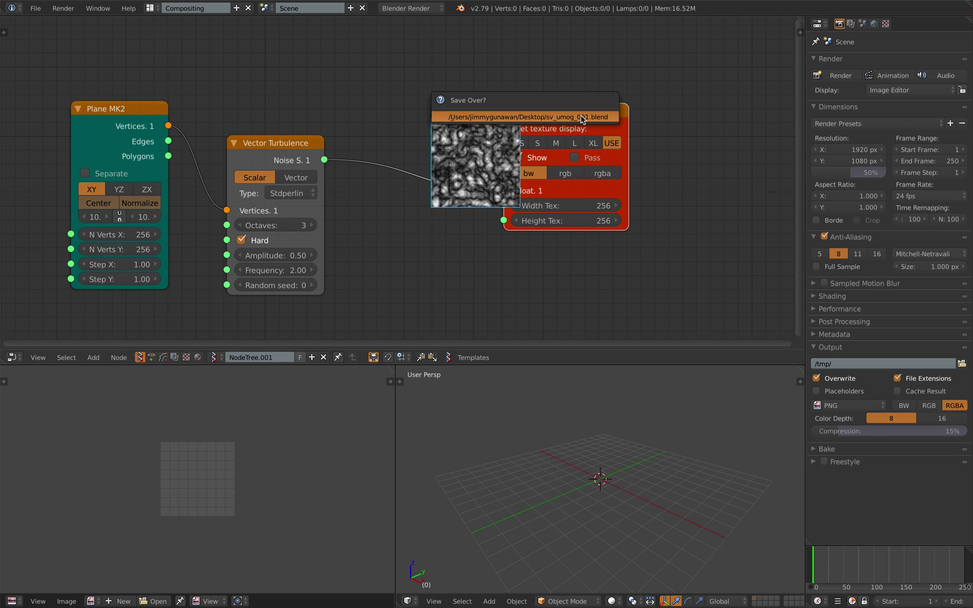
{"action": "left_click", "coordinate": [580, 118]}
Step: Set the Vector Turbulence node's amplitude to 0.77, frequency to 1.12 and random seed to 62
{"action": "scroll", "coordinate": [467, 211], "scroll_direction": "up", "scroll_amount": 1}
{"action": "middle_click_drag", "start_coordinate": [459, 210], "coordinate": [509, 207]}
{"action": "scroll", "coordinate": [508, 204], "scroll_direction": "up", "scroll_amount": 2}
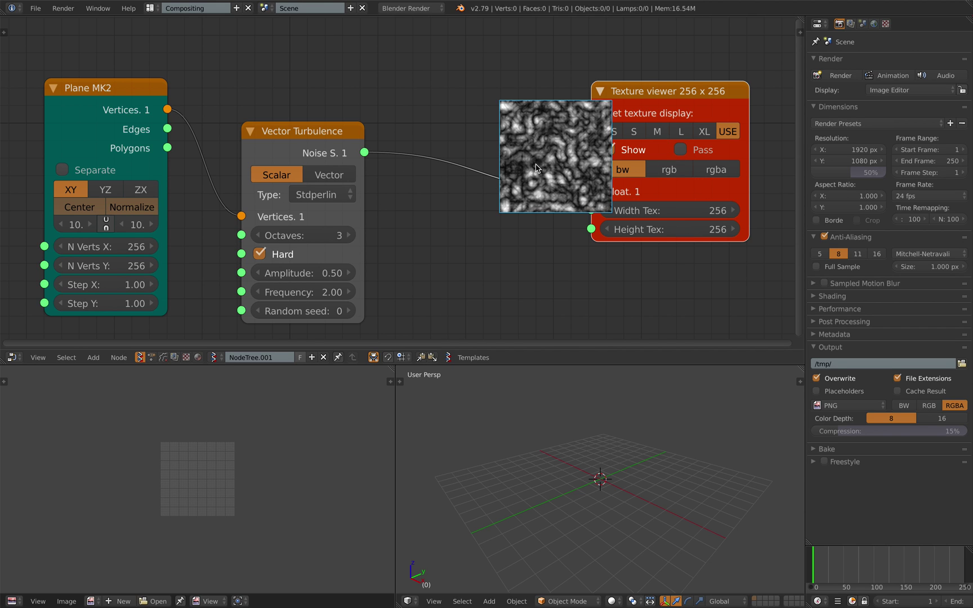
{"action": "middle_click_drag", "start_coordinate": [483, 165], "coordinate": [497, 159]}
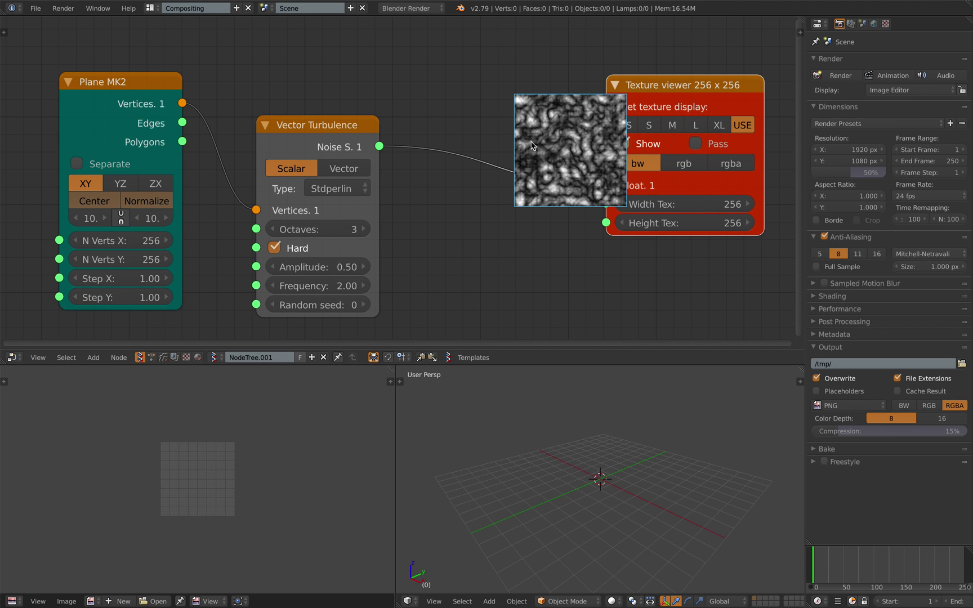
{"action": "scroll", "coordinate": [410, 165], "scroll_direction": "down", "scroll_amount": 1}
{"action": "mouse_move", "coordinate": [324, 257]}
{"action": "left_mouse_down"}
{"action": "mouse_move", "coordinate": [349, 257]}
{"action": "mouse_move", "coordinate": [335, 275]}
{"action": "left_mouse_up"}
{"action": "left_click", "coordinate": [330, 273]}
{"action": "type", "text": "1"}
{"action": "key", "text": "Return"}
{"action": "left_click_drag", "start_coordinate": [333, 257], "coordinate": [361, 293]}
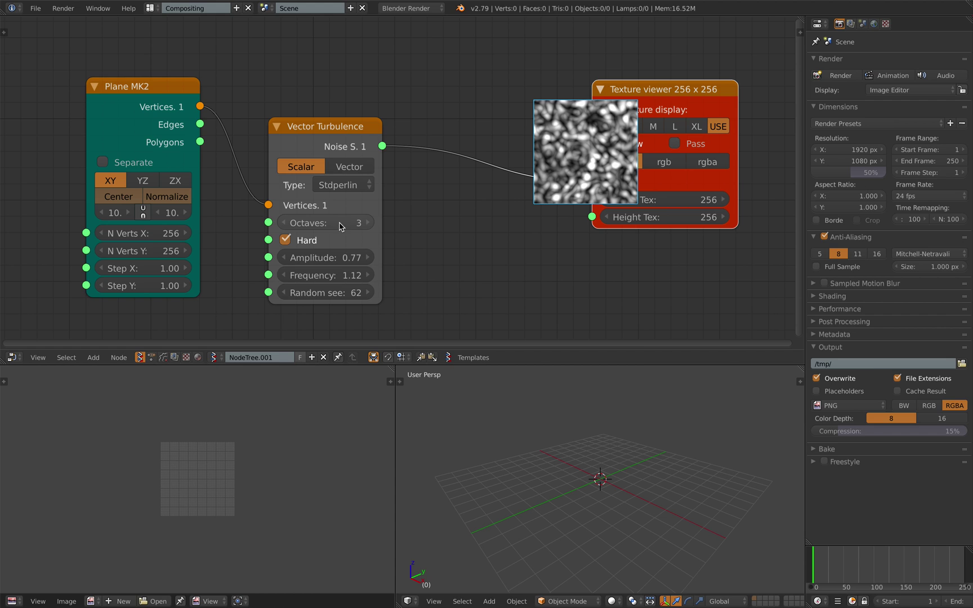
Step: Try the Blender, Stdperlin and Voronoi_F3 noise types on the Vector Turbulence node
{"action": "left_click", "coordinate": [343, 186]}
{"action": "left_click", "coordinate": [354, 202]}
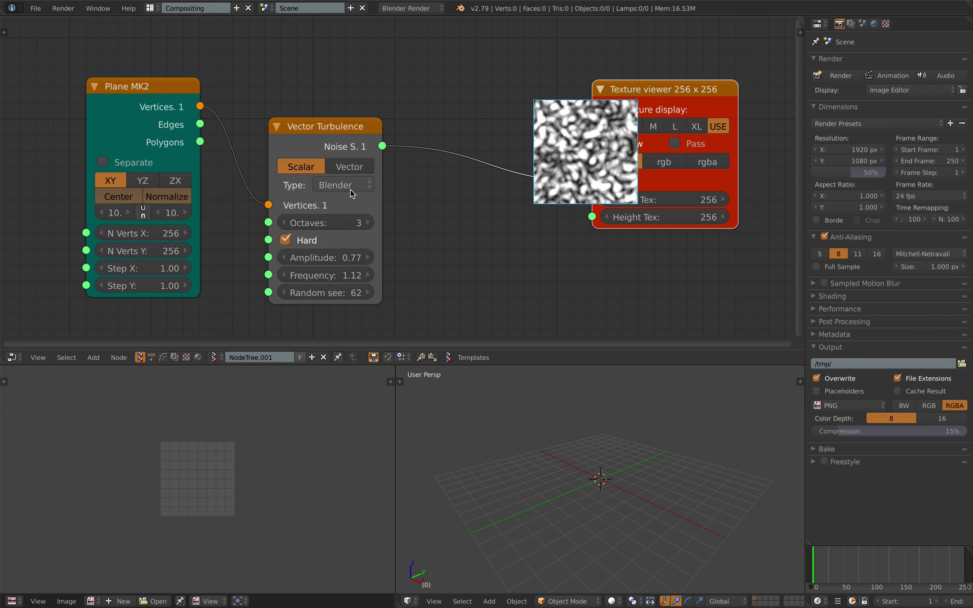
{"action": "left_click", "coordinate": [350, 190]}
{"action": "left_click", "coordinate": [359, 223]}
{"action": "left_click", "coordinate": [358, 186]}
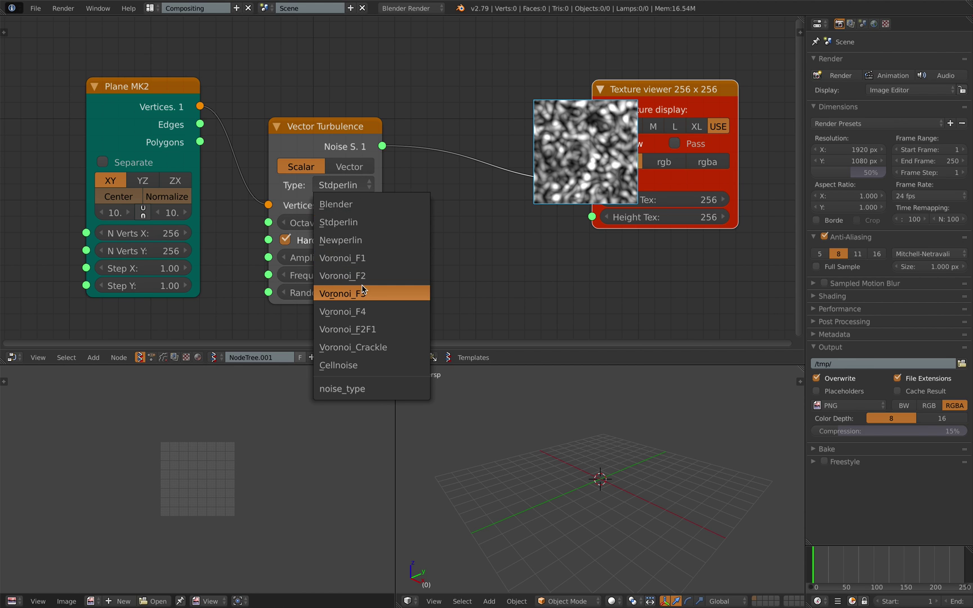
{"action": "left_click", "coordinate": [362, 291]}
{"action": "left_click", "coordinate": [355, 188]}
{"action": "left_click", "coordinate": [358, 294]}
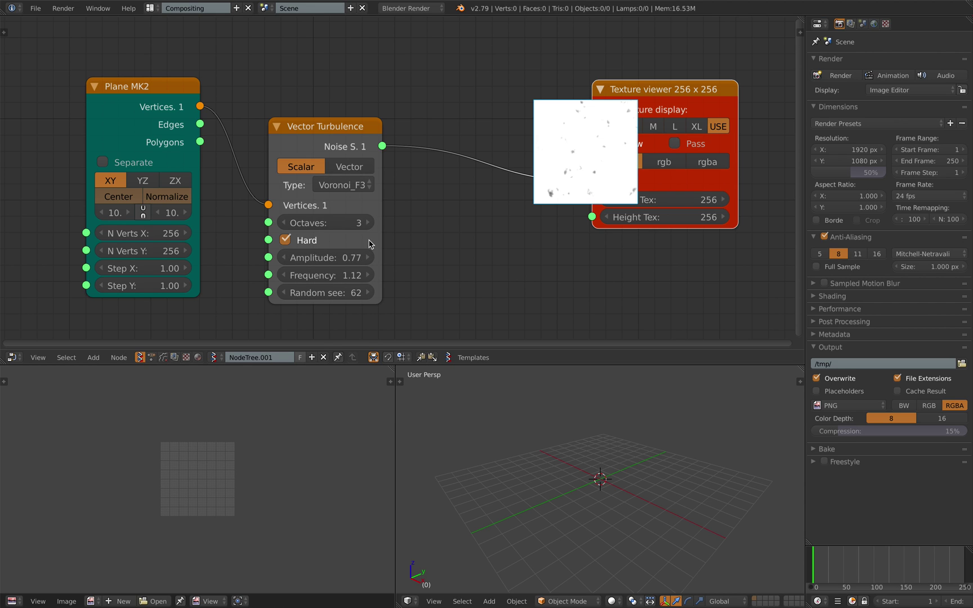
Step: Switch the Vector Turbulence noise type to Voronoi_F1 and reduce its amplitude to 0.47
{"action": "left_click", "coordinate": [352, 188]}
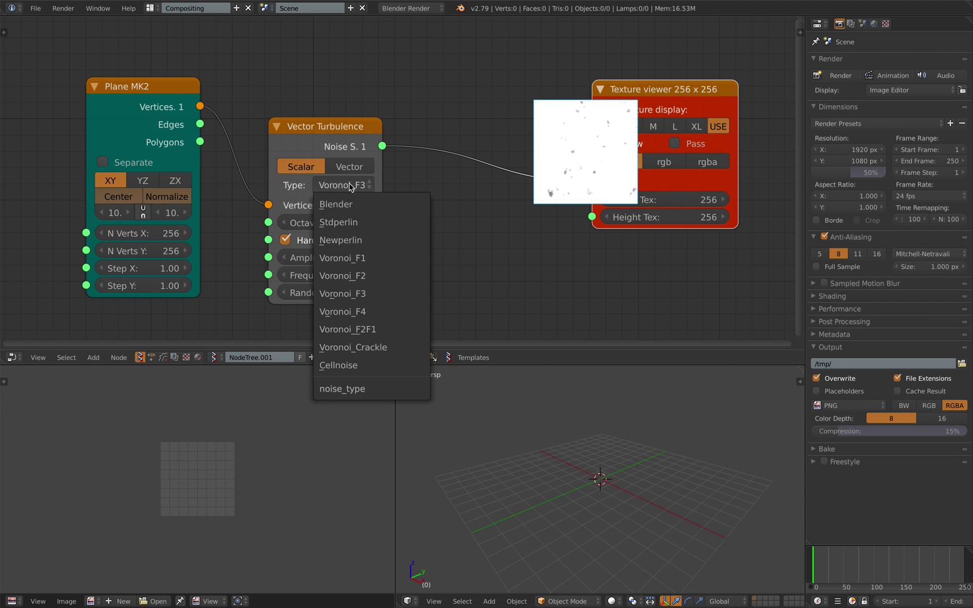
{"action": "left_click", "coordinate": [356, 265]}
{"action": "mouse_move", "coordinate": [350, 258]}
{"action": "left_mouse_down"}
{"action": "mouse_move", "coordinate": [315, 258]}
{"action": "mouse_move", "coordinate": [343, 276]}
{"action": "left_mouse_up"}
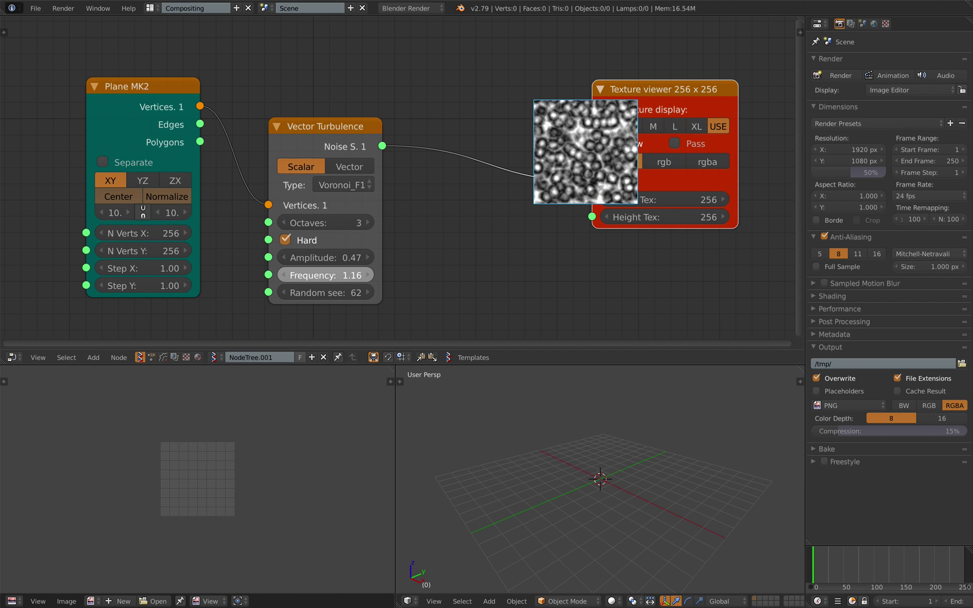
Step: Try different frequency values on the Vector Turbulence node and settle on 1.00
{"action": "left_click", "coordinate": [338, 275]}
{"action": "type", "text": "1"}
{"action": "key", "text": "Return"}
{"action": "left_click", "coordinate": [333, 278]}
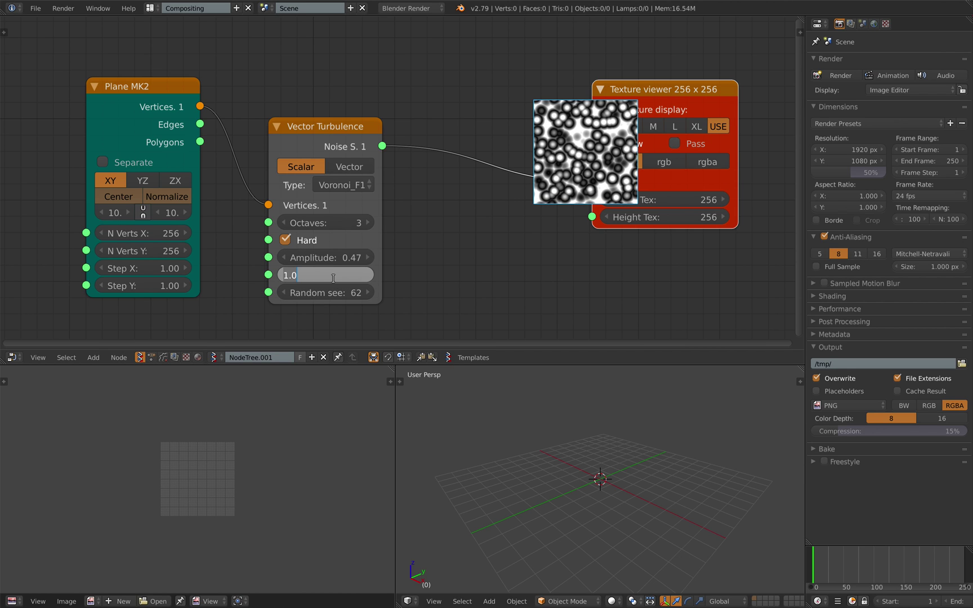
{"action": "type", "text": "0"}
{"action": "key", "text": "Return"}
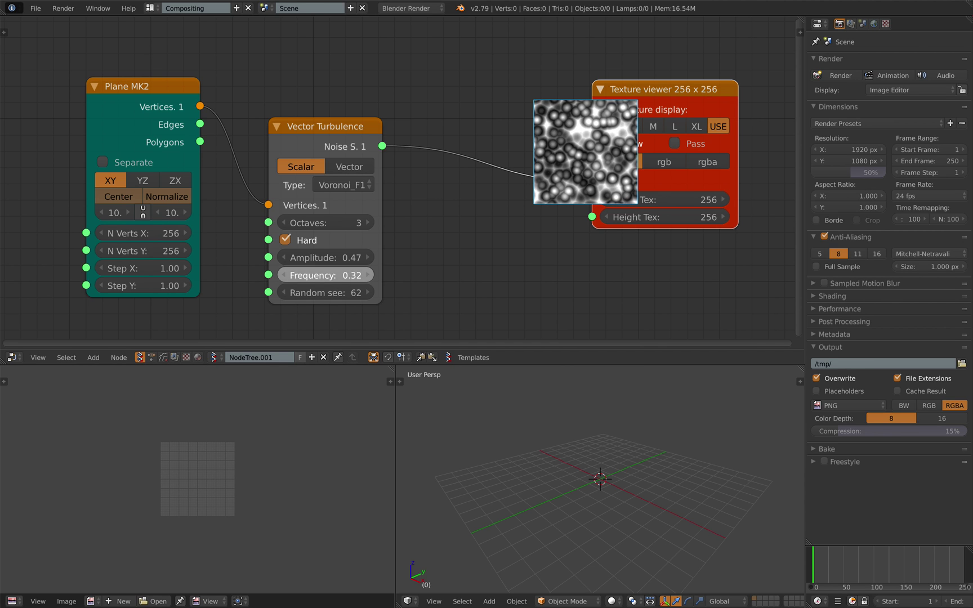
Step: Save the file and shift the Texture viewer node further away from its preview image
{"action": "key", "text": "ctrl+s"}
{"action": "left_click", "coordinate": [443, 277]}
{"action": "left_click_drag", "start_coordinate": [639, 91], "coordinate": [666, 118]}
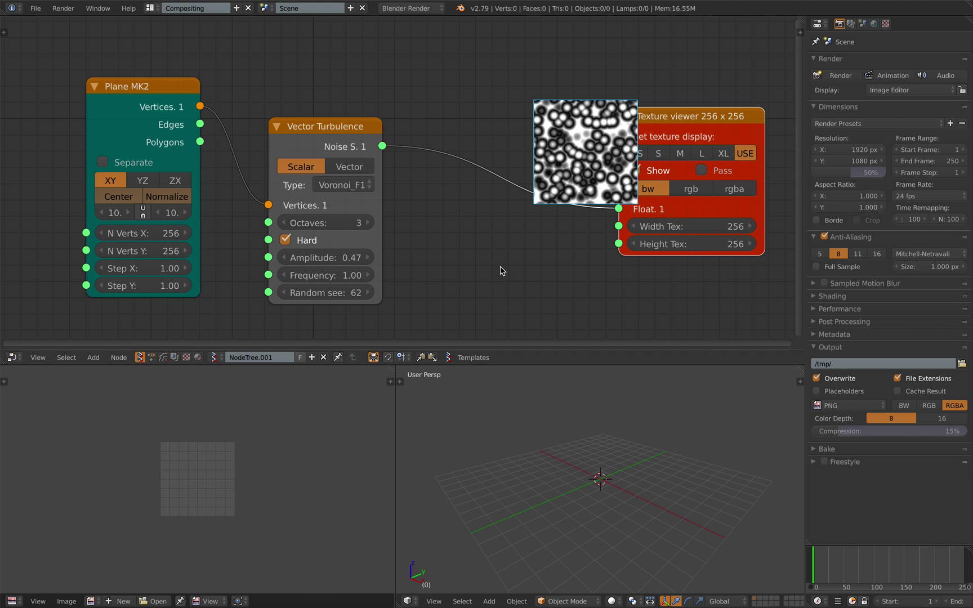
{"action": "scroll", "coordinate": [484, 269], "scroll_direction": "down", "scroll_amount": 1}
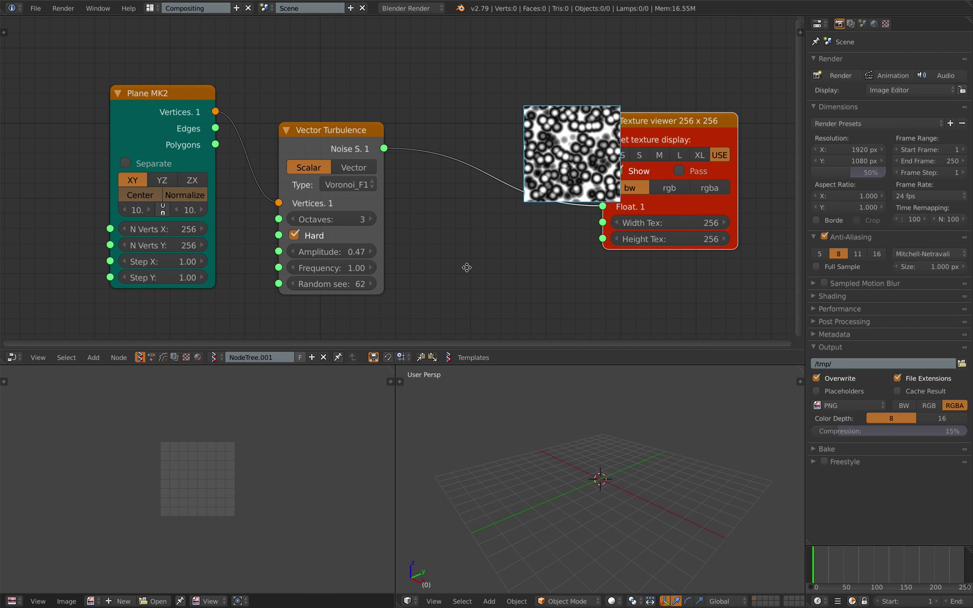
Step: Switch the node editor to the UMOG tree type and create a new node tree
{"action": "left_click", "coordinate": [163, 358]}
{"action": "left_click", "coordinate": [254, 356]}
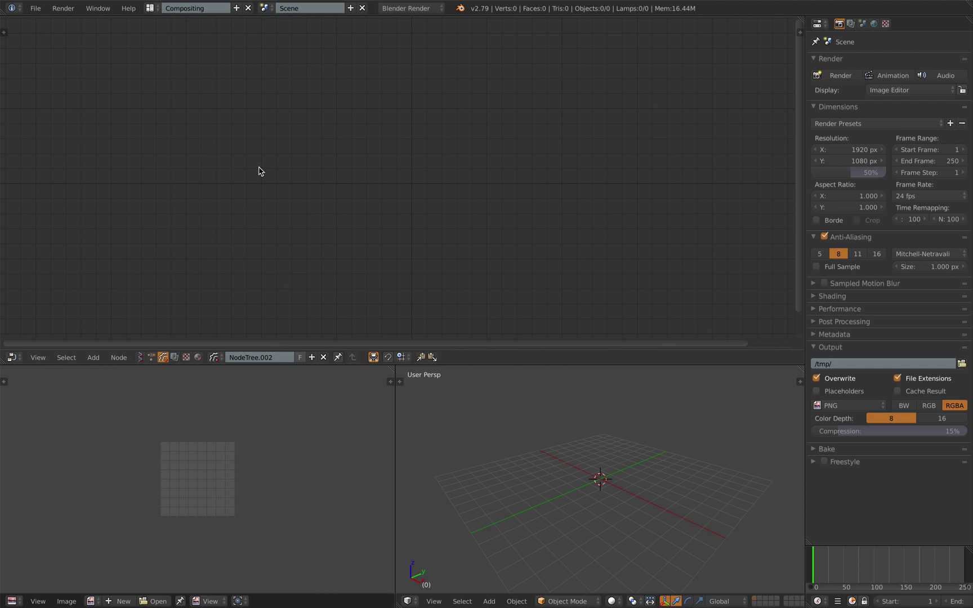
Step: Add a mesh plane at the centre of the 3D scene and enter Edit Mode on it
{"action": "key", "text": "shift+a"}
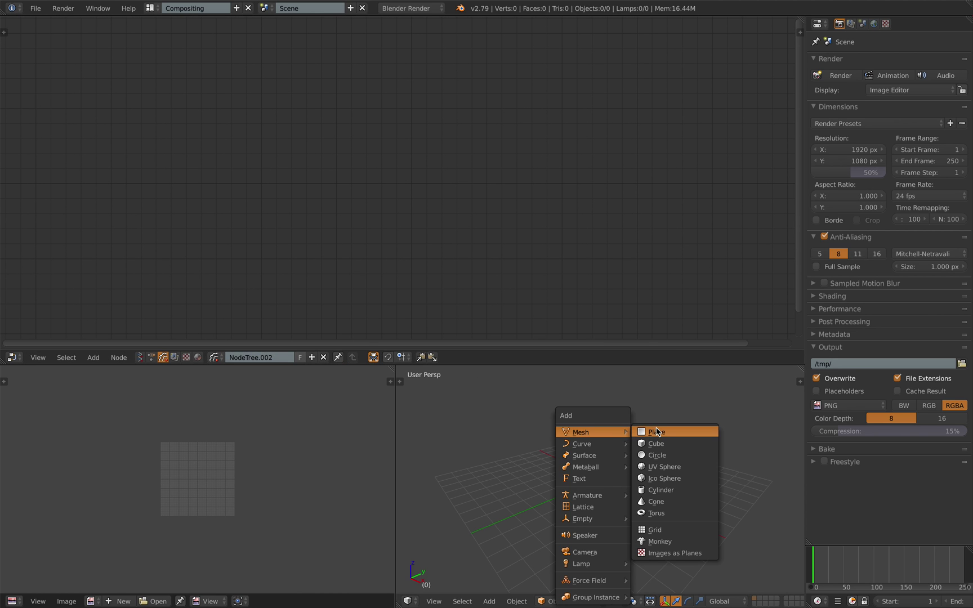
{"action": "left_click", "coordinate": [642, 431]}
{"action": "key", "text": "Tab"}
{"action": "scroll", "coordinate": [647, 445], "scroll_direction": "up", "scroll_amount": 3}
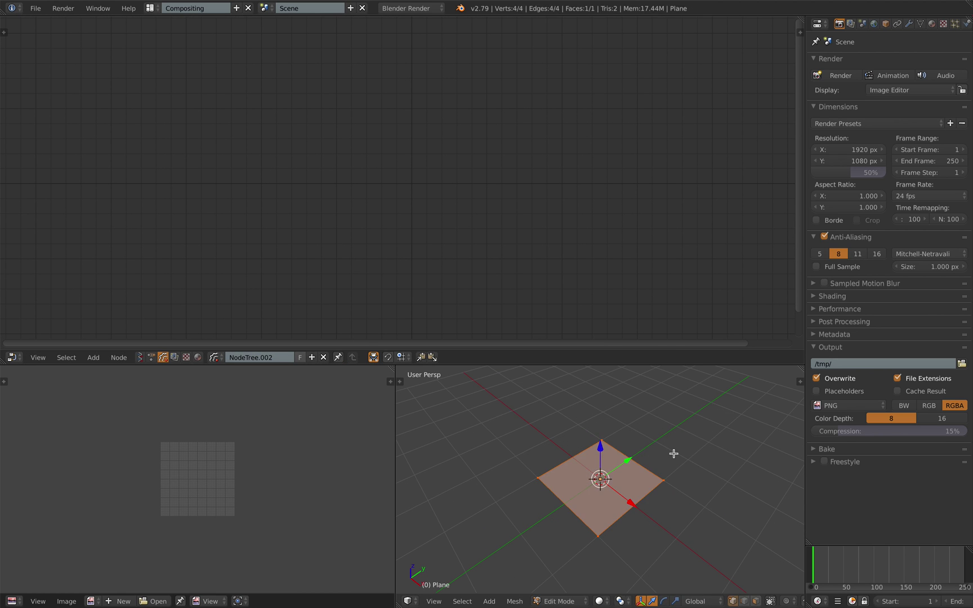
Step: Subdivide the plane and raise the number of cuts until it is split into 121 faces
{"action": "key", "text": "space"}
{"action": "type", "text": "subdi"}
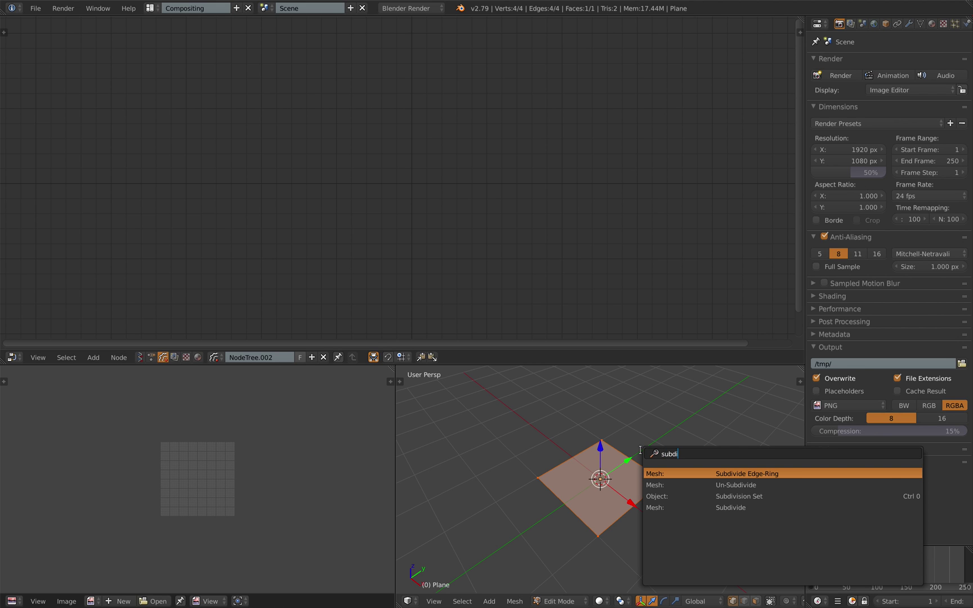
{"action": "key", "text": "Down"}
{"action": "key", "text": "Down"}
{"action": "key", "text": "Down"}
{"action": "key", "text": "Return"}
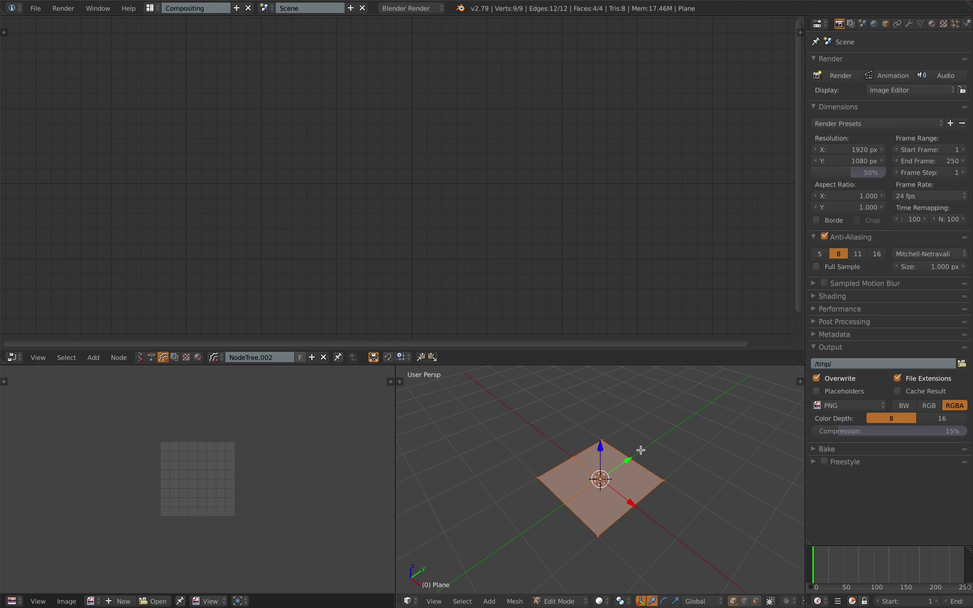
{"action": "key", "text": "F6"}
{"action": "left_click_drag", "start_coordinate": [811, 471], "coordinate": [867, 470]}
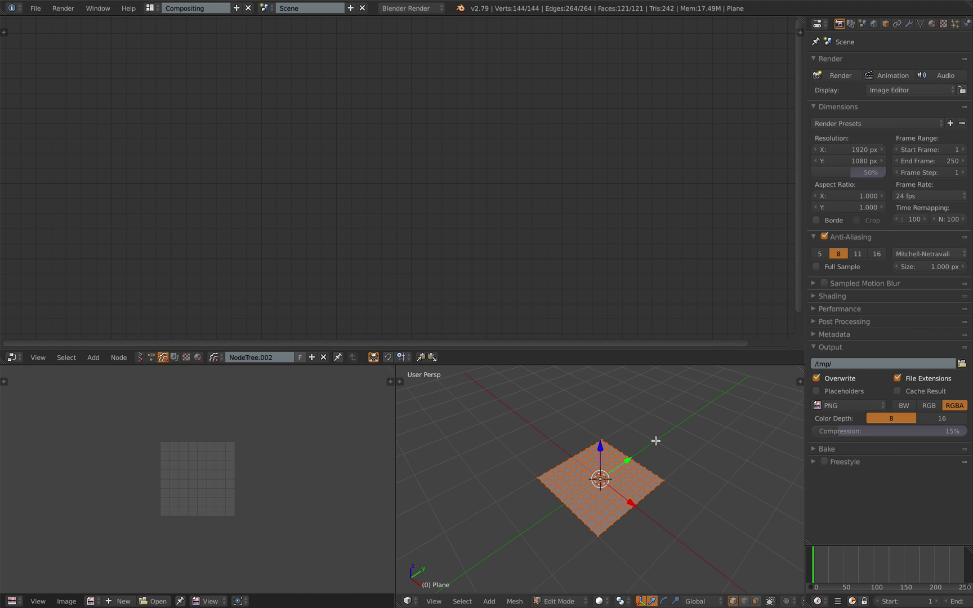
Step: Subdivide the whole plane two more times for a denser mesh of 1,936 faces
{"action": "key", "text": "space"}
{"action": "type", "text": "subdiv"}
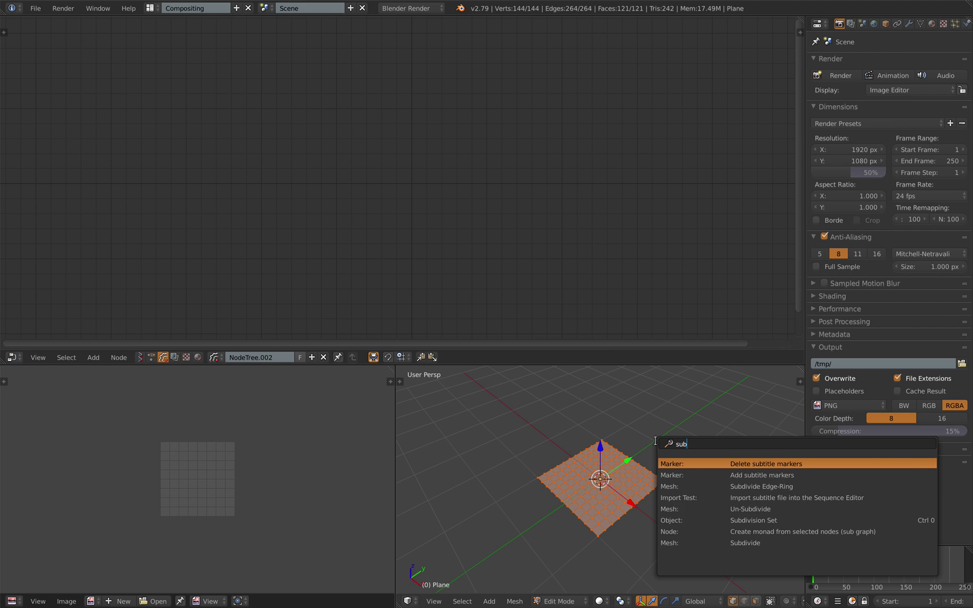
{"action": "key", "text": "Down"}
{"action": "key", "text": "Down"}
{"action": "key", "text": "Down"}
{"action": "key", "text": "Return"}
{"action": "key", "text": "space"}
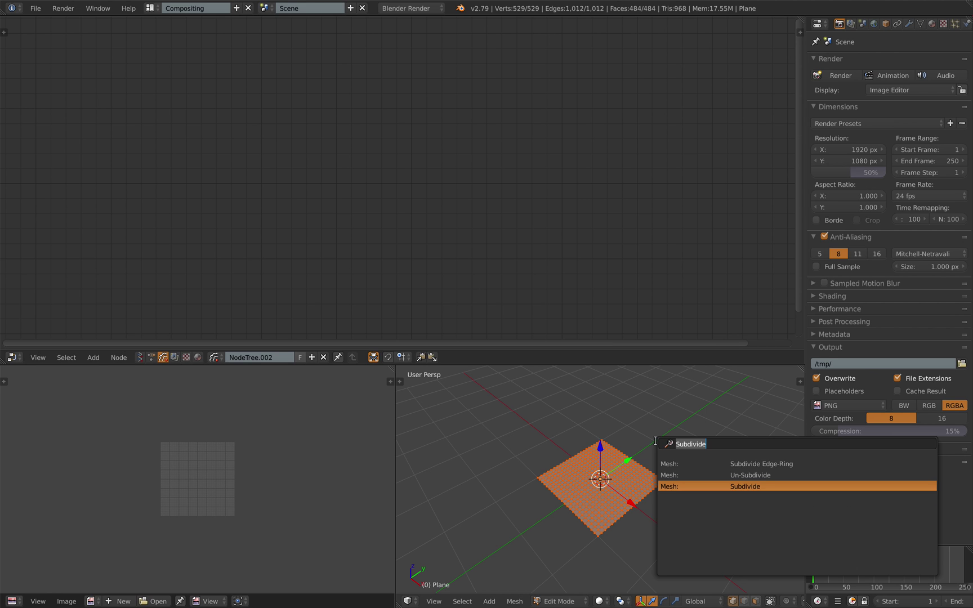
{"action": "key", "text": "Up"}
{"action": "key", "text": "Return"}
Step: Return the plane to Object Mode and save the file
{"action": "key", "text": "Tab"}
{"action": "left_click", "coordinate": [623, 470]}
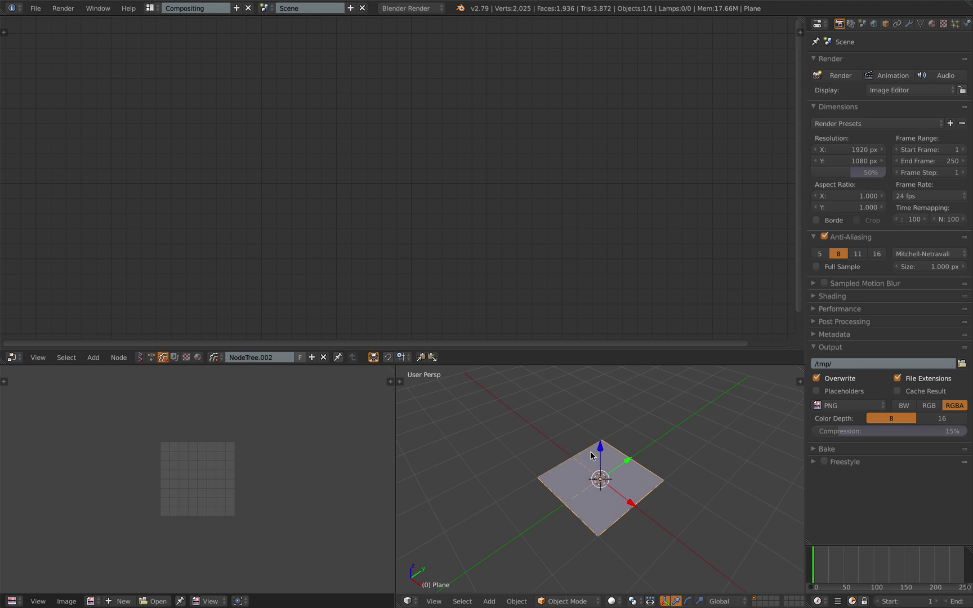
{"action": "key", "text": "ctrl+s"}
{"action": "left_click", "coordinate": [266, 159]}
{"action": "key", "text": "shift+a"}
{"action": "left_click", "coordinate": [265, 141]}
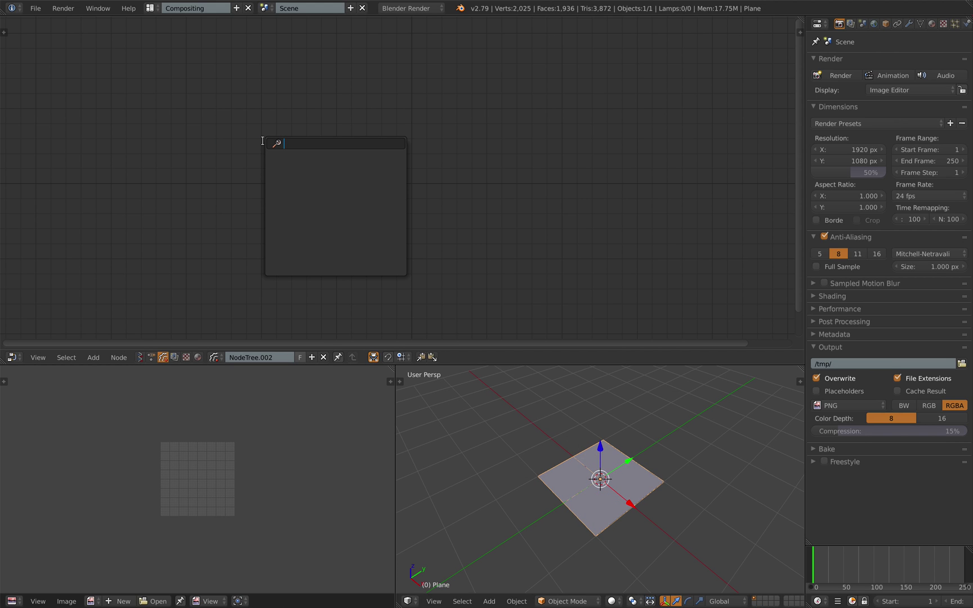
{"action": "key", "text": "Escape"}
Step: Add an Object node to the UMOG node tree
{"action": "key", "text": "shift+a"}
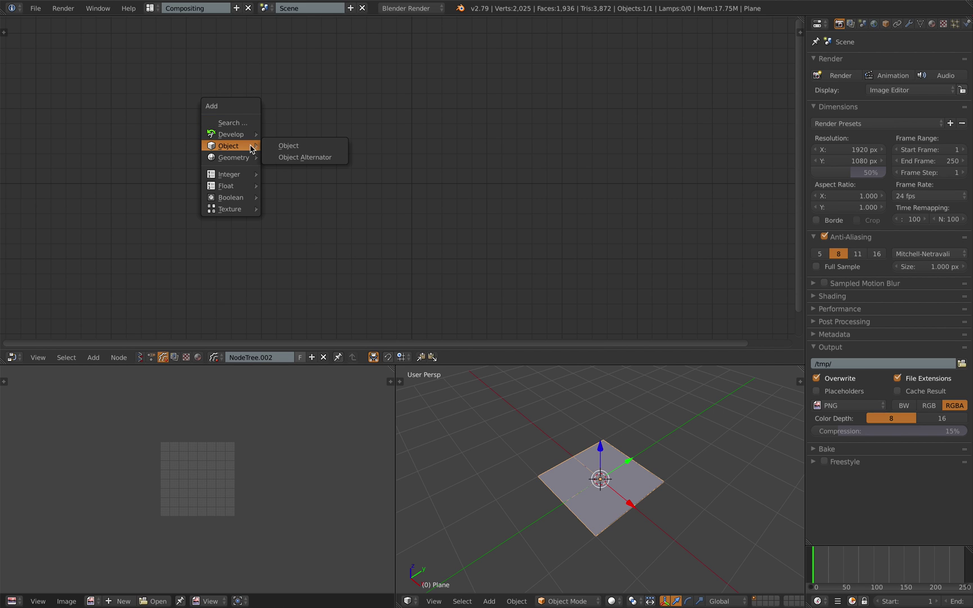
{"action": "left_click", "coordinate": [275, 148]}
{"action": "left_click", "coordinate": [282, 140]}
Step: Add a Displace geometry node beside the Object node and assign Plane to the Object node
{"action": "key", "text": "shift+a"}
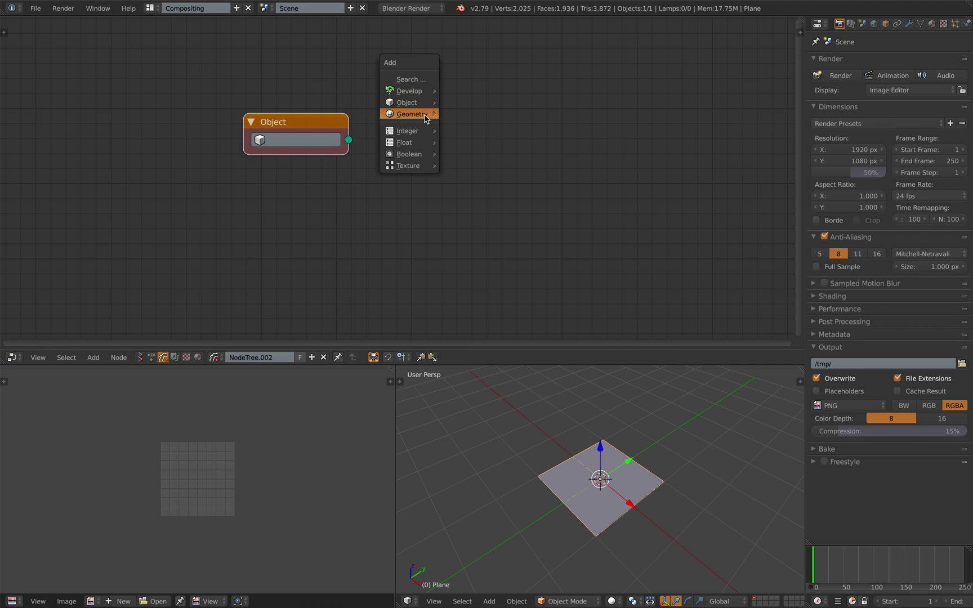
{"action": "mouse_move", "coordinate": [426, 114]}
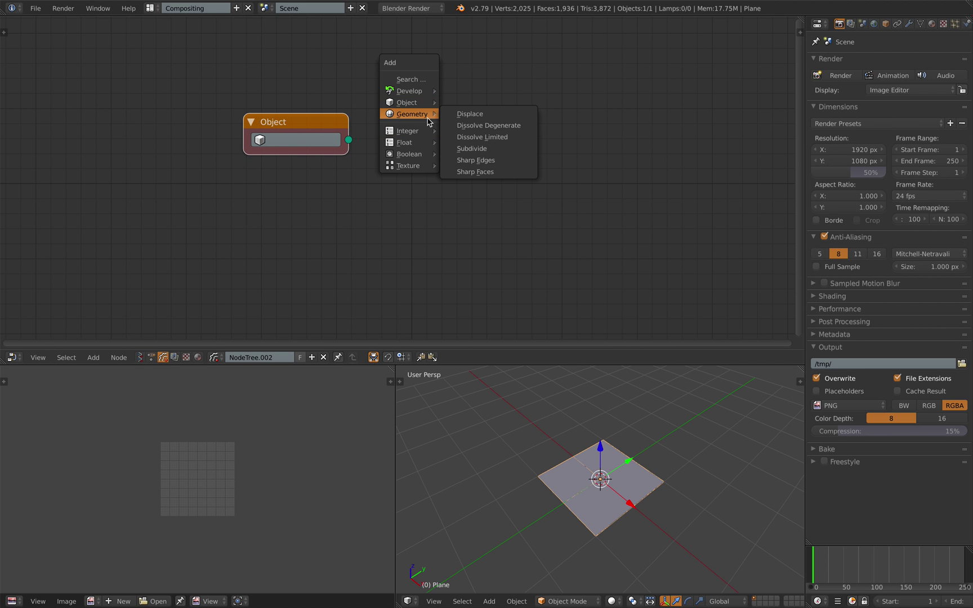
{"action": "left_click", "coordinate": [470, 114]}
{"action": "left_click", "coordinate": [470, 124]}
{"action": "left_click", "coordinate": [296, 140]}
{"action": "left_click", "coordinate": [267, 158]}
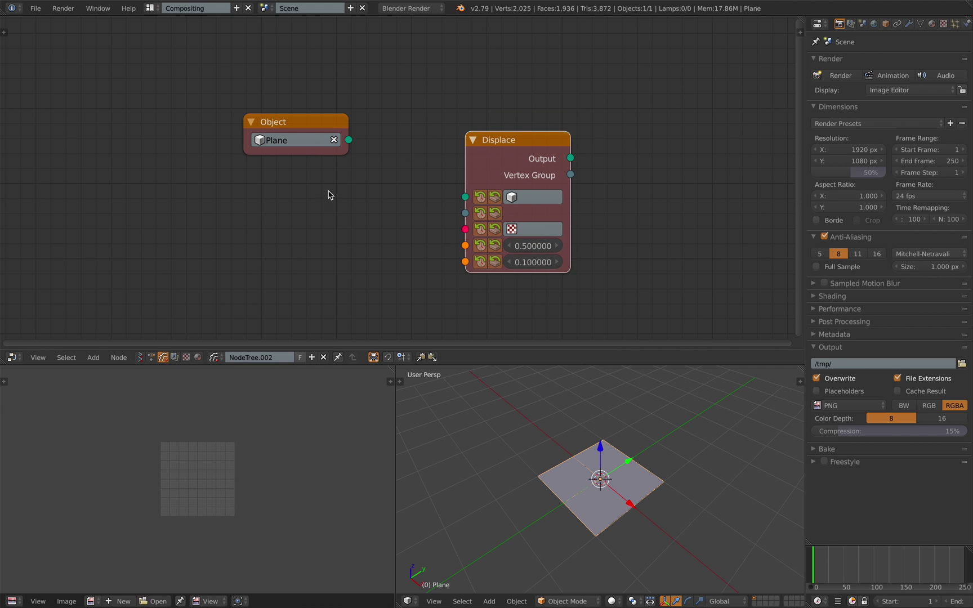
Step: Add a Texture node to the UMOG tree and place it below the Object node, leaving its texture unassigned
{"action": "key", "text": "shift+a"}
{"action": "mouse_move", "coordinate": [317, 217]}
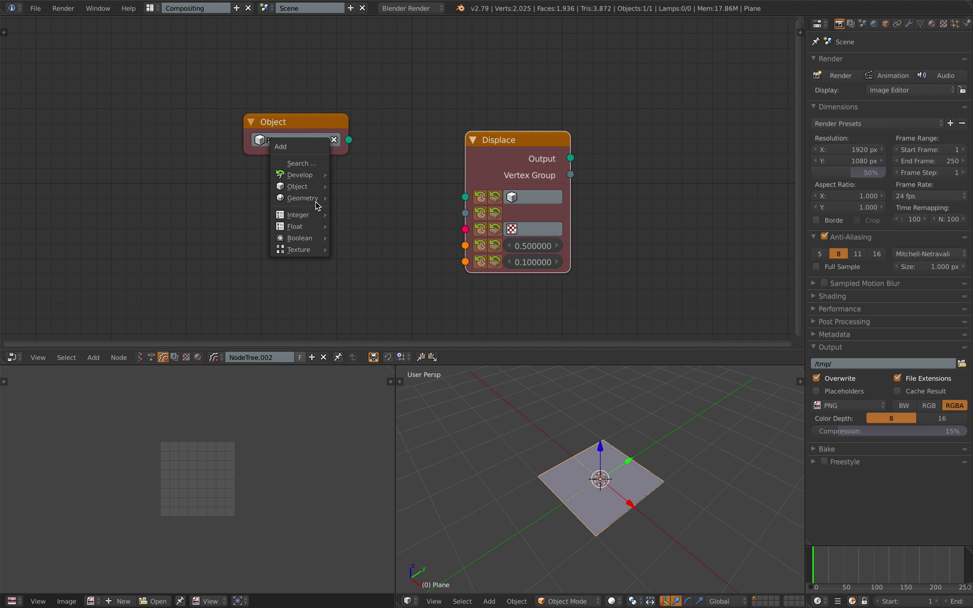
{"action": "mouse_move", "coordinate": [315, 250]}
{"action": "left_click", "coordinate": [352, 248]}
{"action": "left_click", "coordinate": [299, 206]}
{"action": "left_click", "coordinate": [344, 228]}
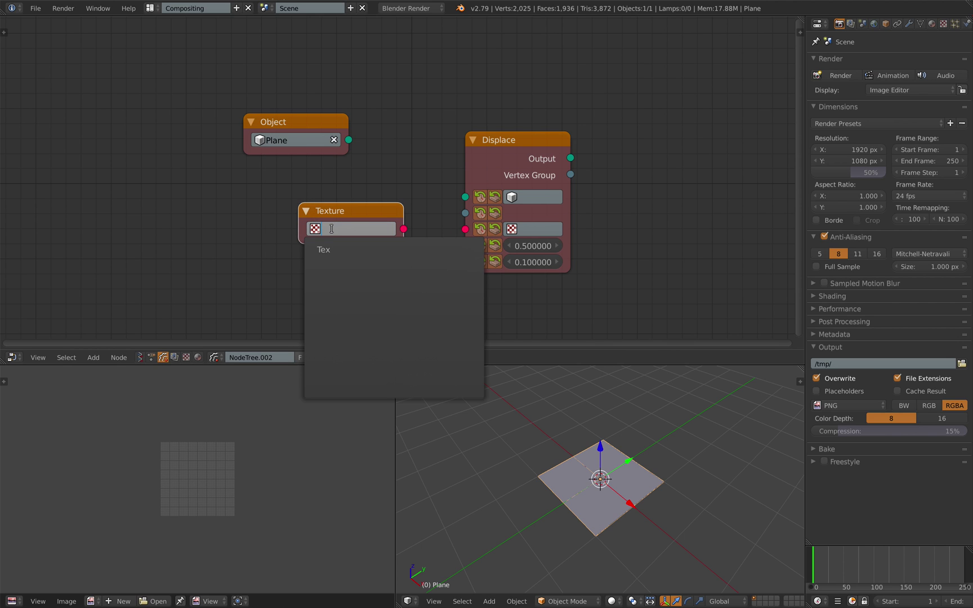
{"action": "left_click_drag", "start_coordinate": [343, 216], "coordinate": [303, 214]}
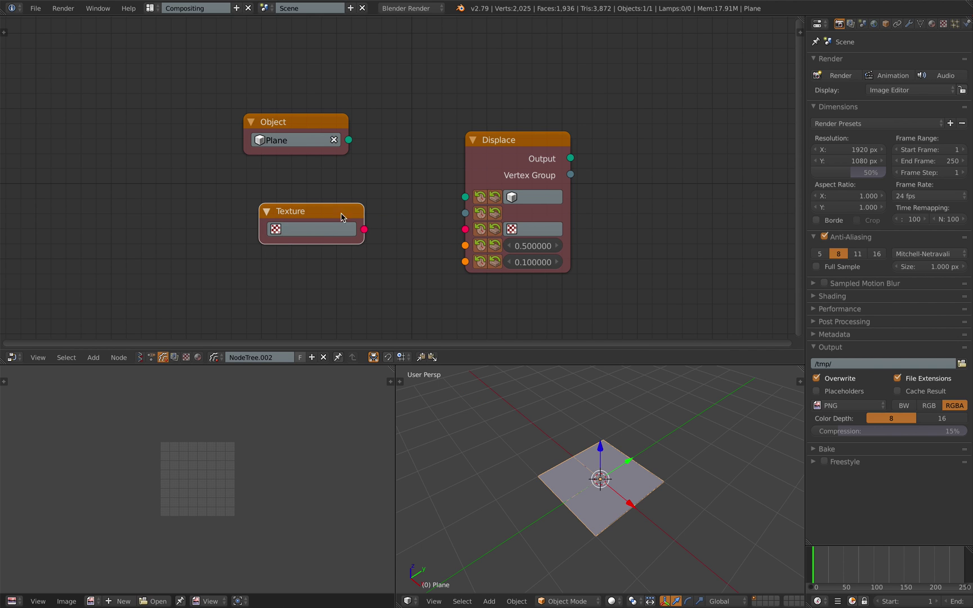
Step: Switch the node editor from the UMOG tree back to the Sverchok tree type
{"action": "middle_click_drag", "start_coordinate": [397, 211], "coordinate": [379, 215]}
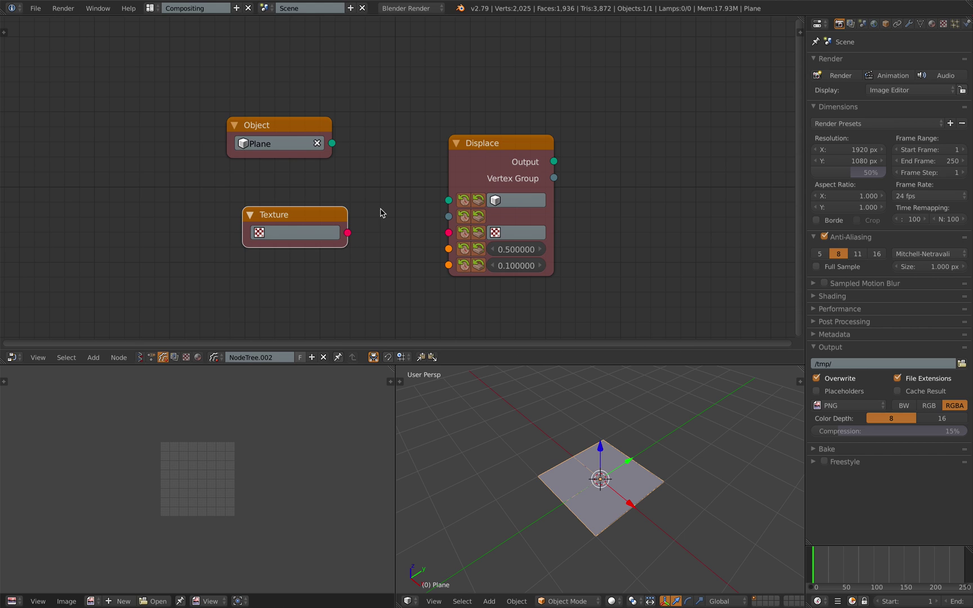
{"action": "middle_click_drag", "start_coordinate": [538, 381], "coordinate": [543, 380]}
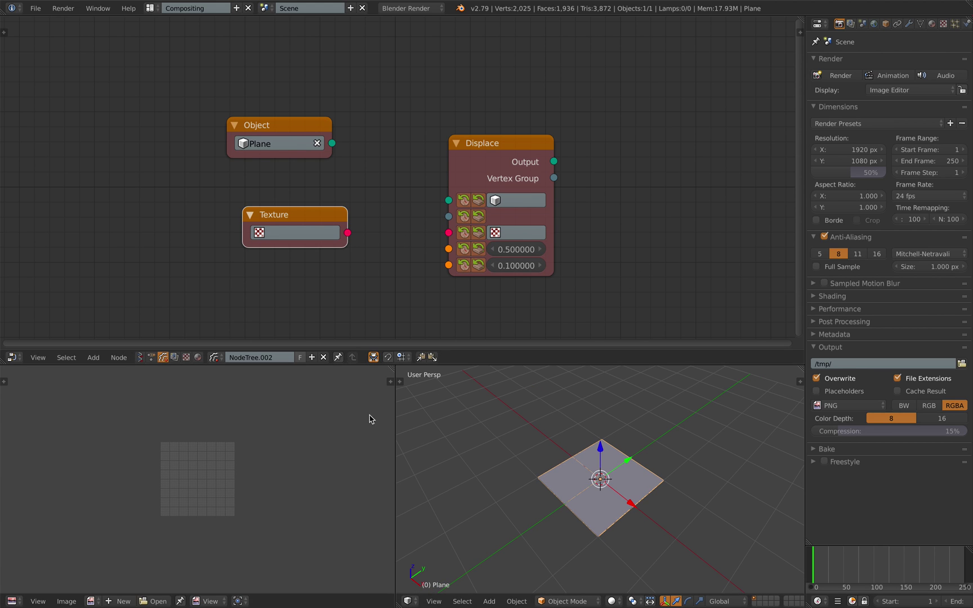
{"action": "left_click", "coordinate": [185, 358]}
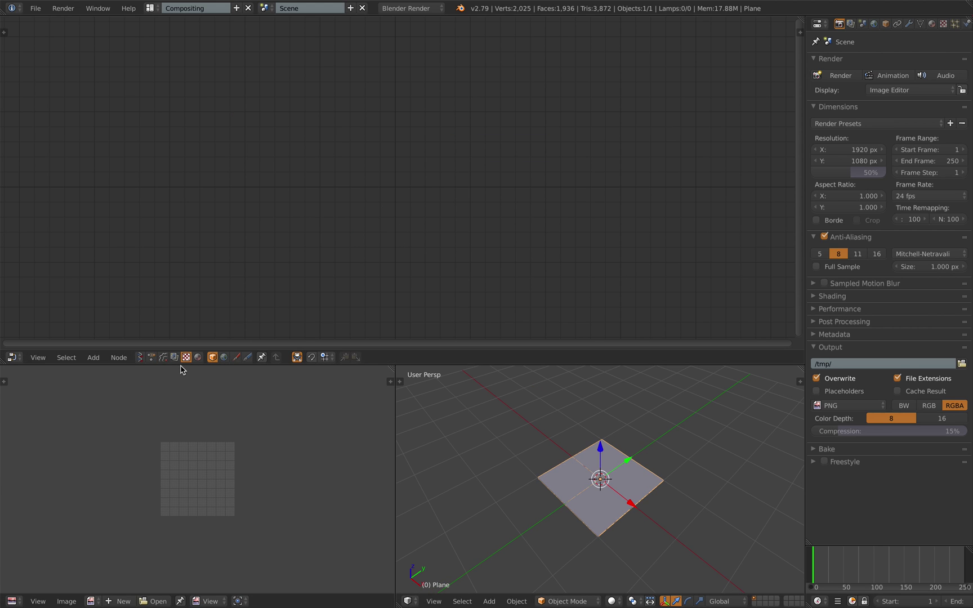
{"action": "left_click", "coordinate": [140, 357]}
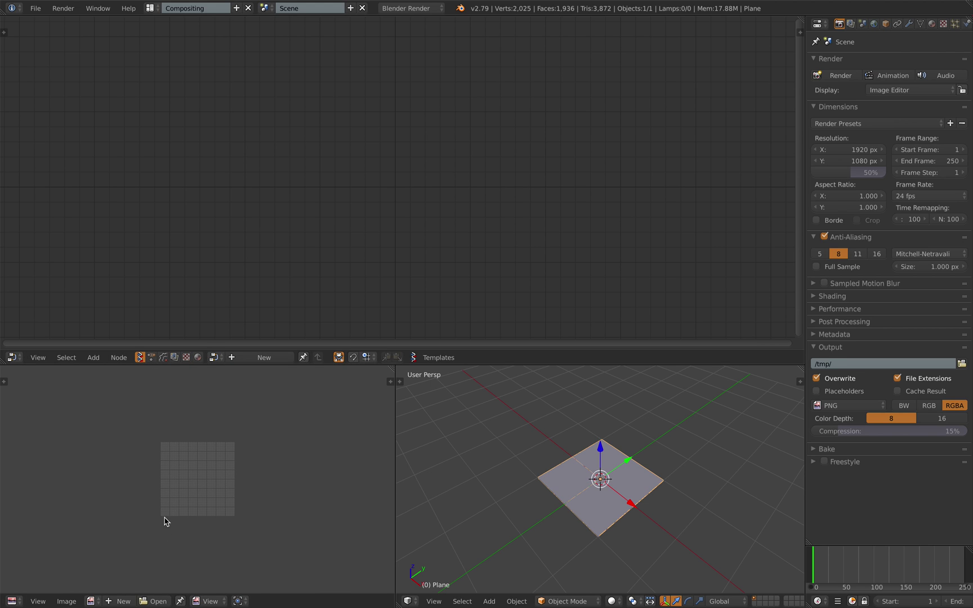
Step: Load the Sverchok node tree NodeTree.001 into the node editor
{"action": "left_click", "coordinate": [14, 600]}
{"action": "scroll", "coordinate": [158, 407], "scroll_direction": "up", "scroll_amount": 1}
{"action": "left_click", "coordinate": [214, 357]}
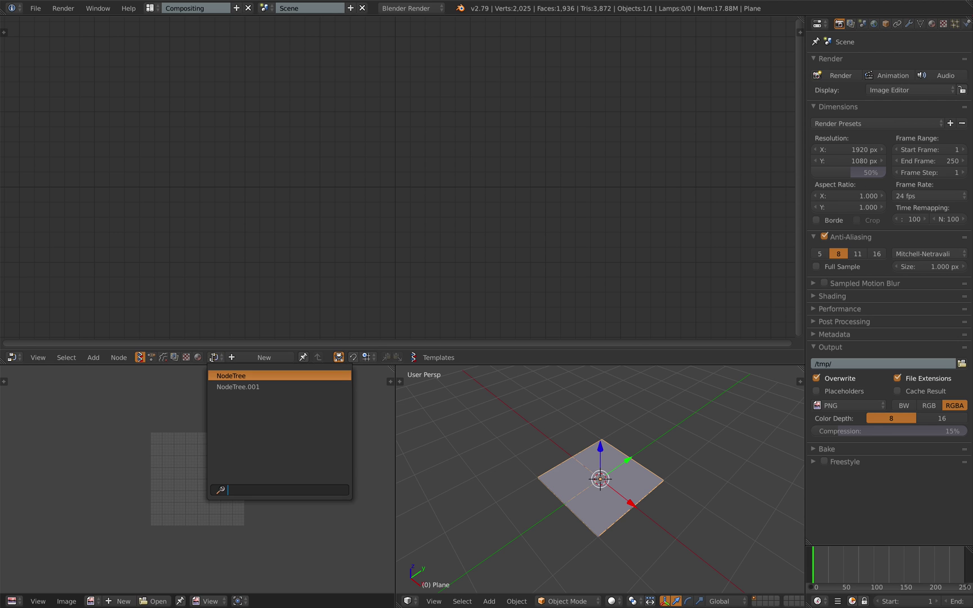
{"action": "left_click", "coordinate": [231, 387]}
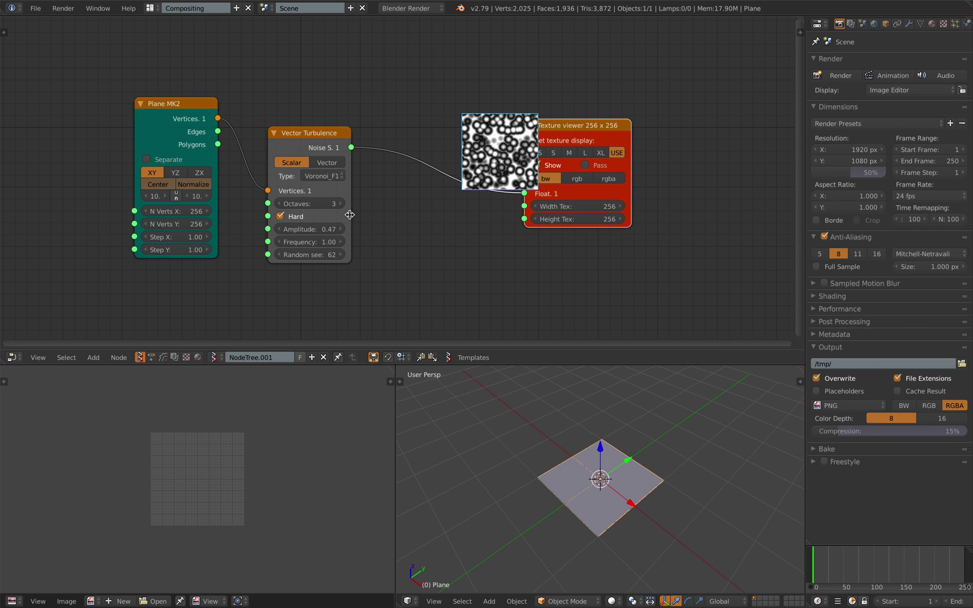
Step: Switch the Texture viewer node from Show to Pass and display the generated texture image in the image editor
{"action": "left_click_drag", "start_coordinate": [567, 130], "coordinate": [580, 149]}
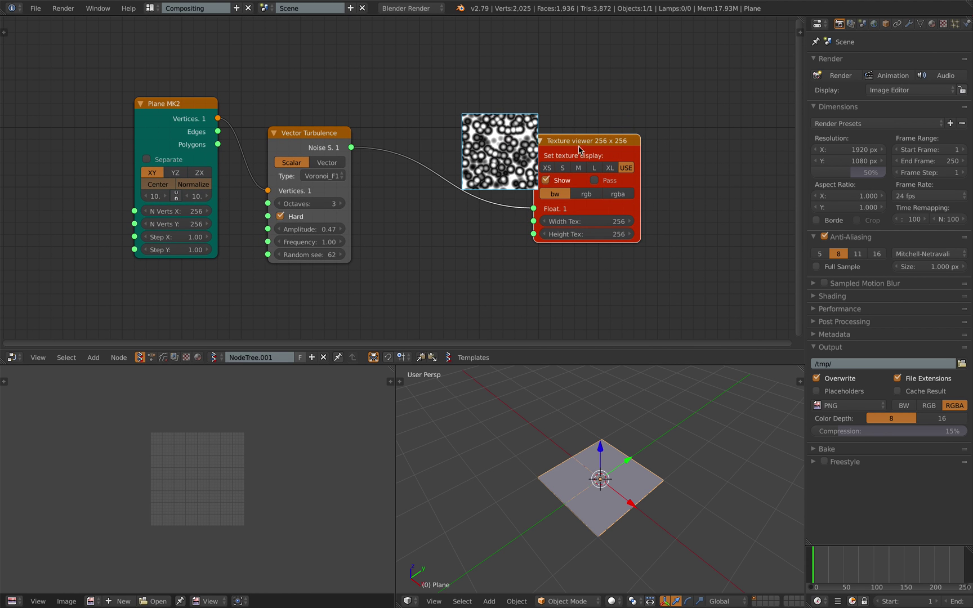
{"action": "left_click", "coordinate": [596, 181]}
{"action": "left_click_drag", "start_coordinate": [589, 144], "coordinate": [568, 140]}
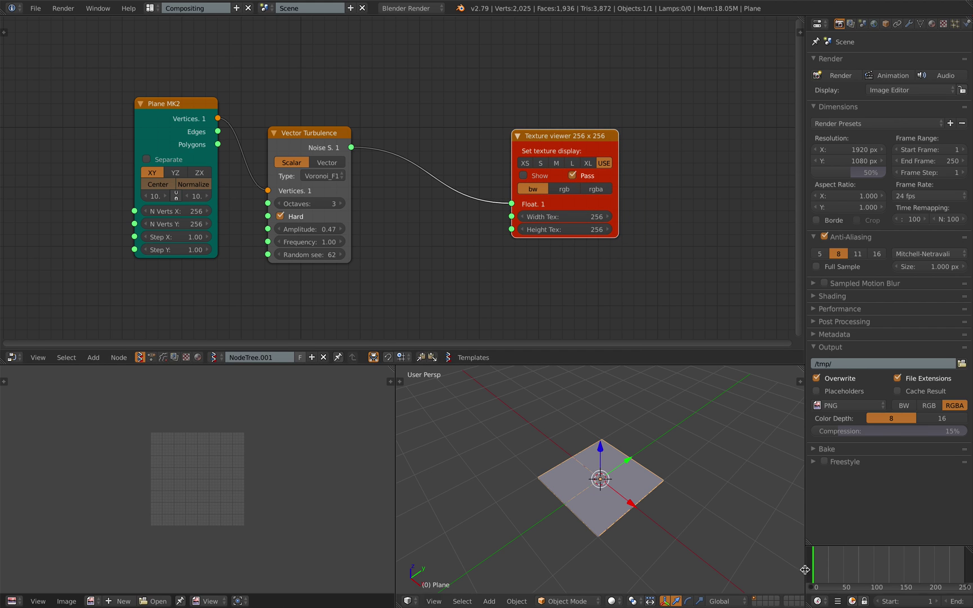
{"action": "left_click", "coordinate": [90, 601]}
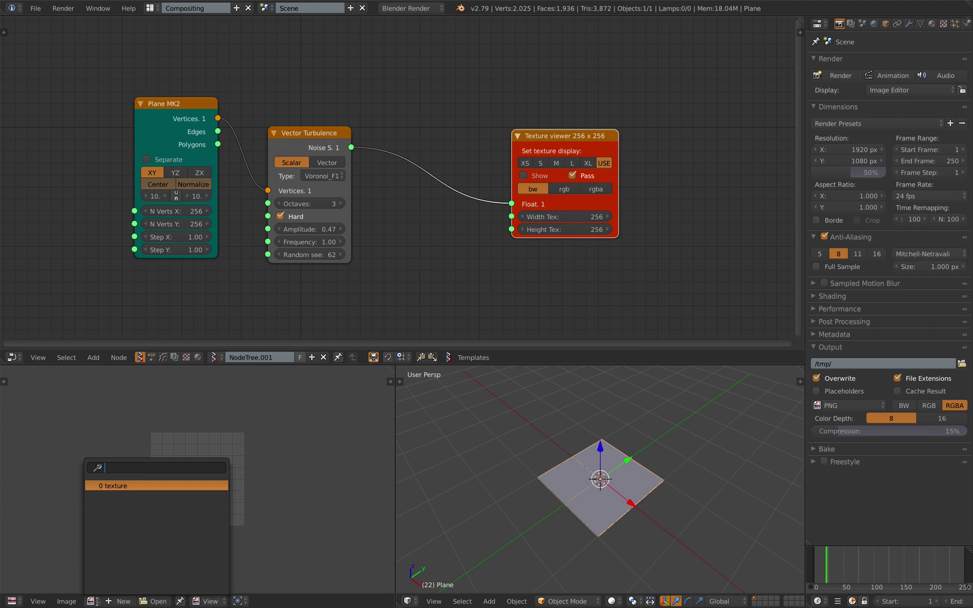
{"action": "left_click", "coordinate": [129, 485]}
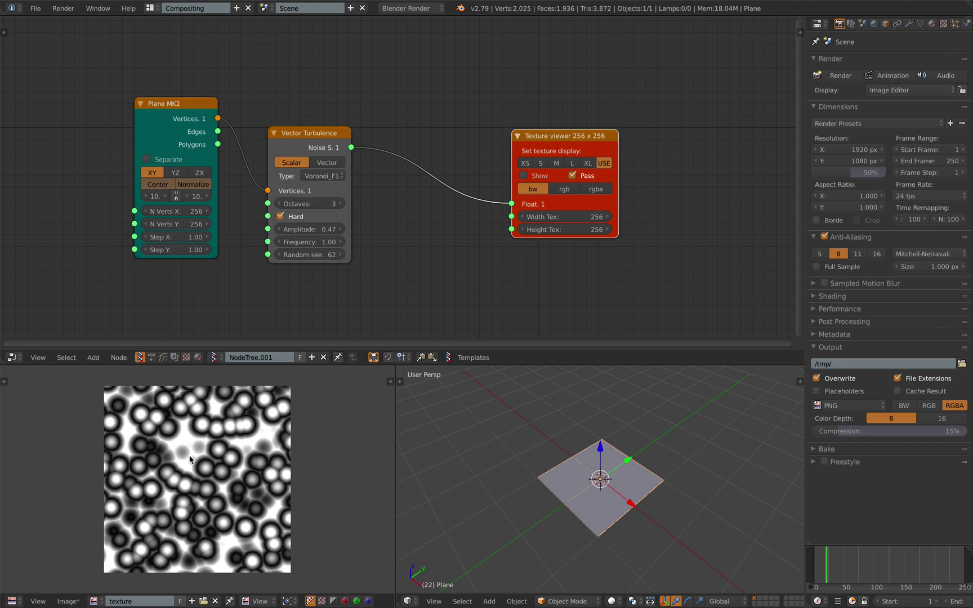
Step: Return to the UMOG tree NodeTree.002 and check which textures the Texture node offers
{"action": "left_click", "coordinate": [162, 357]}
{"action": "left_click", "coordinate": [214, 357]}
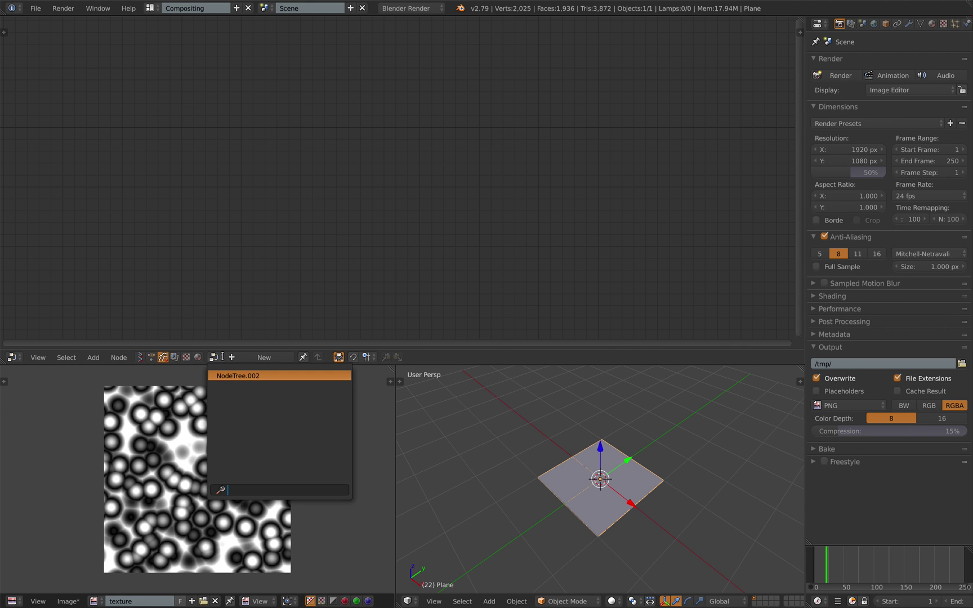
{"action": "left_click", "coordinate": [236, 374]}
{"action": "left_click", "coordinate": [309, 224]}
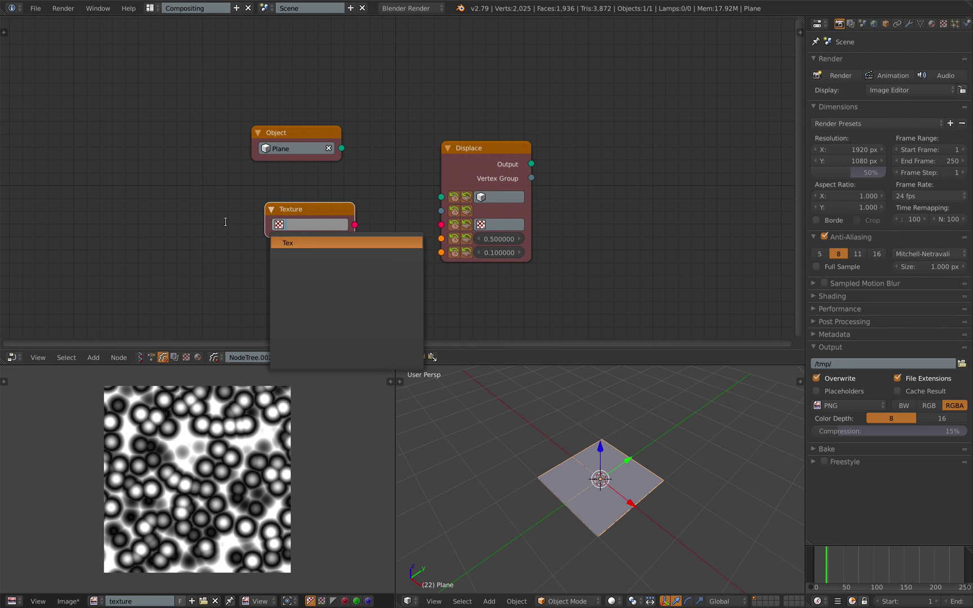
Step: Save the generated noise image as texture1.png in the Desktop folder
{"action": "left_click", "coordinate": [69, 600]}
{"action": "left_click", "coordinate": [93, 507]}
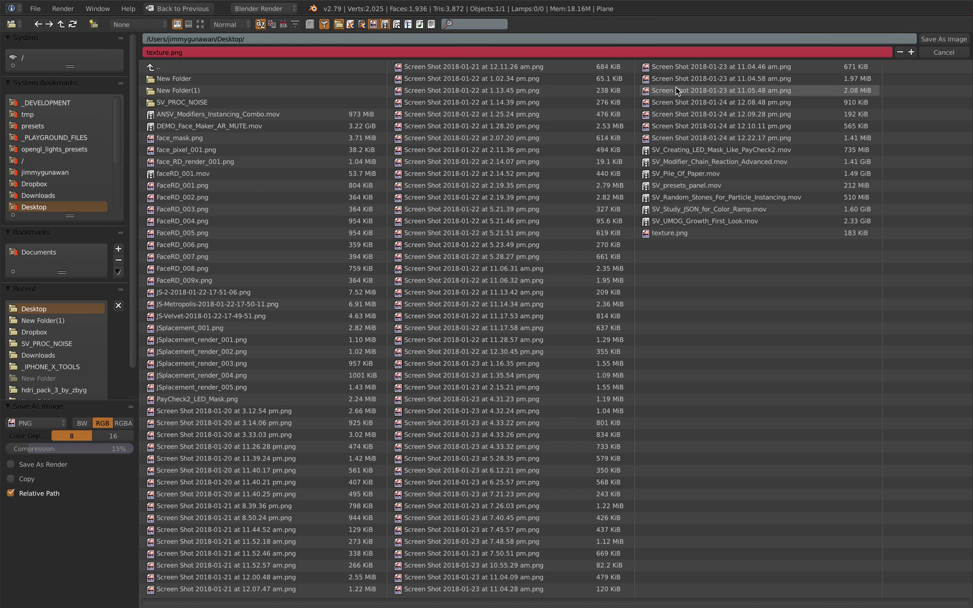
{"action": "left_click", "coordinate": [911, 52]}
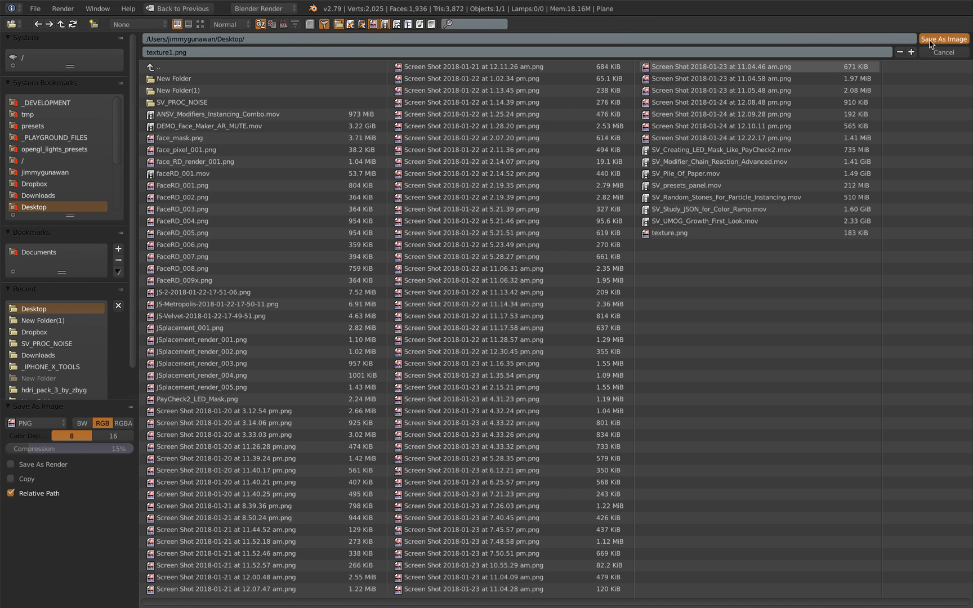
{"action": "left_click", "coordinate": [931, 44]}
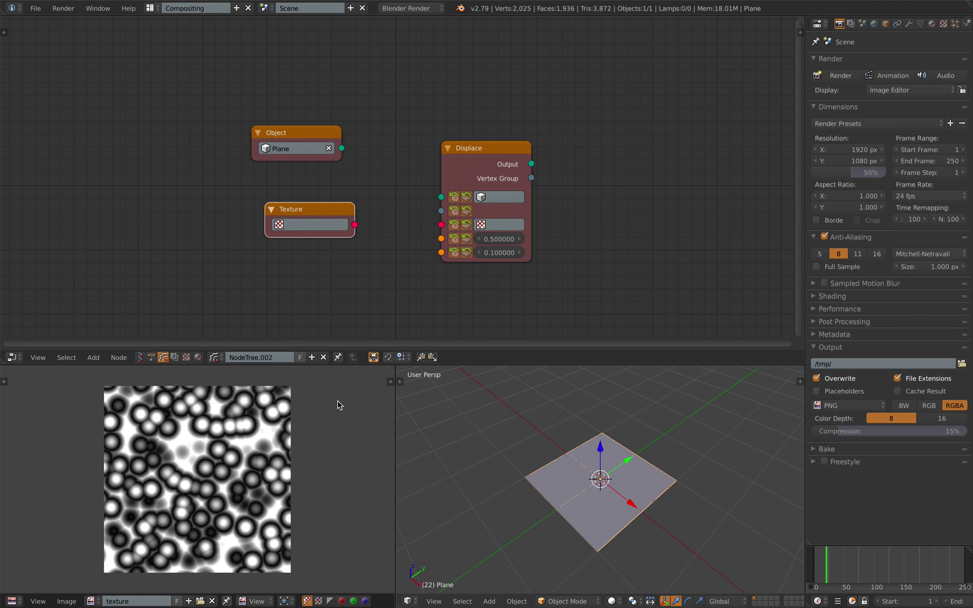
Step: Check the Texture node's choices again for the saved noise image
{"action": "left_click", "coordinate": [307, 225]}
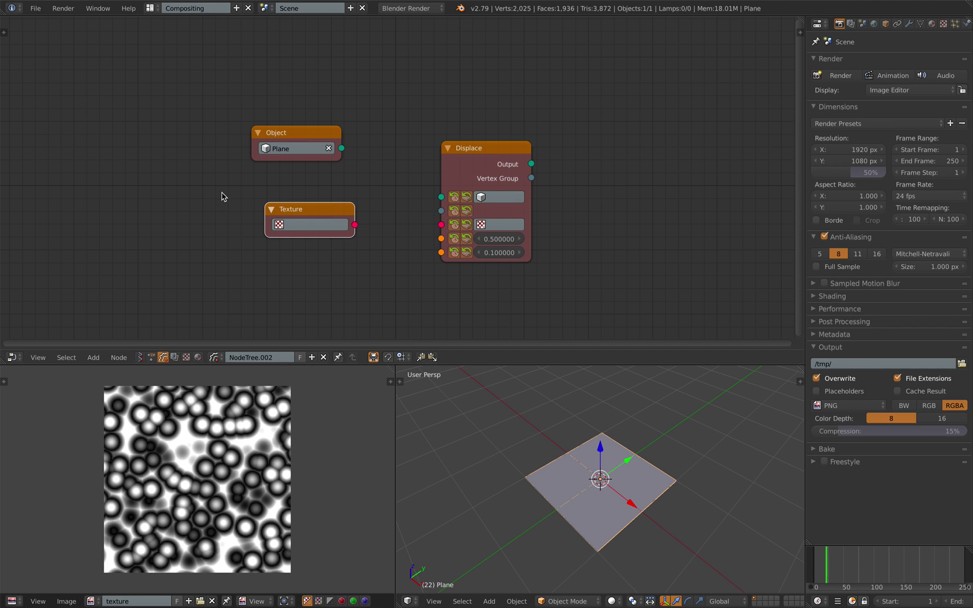
{"action": "left_click", "coordinate": [609, 439]}
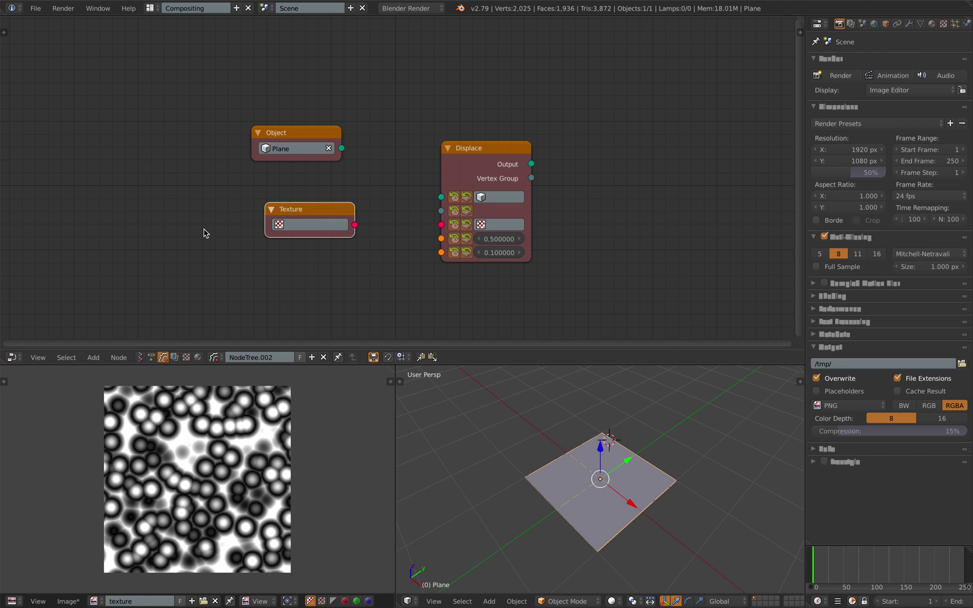
{"action": "left_click", "coordinate": [307, 225]}
Step: Widen the properties area, add a new texture to the plane's material and assign the generated texture image to it
{"action": "middle_click_drag", "start_coordinate": [581, 490], "coordinate": [558, 489], "text": "shift"}
{"action": "left_click_drag", "start_coordinate": [805, 266], "coordinate": [756, 266]}
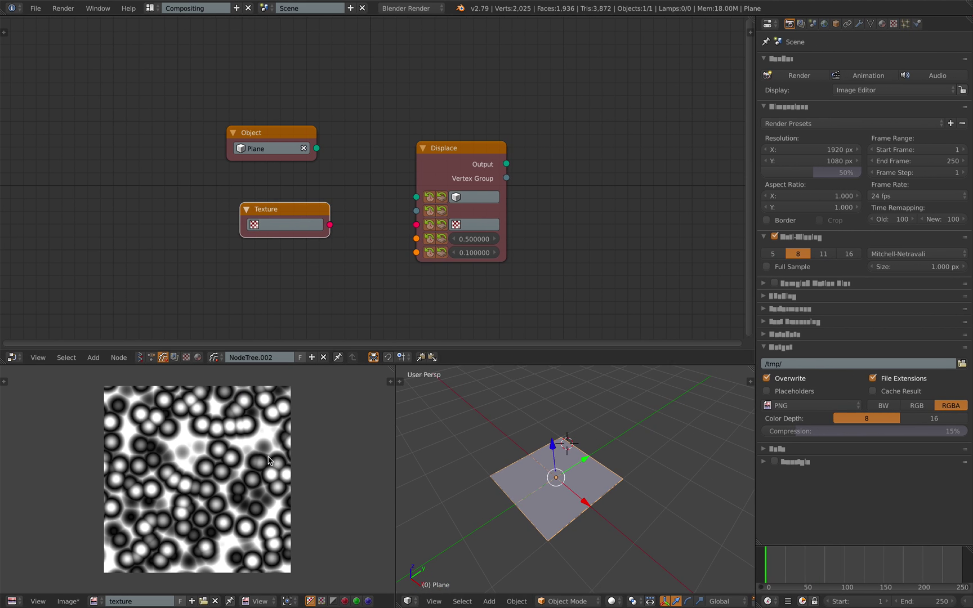
{"action": "middle_click_drag", "start_coordinate": [529, 477], "coordinate": [532, 469]}
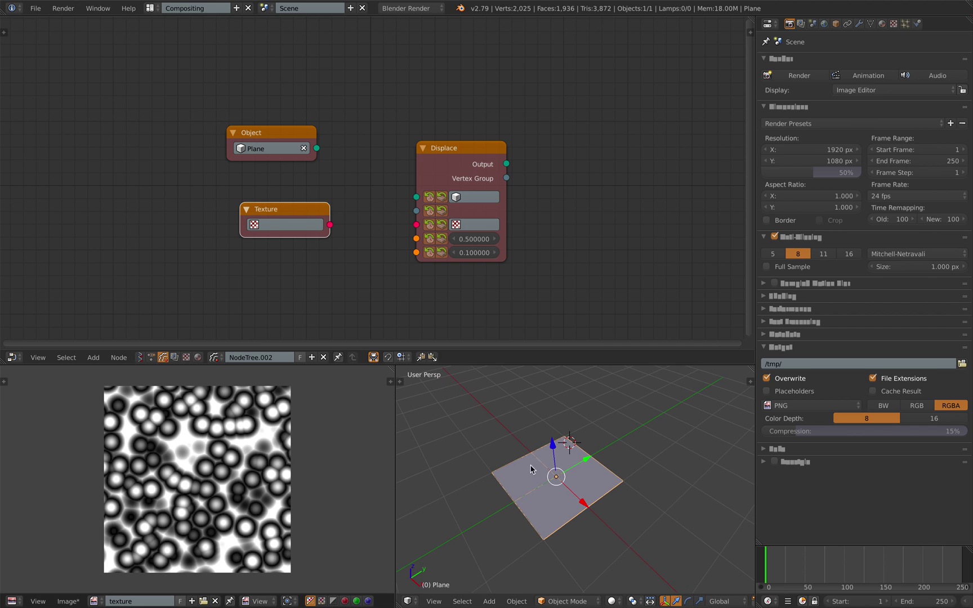
{"action": "left_click", "coordinate": [883, 25]}
{"action": "left_click", "coordinate": [893, 25]}
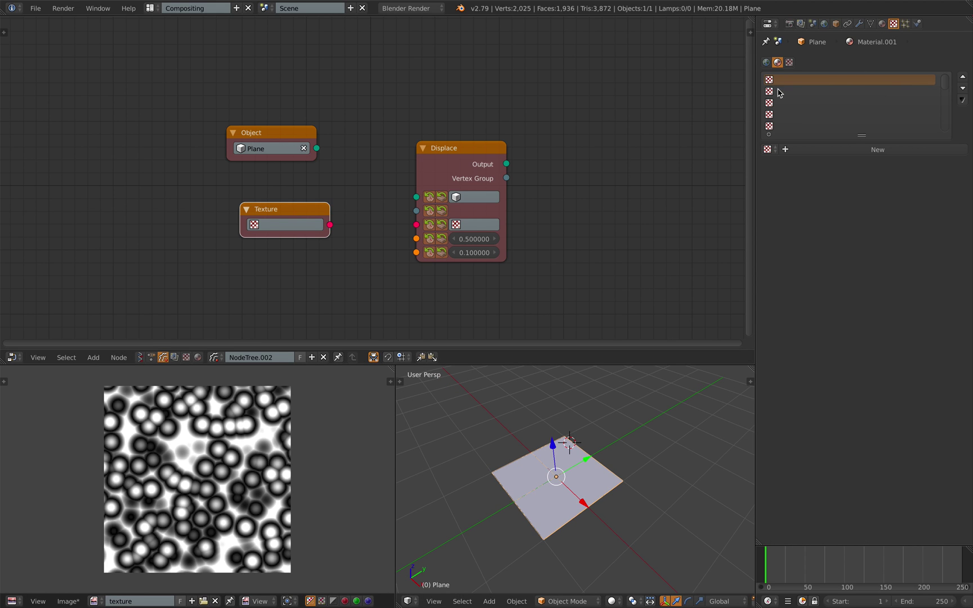
{"action": "left_click", "coordinate": [820, 150]}
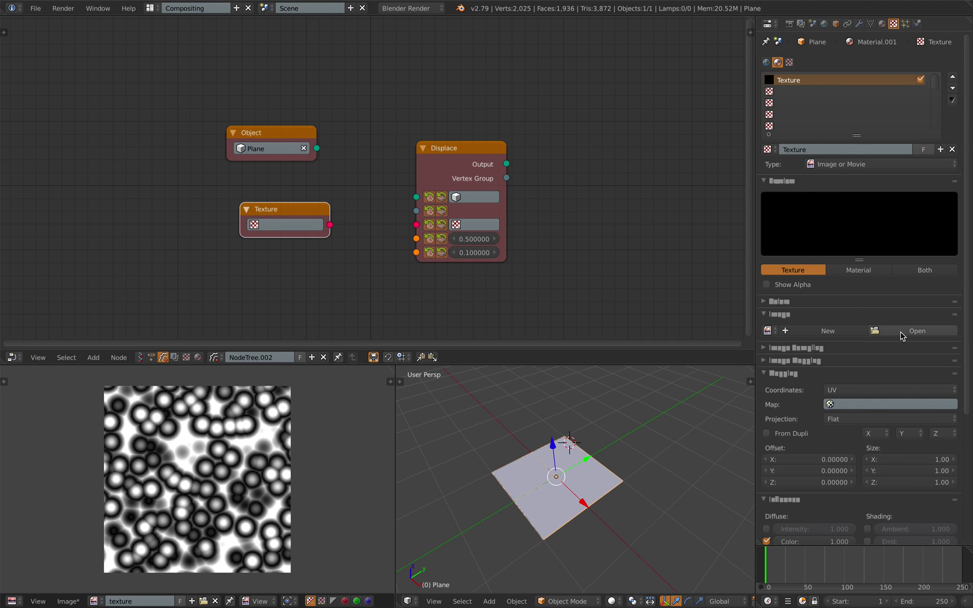
{"action": "left_click", "coordinate": [769, 331]}
{"action": "left_click", "coordinate": [785, 349]}
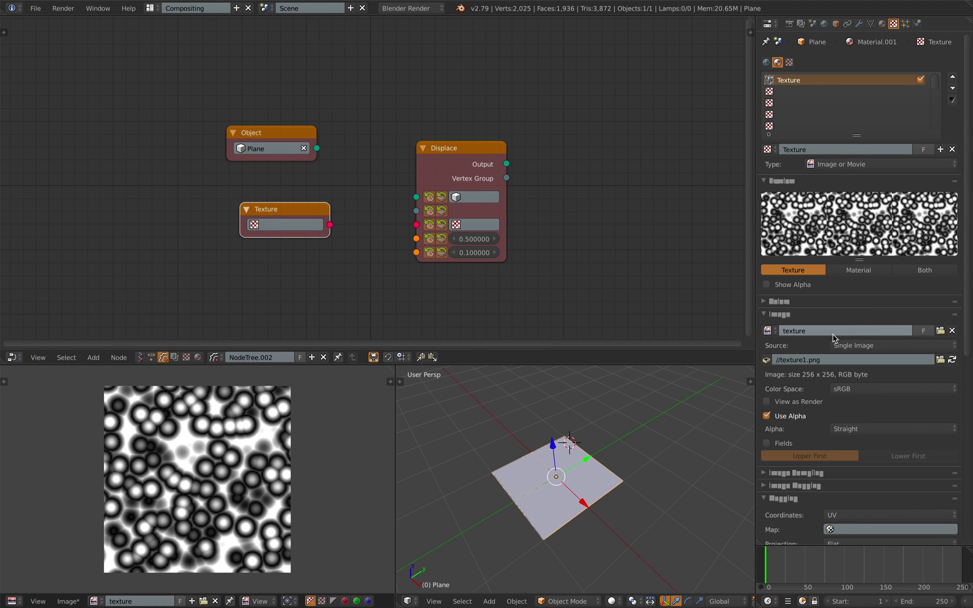
Step: Assign Texture to the Texture node and link the Object and Texture nodes to the matching Displace inputs
{"action": "left_click", "coordinate": [284, 224]}
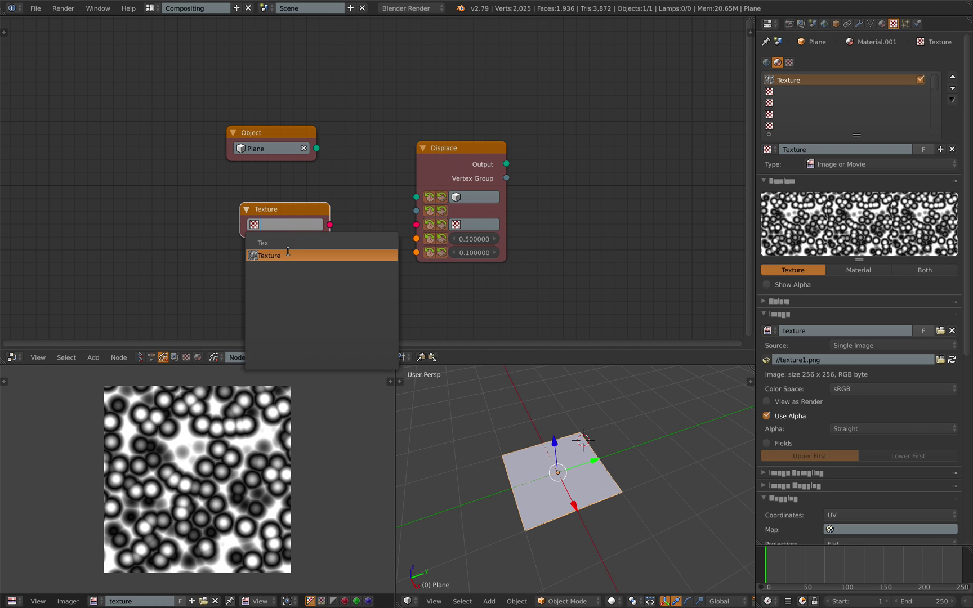
{"action": "left_click", "coordinate": [284, 251]}
{"action": "left_click_drag", "start_coordinate": [294, 211], "coordinate": [416, 224]}
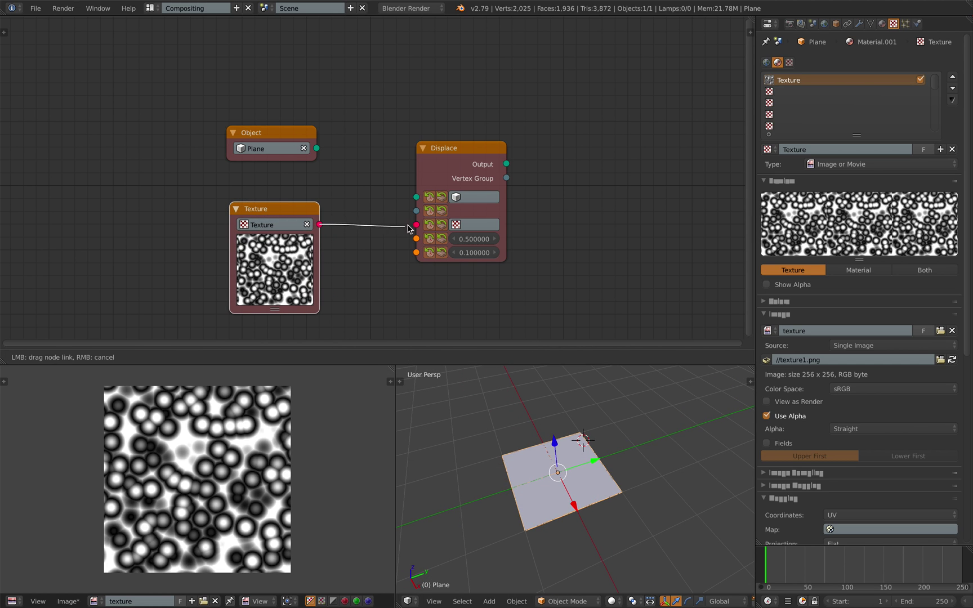
{"action": "left_click_drag", "start_coordinate": [316, 148], "coordinate": [416, 197]}
{"action": "left_click_drag", "start_coordinate": [449, 143], "coordinate": [431, 129]}
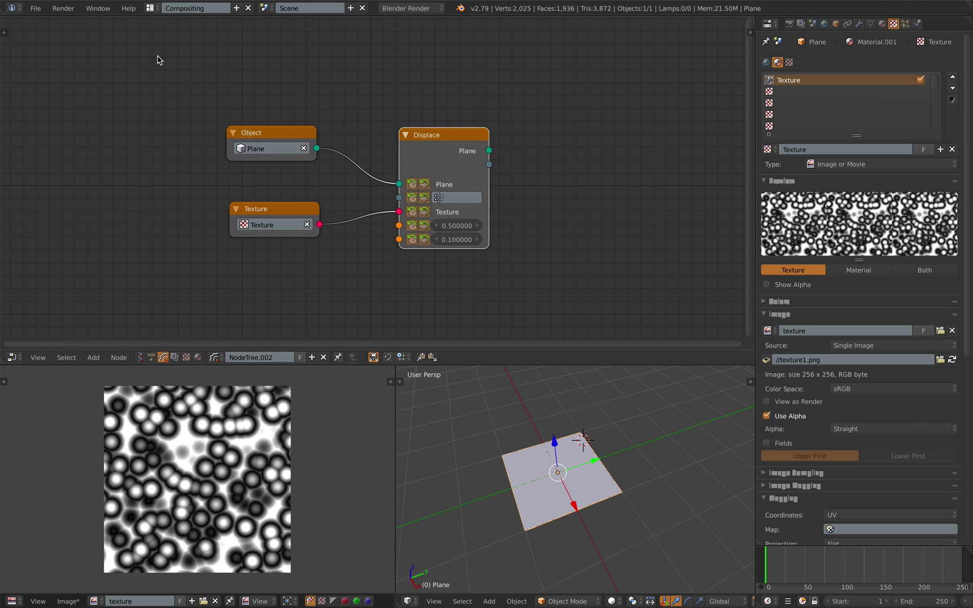
Step: Show the GrowthNodes bake tools beside the node tree and save the Blender file
{"action": "left_click", "coordinate": [4, 33]}
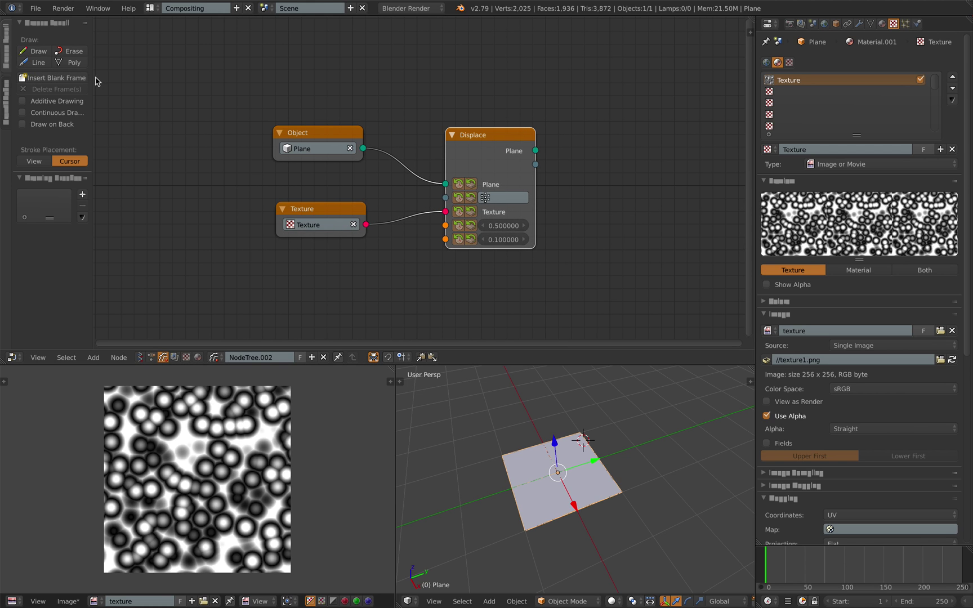
{"action": "left_click_drag", "start_coordinate": [95, 77], "coordinate": [110, 78]}
{"action": "left_click", "coordinate": [5, 99]}
{"action": "key", "text": "ctrl+s"}
{"action": "left_click", "coordinate": [195, 113]}
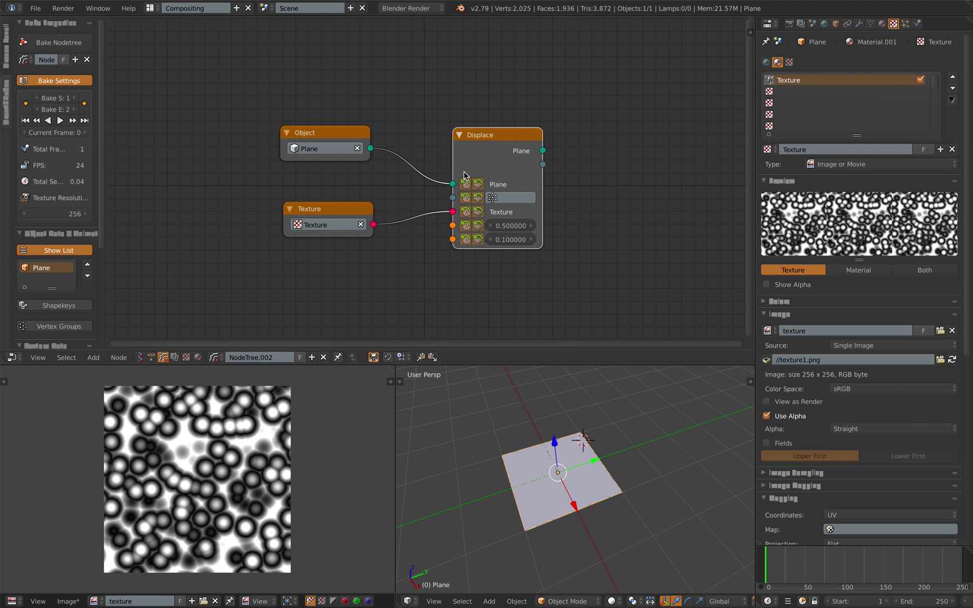
Step: Reopen the saved Blender file from the recent files
{"action": "left_click", "coordinate": [35, 7]}
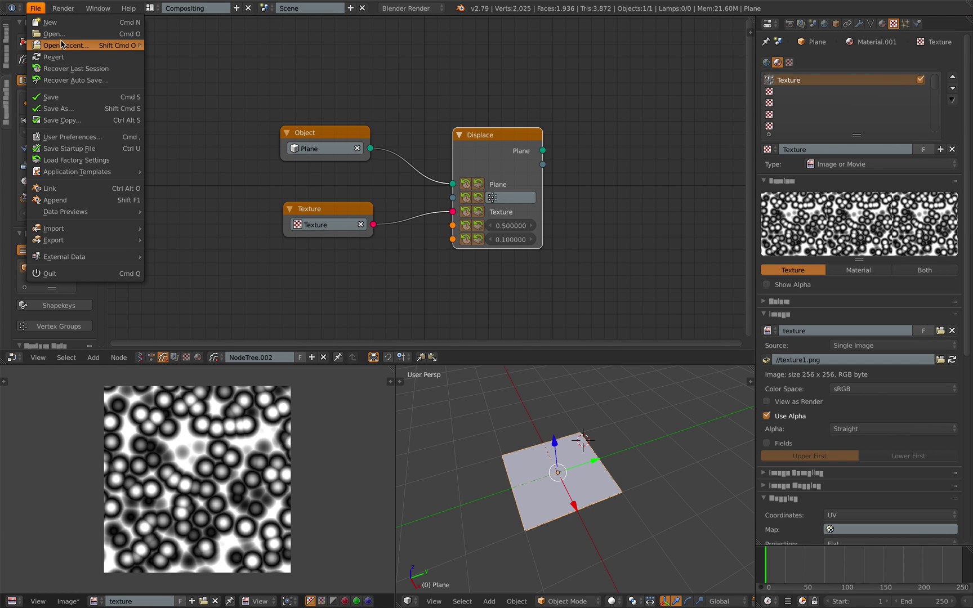
{"action": "mouse_move", "coordinate": [90, 45]}
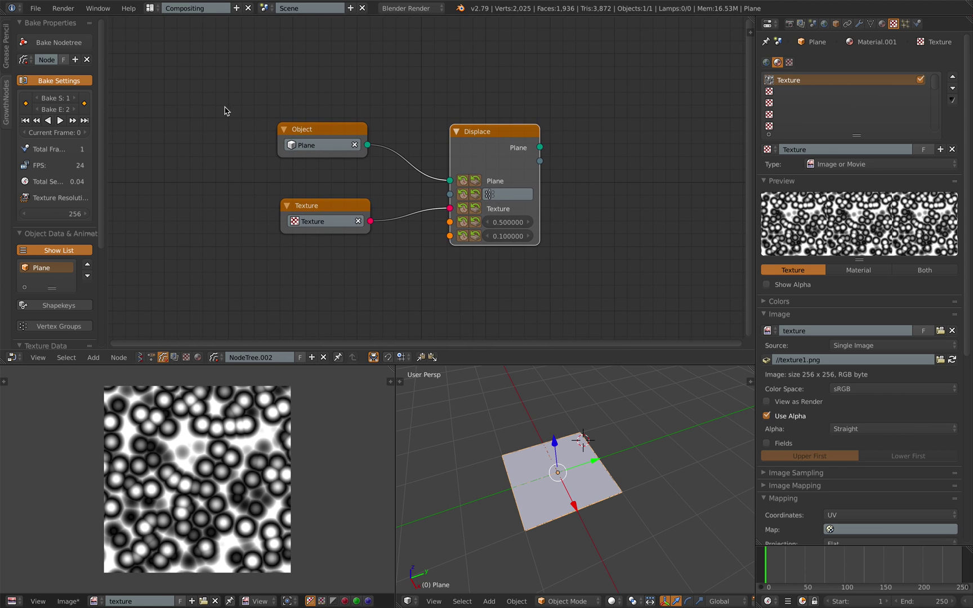
{"action": "scroll", "coordinate": [251, 115], "scroll_direction": "up", "scroll_amount": 1}
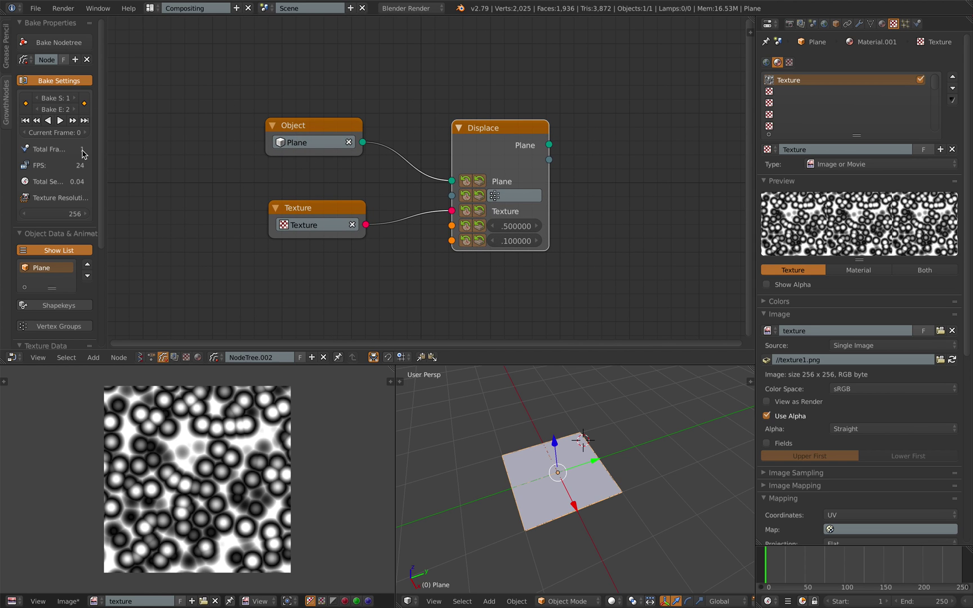
Step: Widen the tool shelf, set Bake End to 10 and save the file over the existing one
{"action": "left_click_drag", "start_coordinate": [107, 148], "coordinate": [189, 149]}
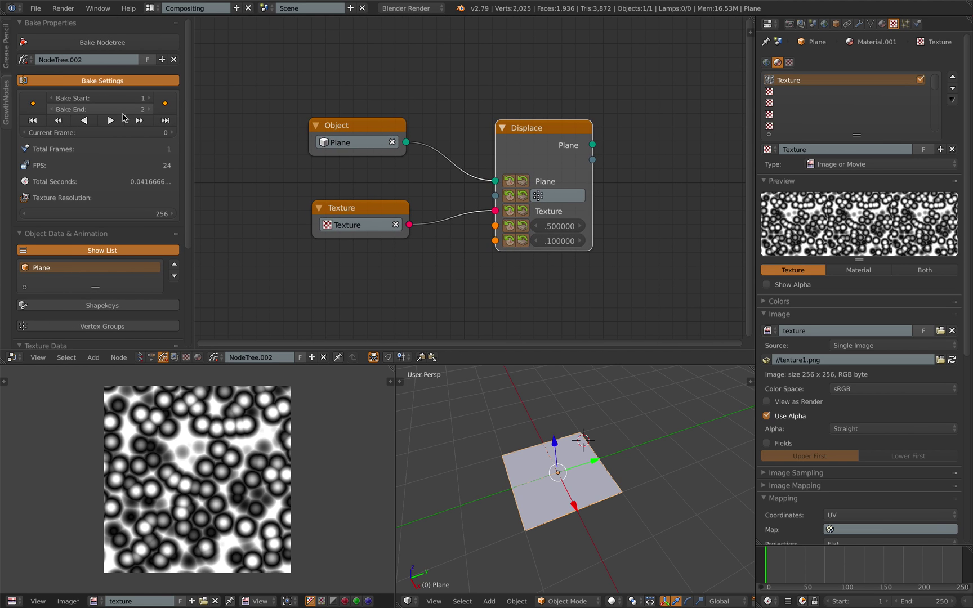
{"action": "left_click", "coordinate": [122, 111]}
{"action": "type", "text": "10"}
{"action": "key", "text": "Return"}
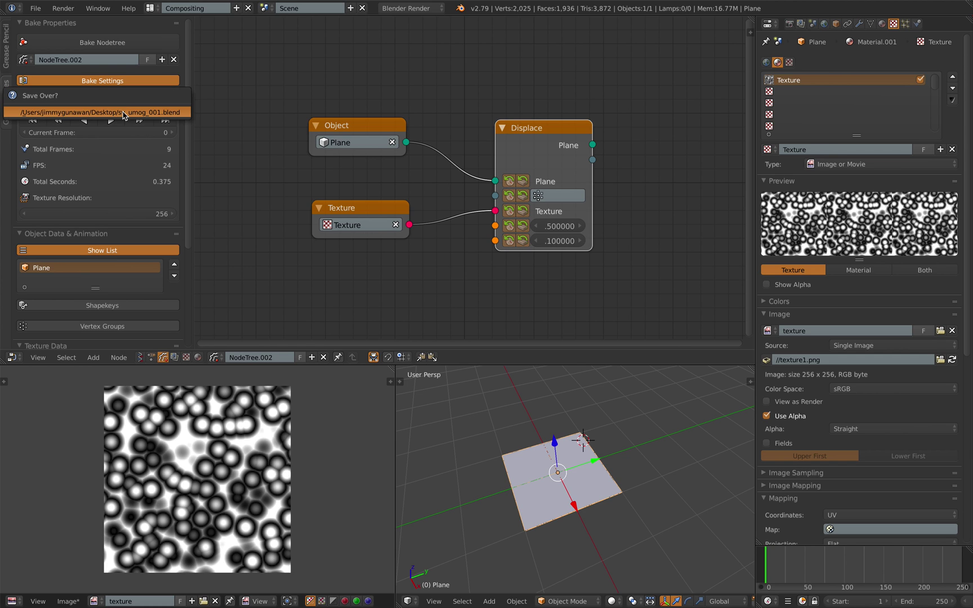
Step: Rearrange the Object, Texture and Displace nodes into a tidy layout
{"action": "scroll", "coordinate": [407, 212], "scroll_direction": "up", "scroll_amount": 1}
{"action": "left_click_drag", "start_coordinate": [351, 116], "coordinate": [385, 124]}
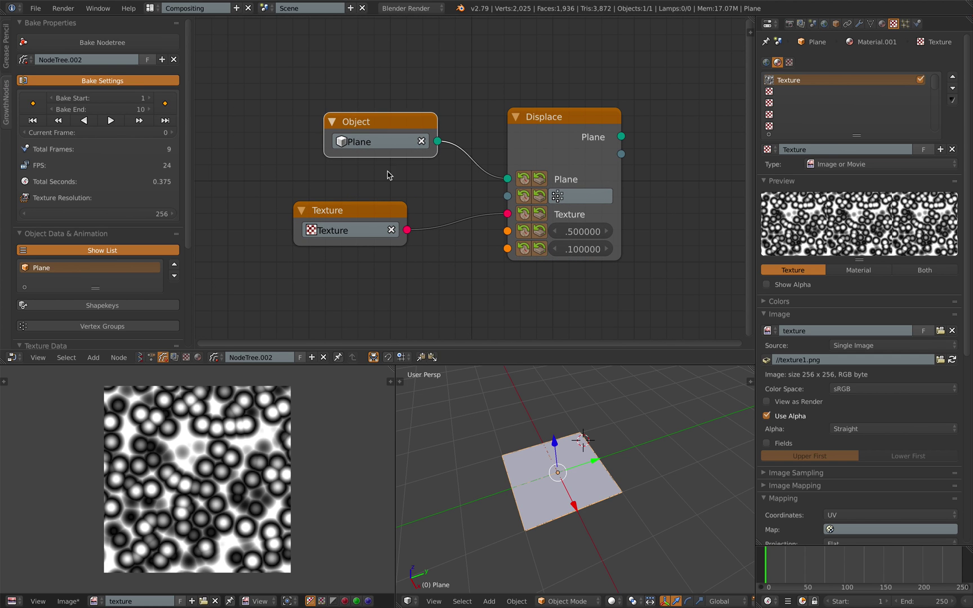
{"action": "left_click_drag", "start_coordinate": [371, 213], "coordinate": [398, 212]}
{"action": "scroll", "coordinate": [392, 215], "scroll_direction": "down", "scroll_amount": 1}
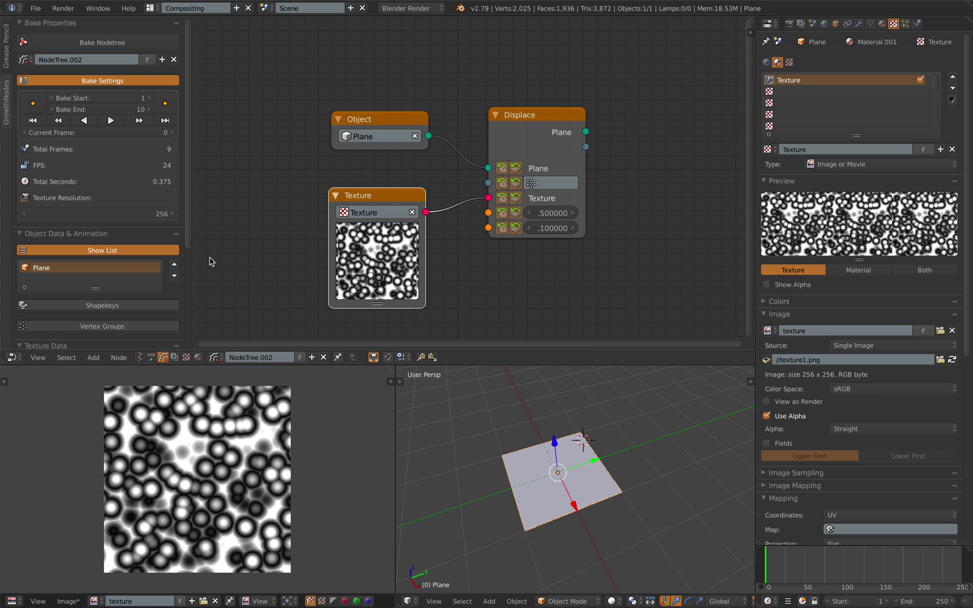
{"action": "left_click_drag", "start_coordinate": [534, 131], "coordinate": [529, 138]}
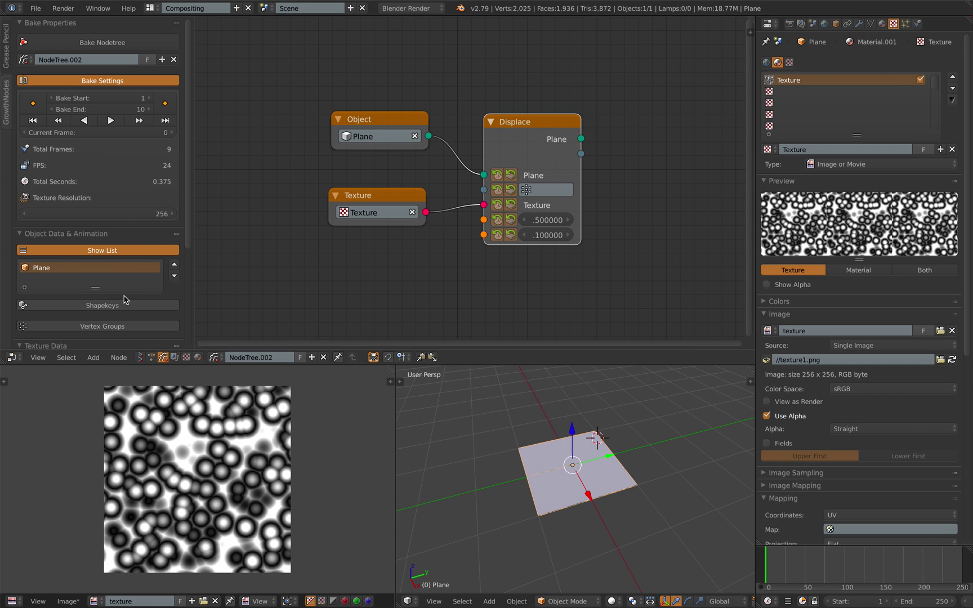
Step: Play the animation briefly, stop it and bake the UMOG node tree
{"action": "left_click", "coordinate": [119, 121]}
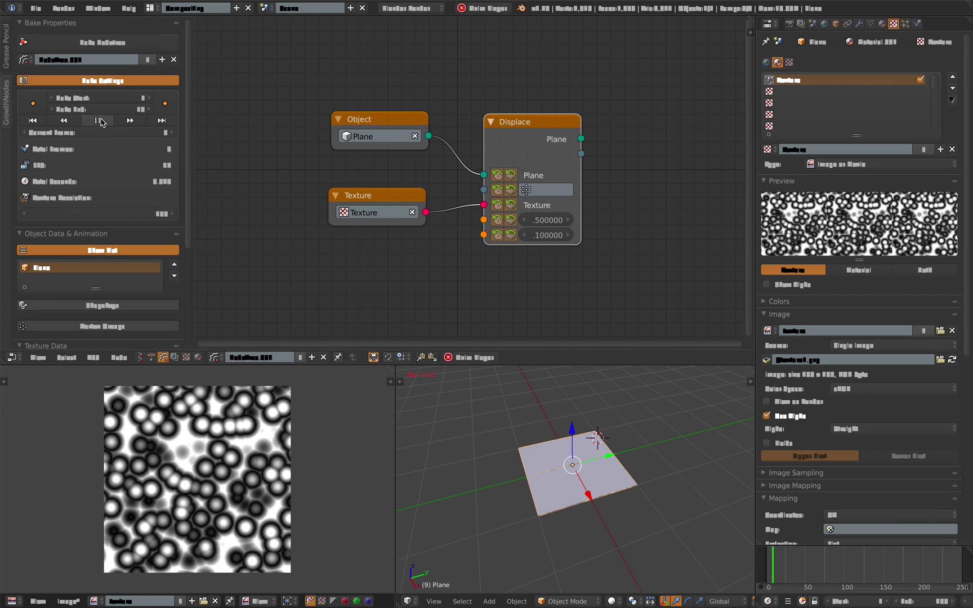
{"action": "left_click", "coordinate": [100, 122]}
{"action": "left_click", "coordinate": [102, 43]}
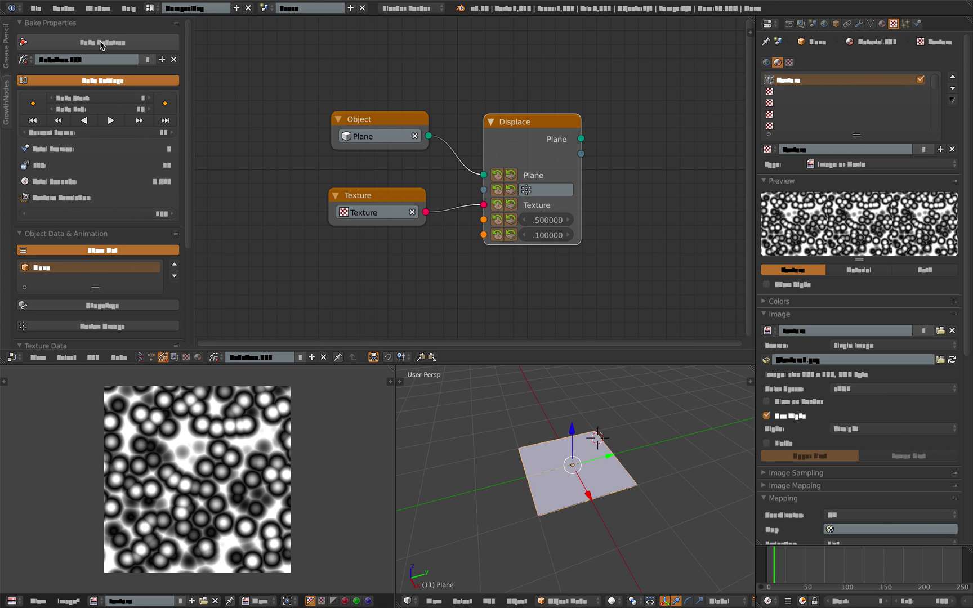
Step: Switch to the Terminal window and enlarge it to examine the bake log
{"action": "key", "text": "ctrl+Left"}
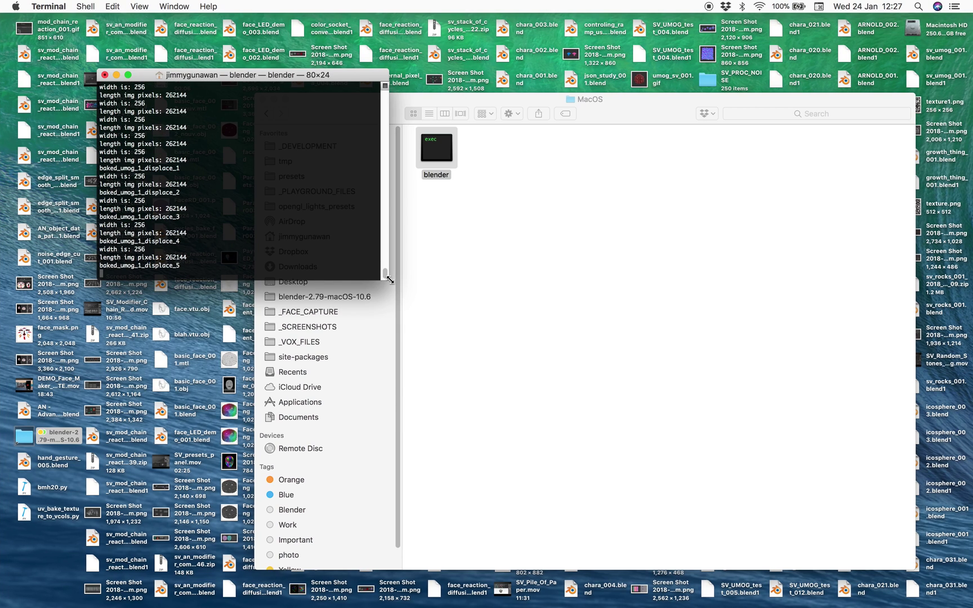
{"action": "left_click_drag", "start_coordinate": [389, 276], "coordinate": [643, 390]}
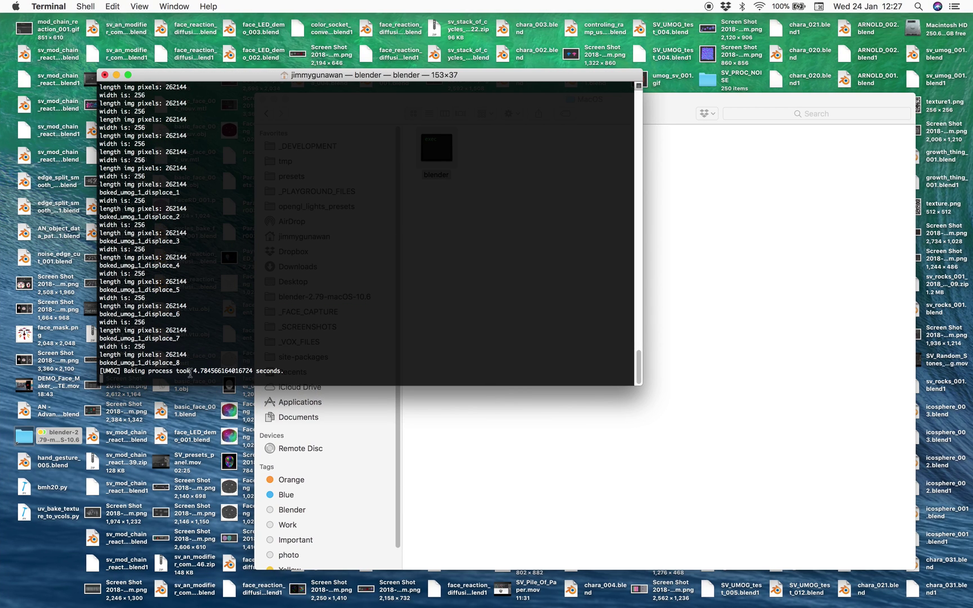
Step: Switch back to Blender, duplicate the displaced plane along the Y axis and show the copy's mesh data properties
{"action": "key", "text": "ctrl+Right"}
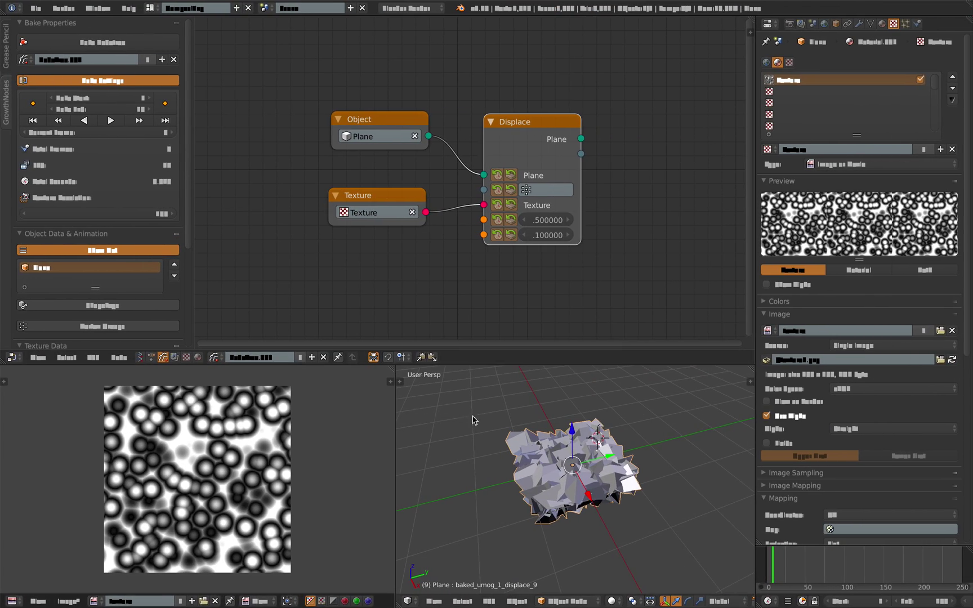
{"action": "middle_click_drag", "start_coordinate": [527, 400], "coordinate": [536, 453]}
{"action": "scroll", "coordinate": [536, 452], "scroll_direction": "down", "scroll_amount": 4}
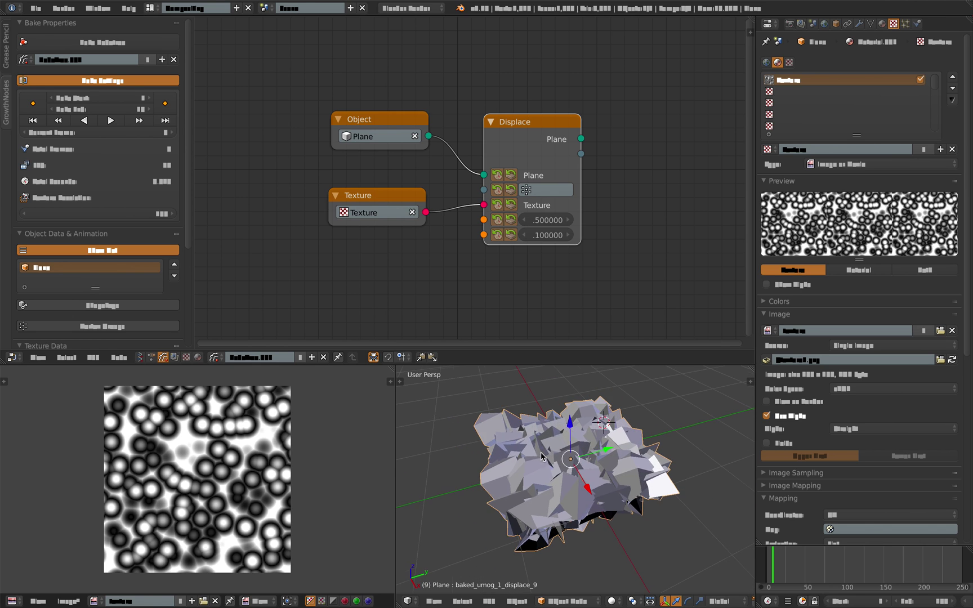
{"action": "key", "text": "shift+d"}
{"action": "key", "text": "y"}
{"action": "left_click", "coordinate": [695, 394]}
{"action": "middle_click_drag", "start_coordinate": [695, 394], "coordinate": [657, 388]}
{"action": "left_click", "coordinate": [872, 24]}
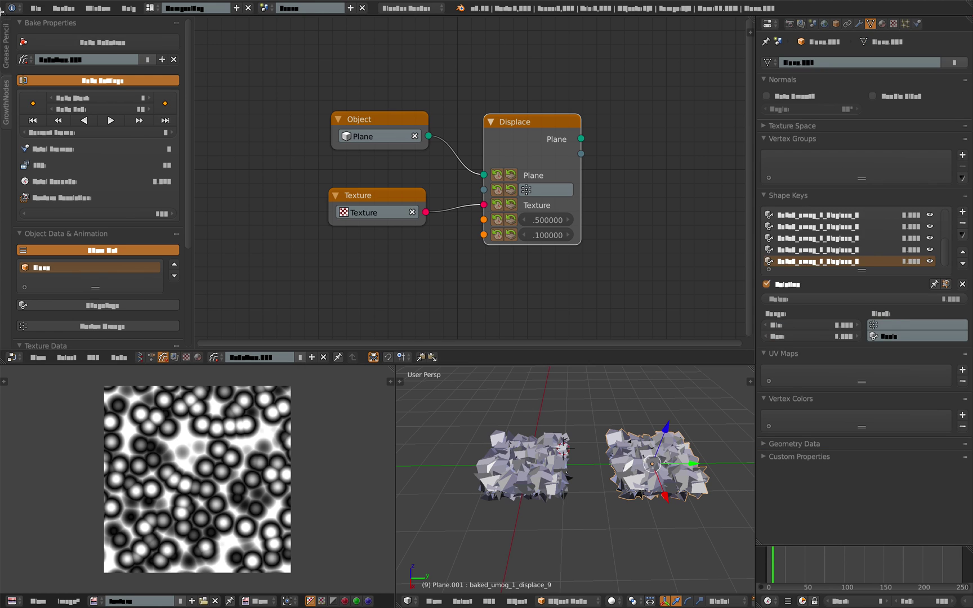
Step: Save the file over the existing one and reopen it from the recent files
{"action": "key", "text": "ctrl+s"}
{"action": "left_click", "coordinate": [101, 47]}
{"action": "left_click", "coordinate": [36, 9]}
{"action": "mouse_move", "coordinate": [79, 48]}
{"action": "left_click", "coordinate": [186, 48]}
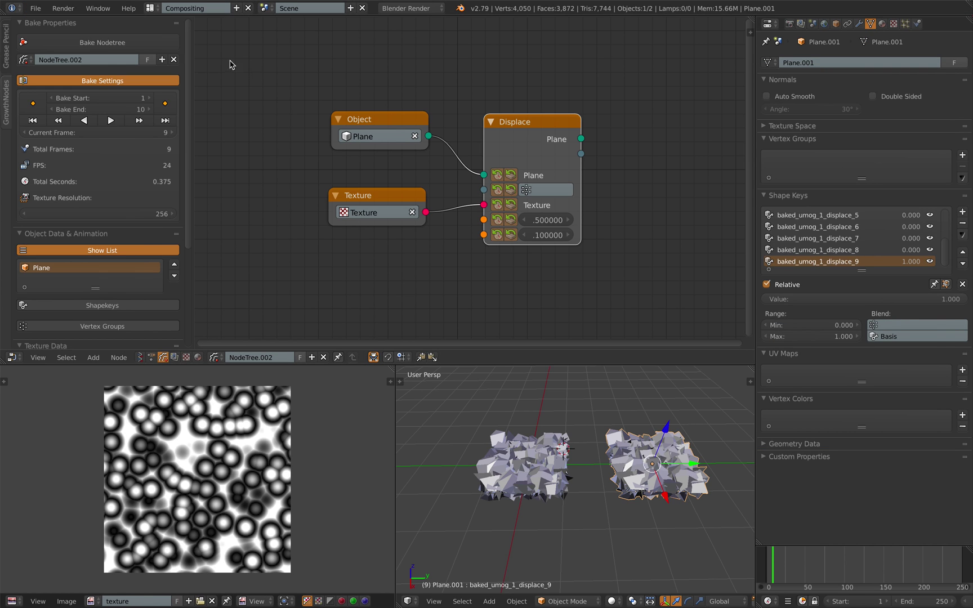
Step: Turn off Relative for the duplicate plane's shape keys and scrub Evaluation Time up to 199.8 and back to 0
{"action": "middle_click_drag", "start_coordinate": [663, 404], "coordinate": [597, 388]}
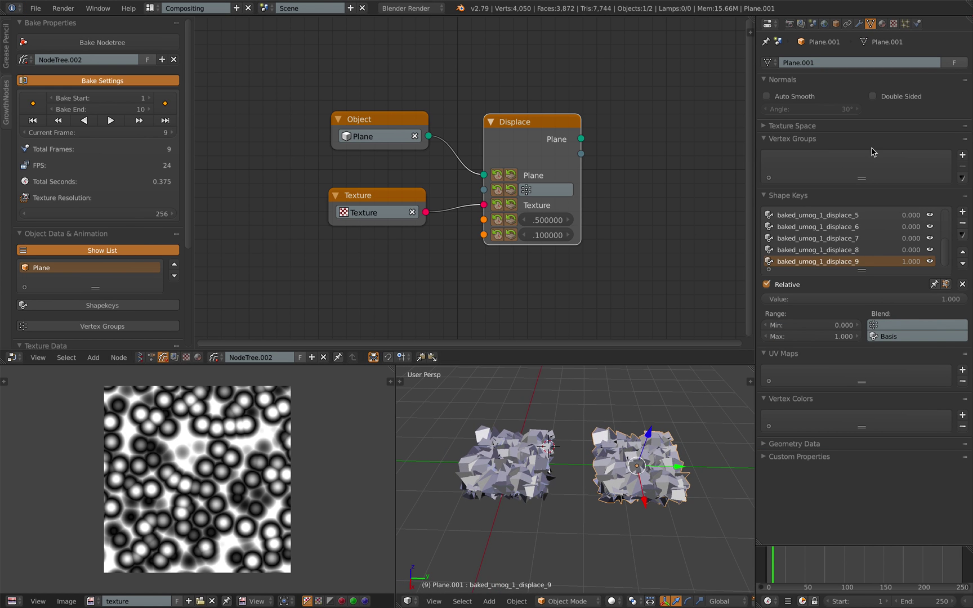
{"action": "left_click", "coordinate": [767, 284]}
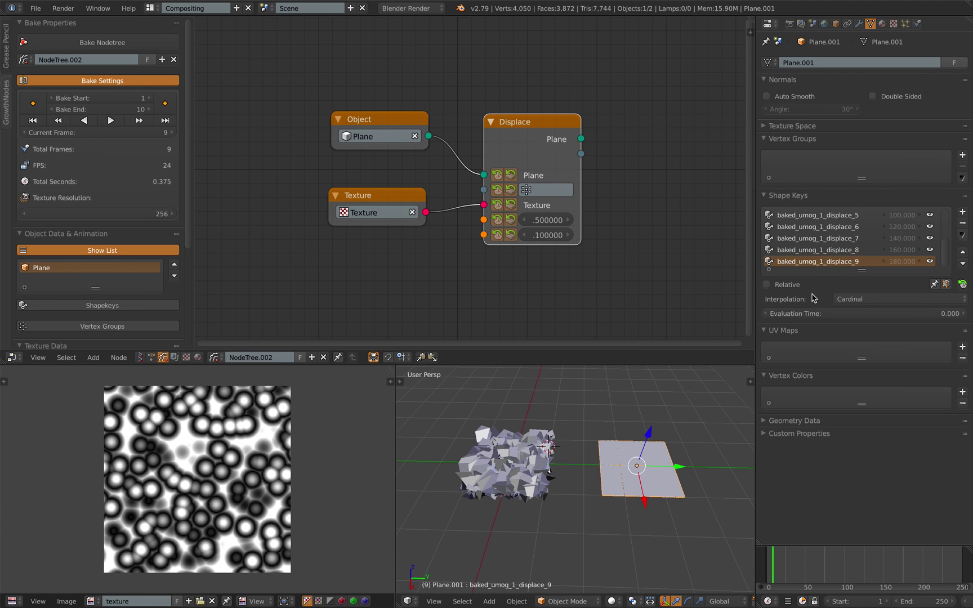
{"action": "left_click_drag", "start_coordinate": [864, 313], "coordinate": [963, 313]}
{"action": "middle_click_drag", "start_coordinate": [577, 494], "coordinate": [545, 488], "text": "shift"}
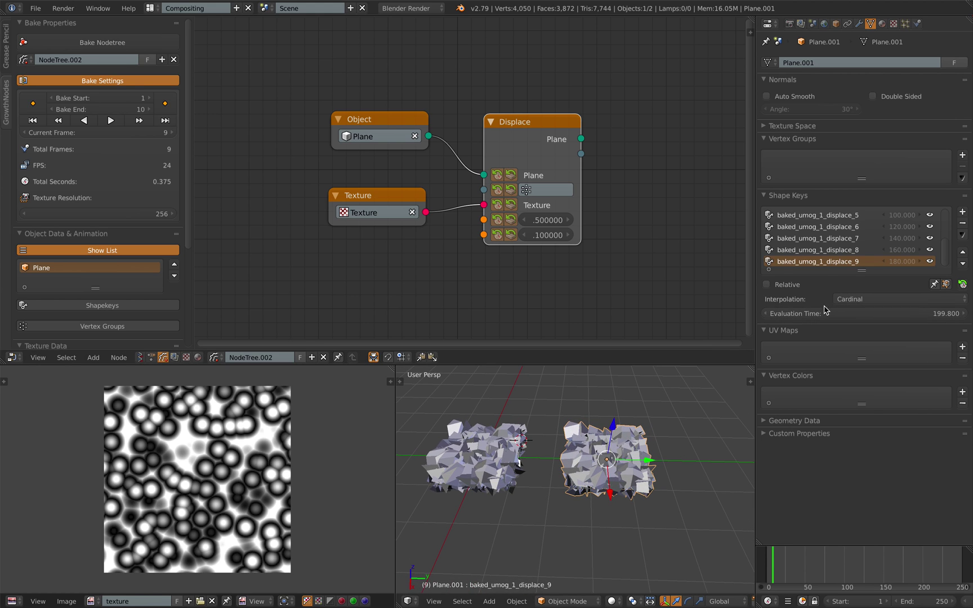
{"action": "left_click_drag", "start_coordinate": [826, 313], "coordinate": [860, 317]}
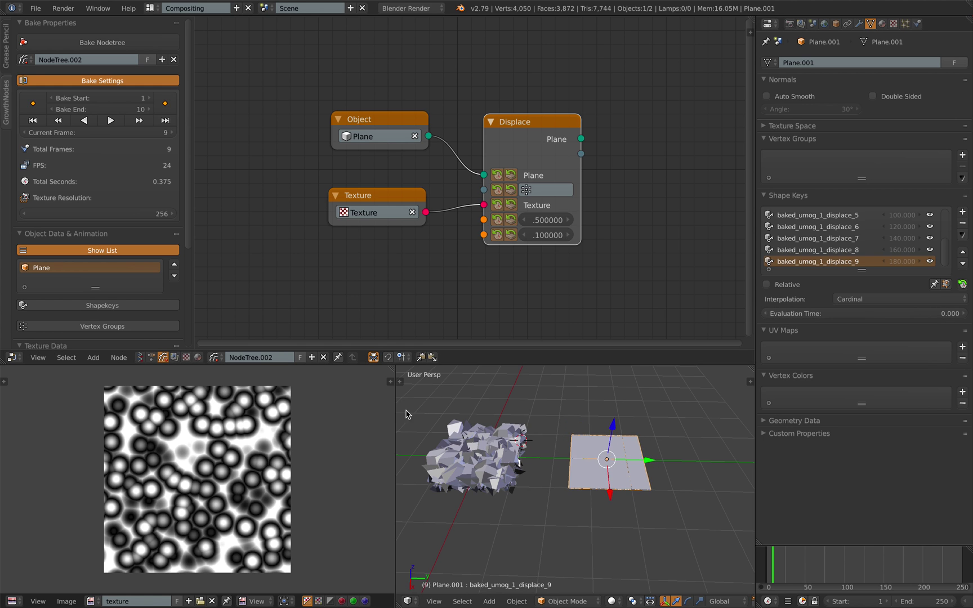
Step: Widen the 3D view and add a mesh cube to the scene
{"action": "left_click_drag", "start_coordinate": [396, 414], "coordinate": [310, 414]}
{"action": "middle_click_drag", "start_coordinate": [489, 412], "coordinate": [585, 417]}
{"action": "middle_click_drag", "start_coordinate": [585, 417], "coordinate": [629, 469], "text": "shift"}
{"action": "key", "text": "shift+a"}
{"action": "mouse_move", "coordinate": [491, 433]}
{"action": "left_click", "coordinate": [538, 443]}
Step: Give the cube a level 2 Catmull-Clark Subdivision Surface modifier and apply it
{"action": "key", "text": "ctrl+2"}
{"action": "left_click", "coordinate": [859, 24]}
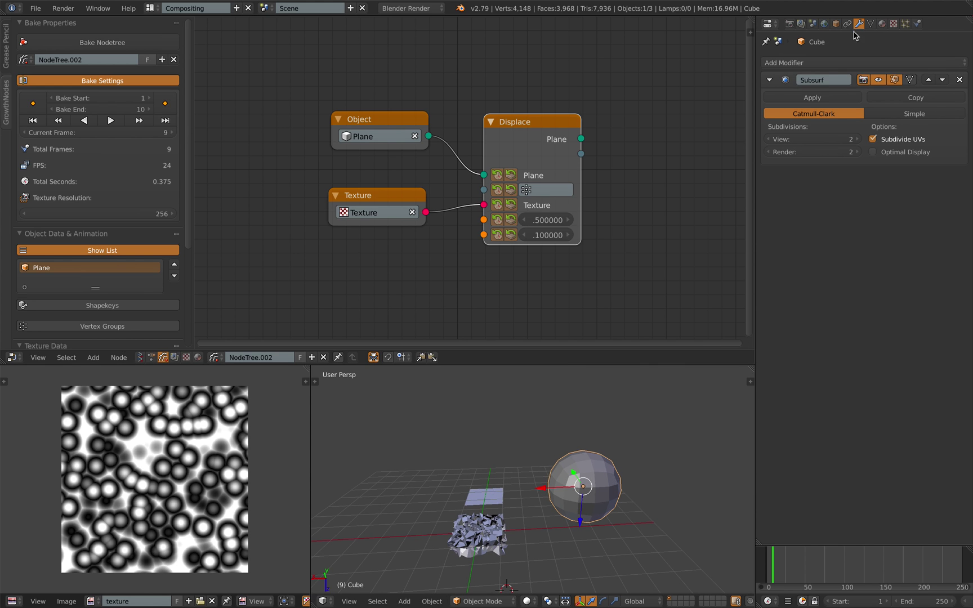
{"action": "left_click", "coordinate": [804, 101]}
Step: Add another Subdivision Surface modifier to the cube, set it to Simple with 2 view subdivisions, and apply it
{"action": "middle_click_drag", "start_coordinate": [615, 428], "coordinate": [572, 427]}
{"action": "left_click", "coordinate": [809, 62]}
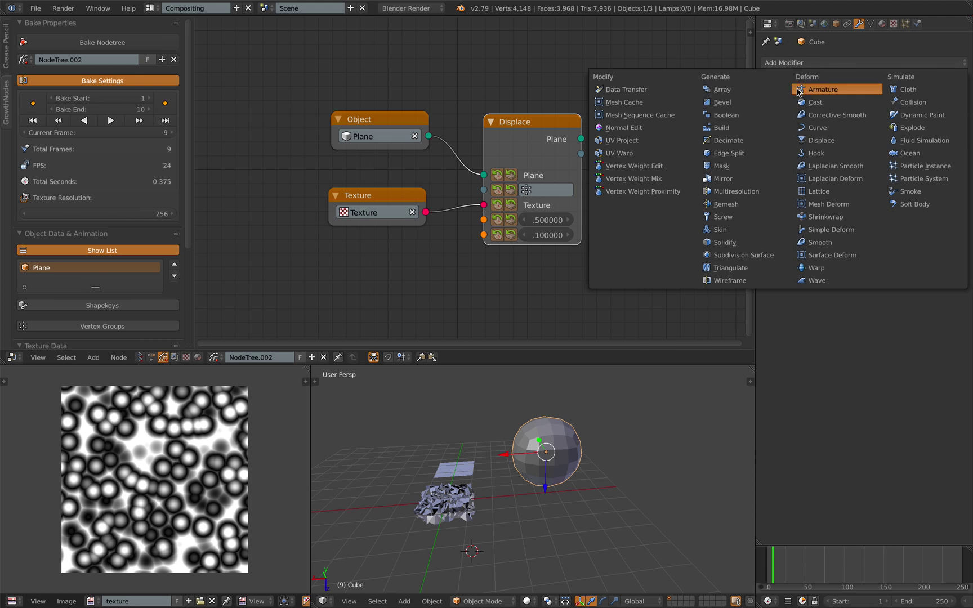
{"action": "left_click", "coordinate": [749, 257]}
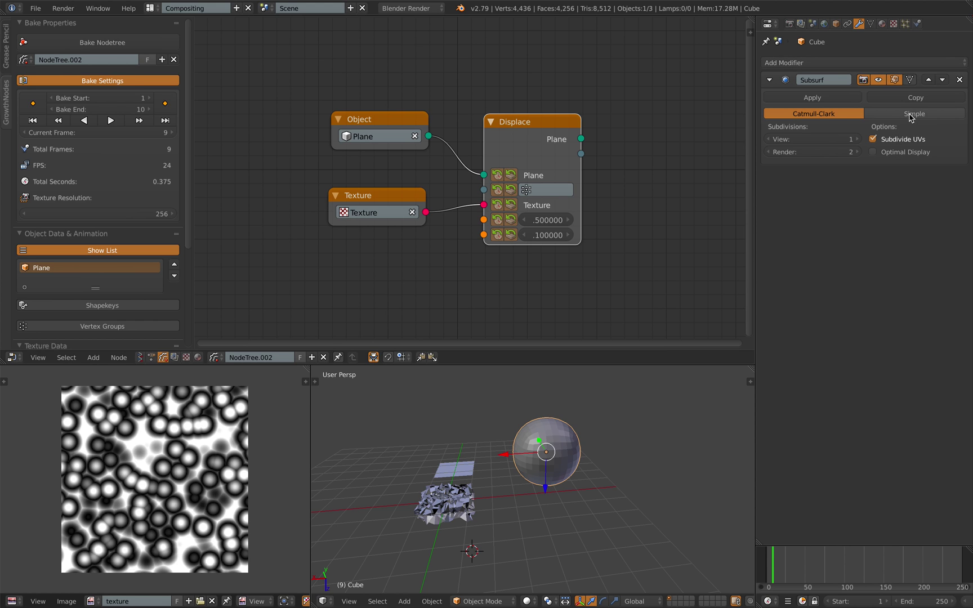
{"action": "left_click", "coordinate": [873, 114]}
{"action": "middle_click_drag", "start_coordinate": [674, 396], "coordinate": [643, 415]}
{"action": "left_click", "coordinate": [856, 139]}
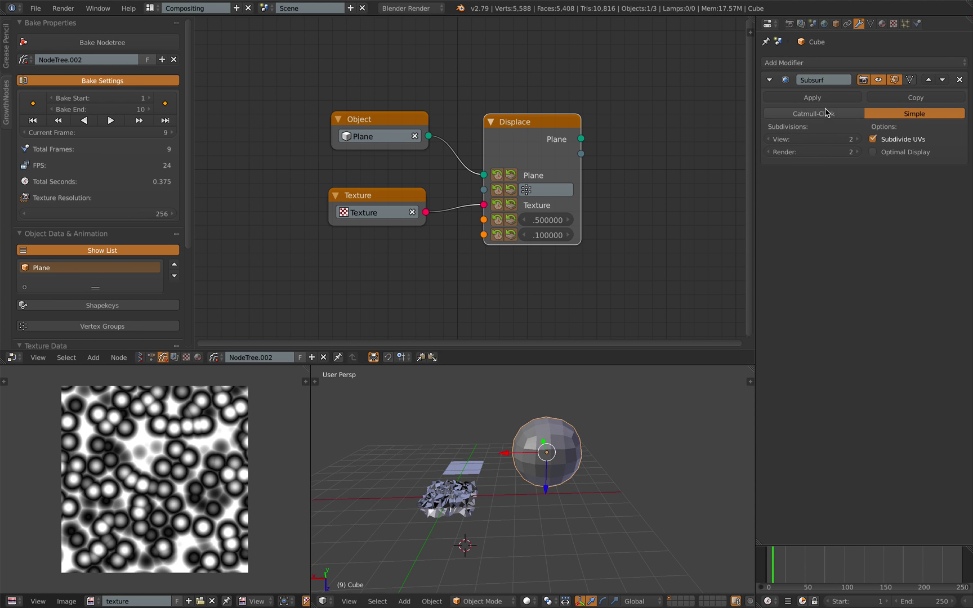
{"action": "left_click", "coordinate": [813, 97]}
Step: Inspect the subdivided cube's mesh in Edit Mode and return to Object Mode
{"action": "key", "text": "ctrl+Tab"}
{"action": "left_click", "coordinate": [611, 438]}
{"action": "key", "text": "Tab"}
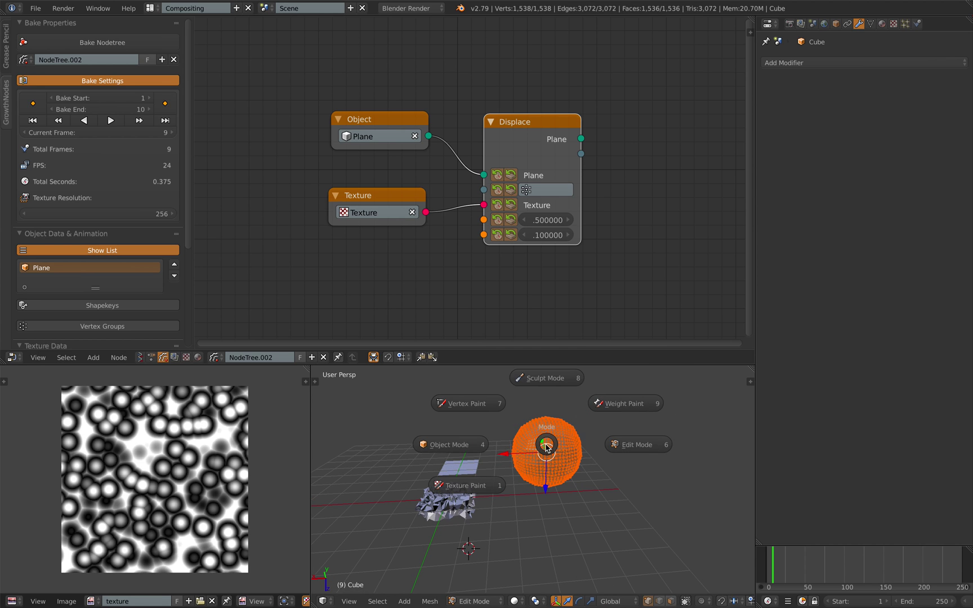
{"action": "left_click", "coordinate": [478, 444]}
{"action": "middle_click_drag", "start_coordinate": [601, 456], "coordinate": [564, 428]}
Step: Set the Object node's object to Cube, move the Displace node farther away and save the file
{"action": "scroll", "coordinate": [413, 250], "scroll_direction": "down", "scroll_amount": 2}
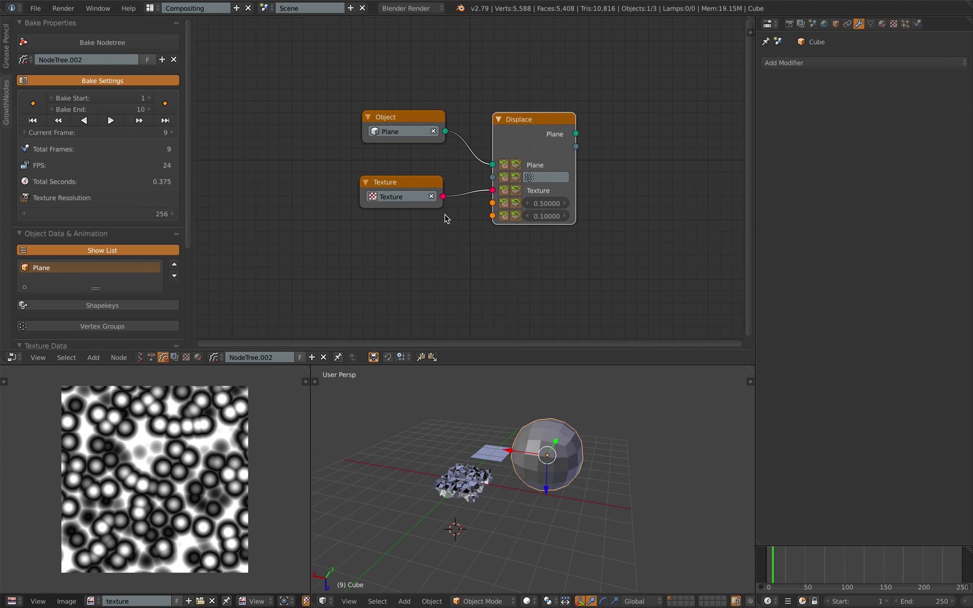
{"action": "left_click", "coordinate": [412, 127]}
{"action": "left_click", "coordinate": [412, 148]}
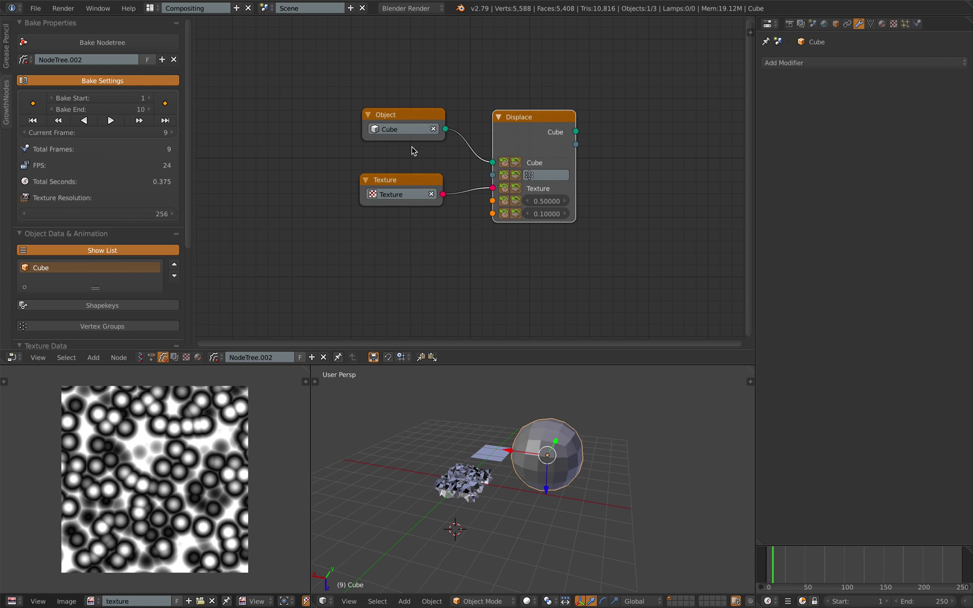
{"action": "left_click_drag", "start_coordinate": [519, 122], "coordinate": [628, 122]}
{"action": "key", "text": "ctrl+s"}
{"action": "left_click", "coordinate": [592, 123]}
Step: Add a Sharp Faces node between the Object and Displace nodes, moving Displace to make room
{"action": "scroll", "coordinate": [492, 109], "scroll_direction": "up", "scroll_amount": 1}
{"action": "middle_click_drag", "start_coordinate": [493, 109], "coordinate": [391, 177]}
{"action": "key", "text": "shift+a"}
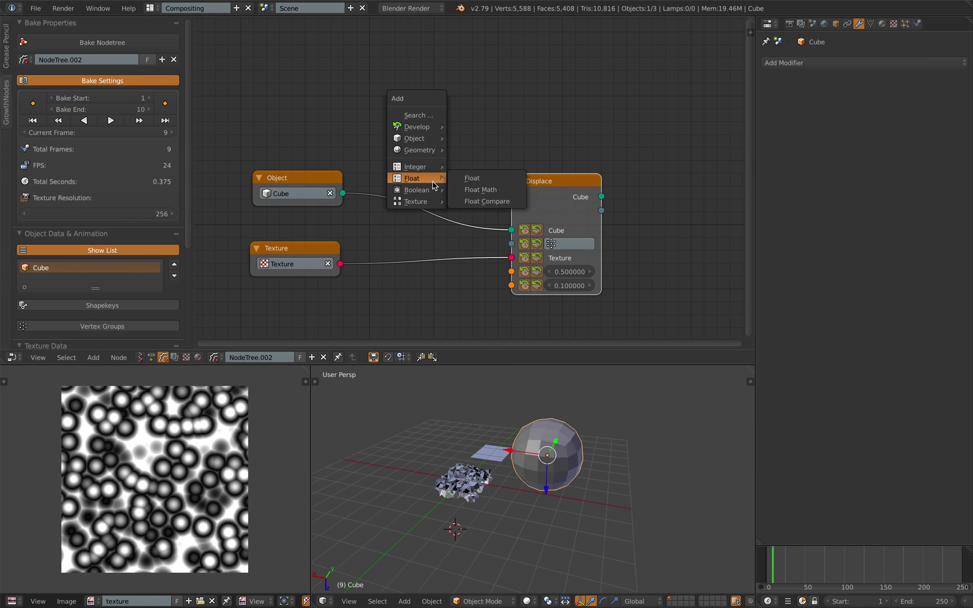
{"action": "mouse_move", "coordinate": [433, 198]}
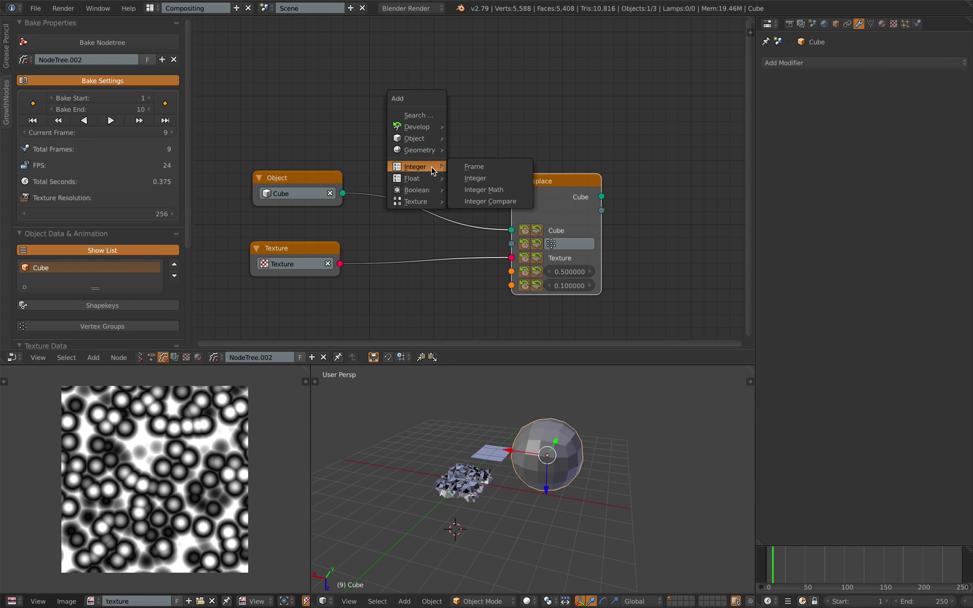
{"action": "mouse_move", "coordinate": [432, 149]}
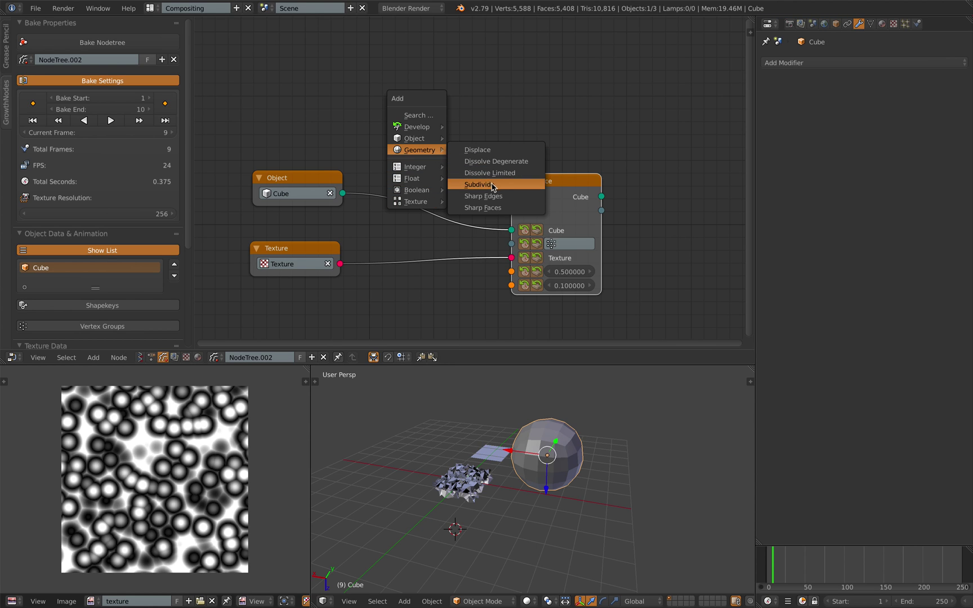
{"action": "left_click", "coordinate": [496, 207]}
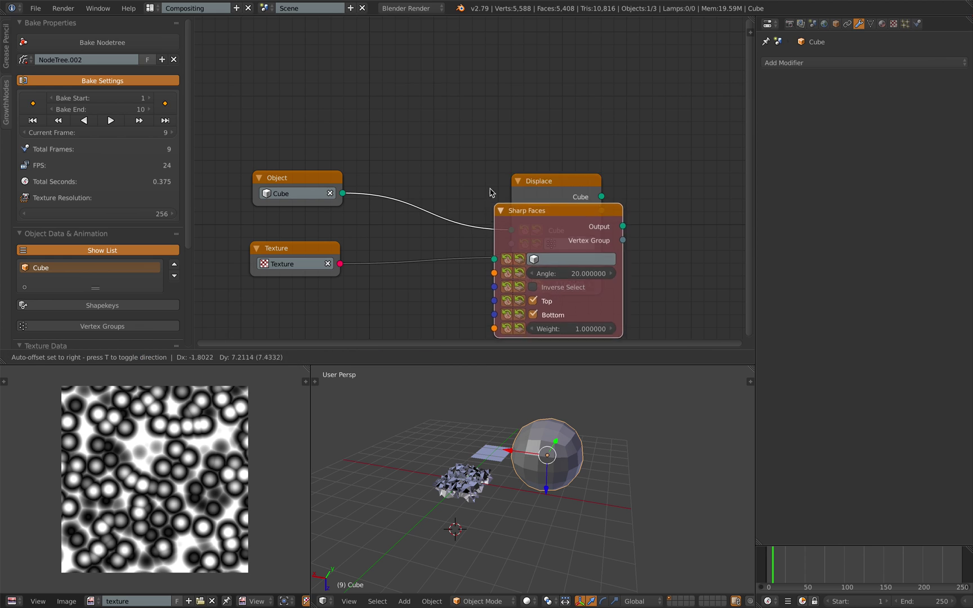
{"action": "left_click_drag", "start_coordinate": [637, 197], "coordinate": [651, 198]}
Step: Add a Subdivide node beside Sharp Faces and move the Displace node beyond it
{"action": "middle_click_drag", "start_coordinate": [643, 130], "coordinate": [515, 145]}
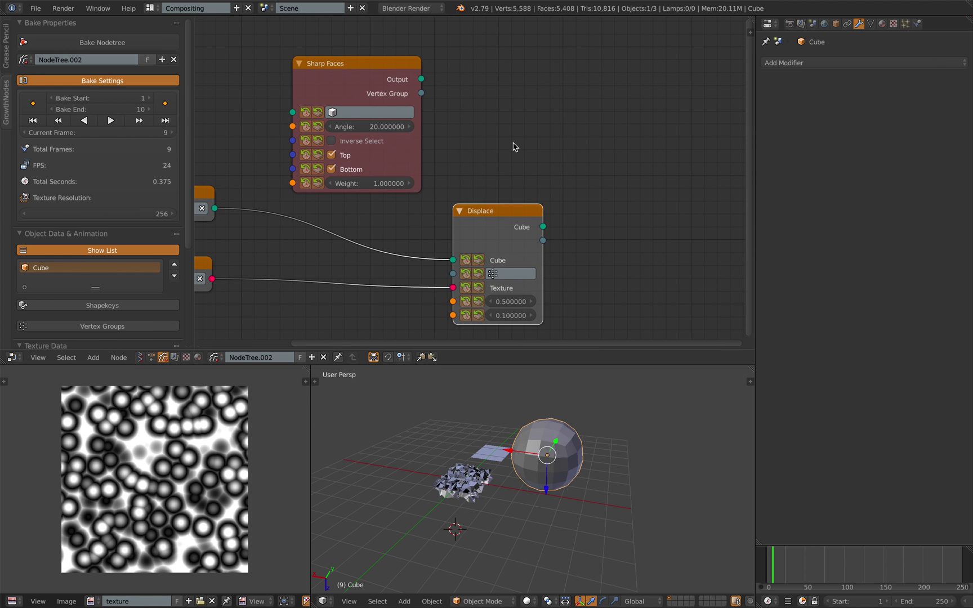
{"action": "key", "text": "shift+a"}
{"action": "mouse_move", "coordinate": [513, 146]}
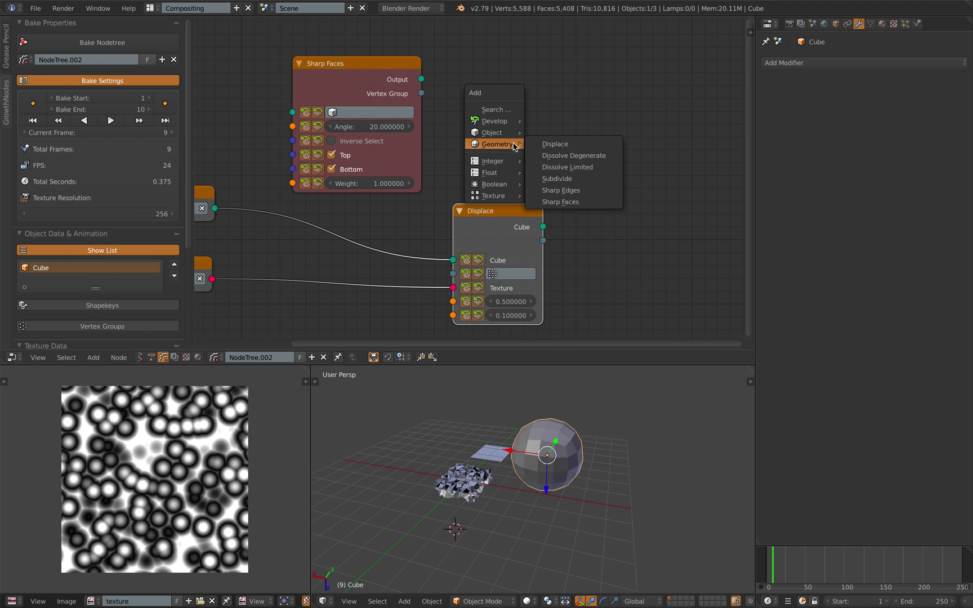
{"action": "left_click", "coordinate": [563, 178]}
{"action": "left_click", "coordinate": [563, 179]}
{"action": "scroll", "coordinate": [496, 225], "scroll_direction": "down", "scroll_amount": 1}
{"action": "left_click_drag", "start_coordinate": [496, 226], "coordinate": [682, 208]}
{"action": "key", "text": "Home"}
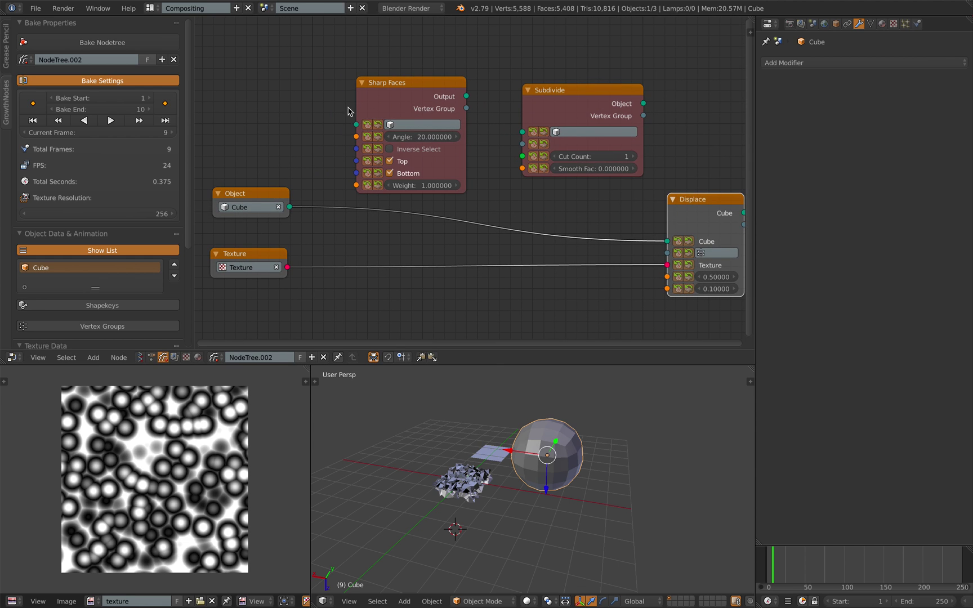
Step: Connect the Object node's output to Sharp Faces, set its Angle to 60 and reposition the node
{"action": "left_click_drag", "start_coordinate": [290, 207], "coordinate": [283, 181]}
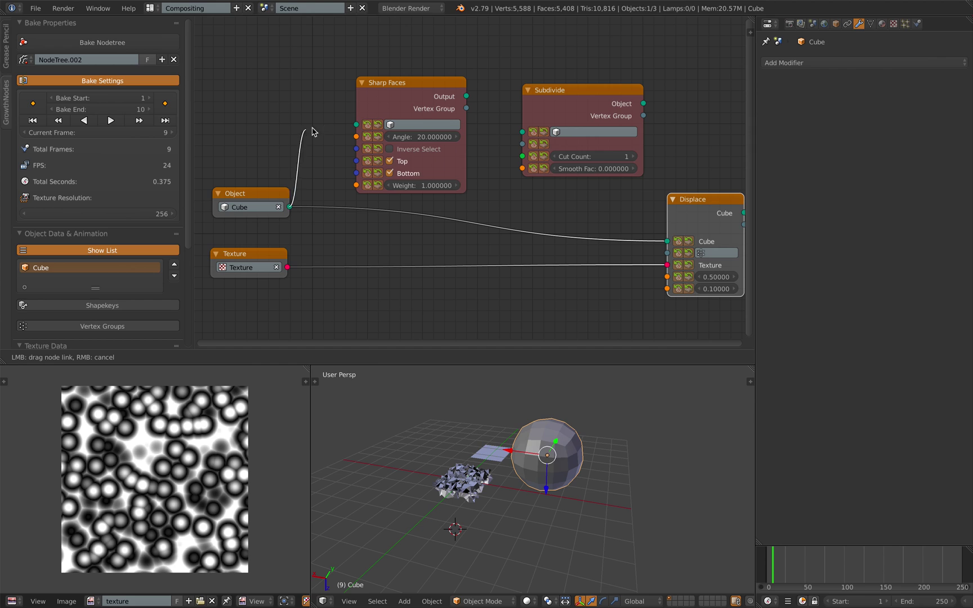
{"action": "left_click_drag", "start_coordinate": [362, 126], "coordinate": [360, 125]}
{"action": "left_click", "coordinate": [412, 136]}
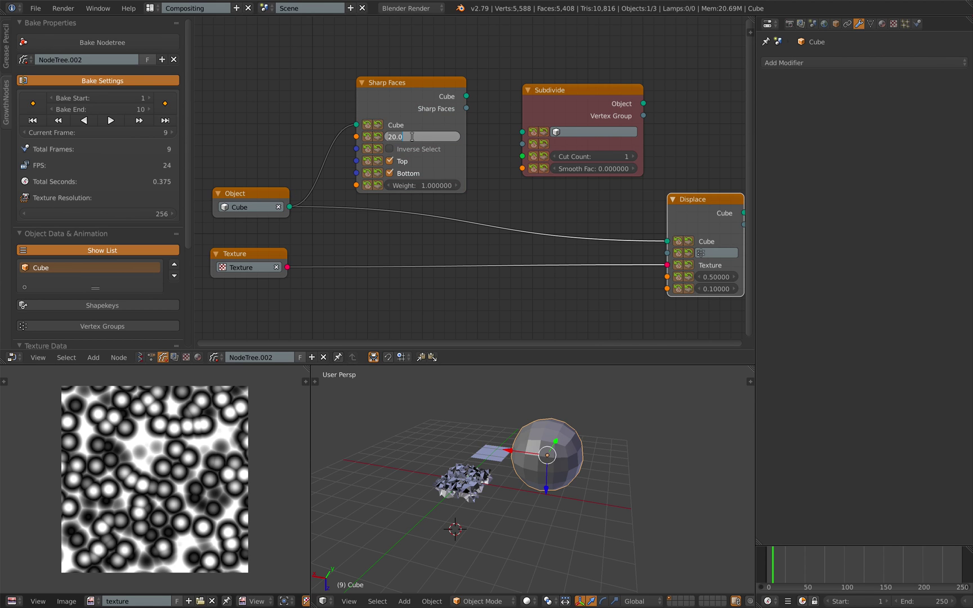
{"action": "type", "text": "45"}
{"action": "key", "text": "Return"}
{"action": "key", "text": "Return"}
{"action": "left_click_drag", "start_coordinate": [406, 102], "coordinate": [417, 87]}
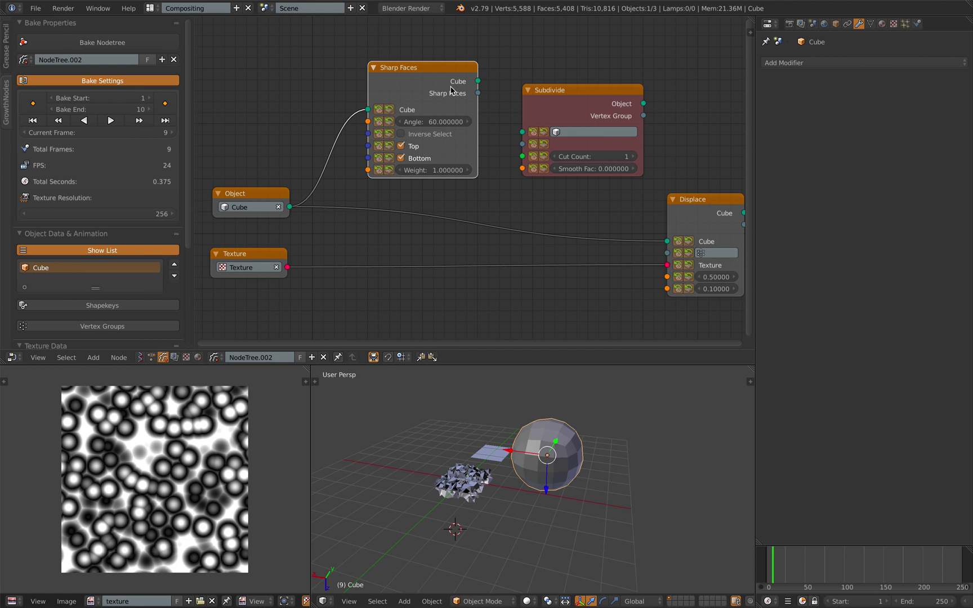
Step: Connect the Cube and Sharp Faces outputs of the Sharp Faces node to the Subdivide node's object and vertex group inputs
{"action": "left_click_drag", "start_coordinate": [437, 73], "coordinate": [524, 132]}
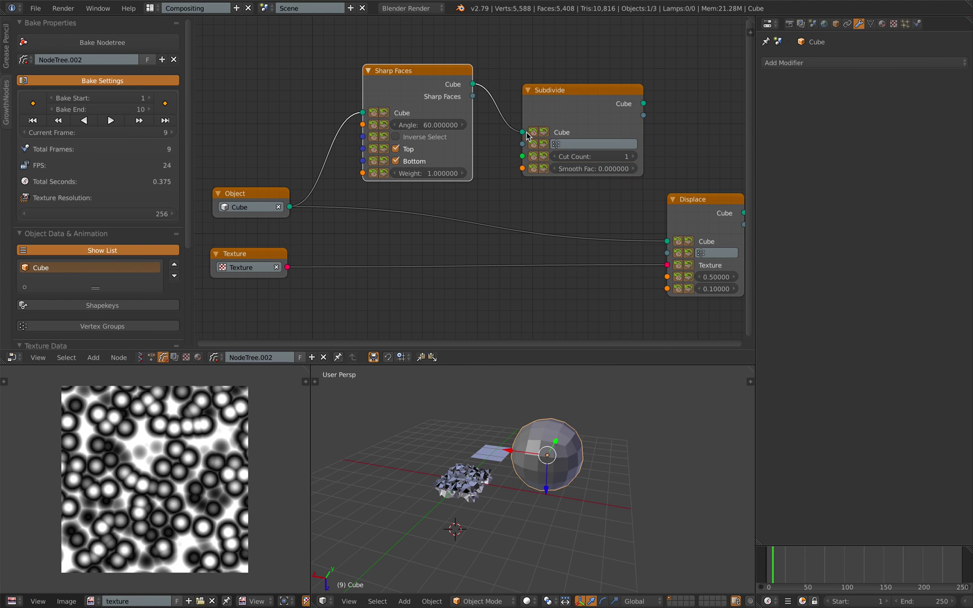
{"action": "left_click_drag", "start_coordinate": [472, 96], "coordinate": [522, 144]}
Step: Connect Subdivide's Cube and Sharp Faces outputs to the Displace node's object and vertex group inputs, and reposition Displace
{"action": "middle_click_drag", "start_coordinate": [579, 132], "coordinate": [536, 137]}
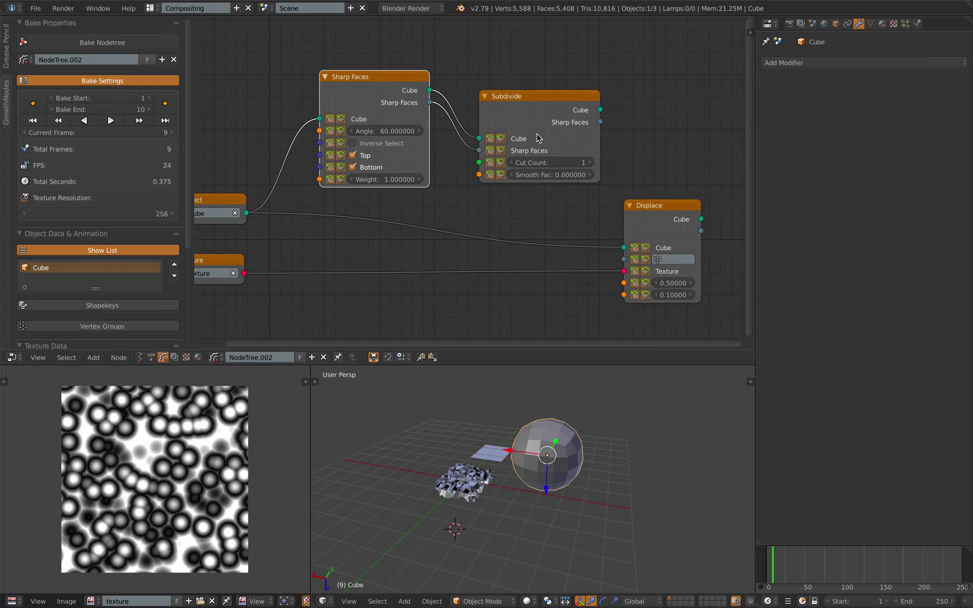
{"action": "scroll", "coordinate": [621, 196], "scroll_direction": "down", "scroll_amount": 1}
{"action": "left_click_drag", "start_coordinate": [639, 210], "coordinate": [669, 177]}
{"action": "left_click_drag", "start_coordinate": [590, 114], "coordinate": [640, 209]}
{"action": "left_click_drag", "start_coordinate": [589, 128], "coordinate": [573, 153]}
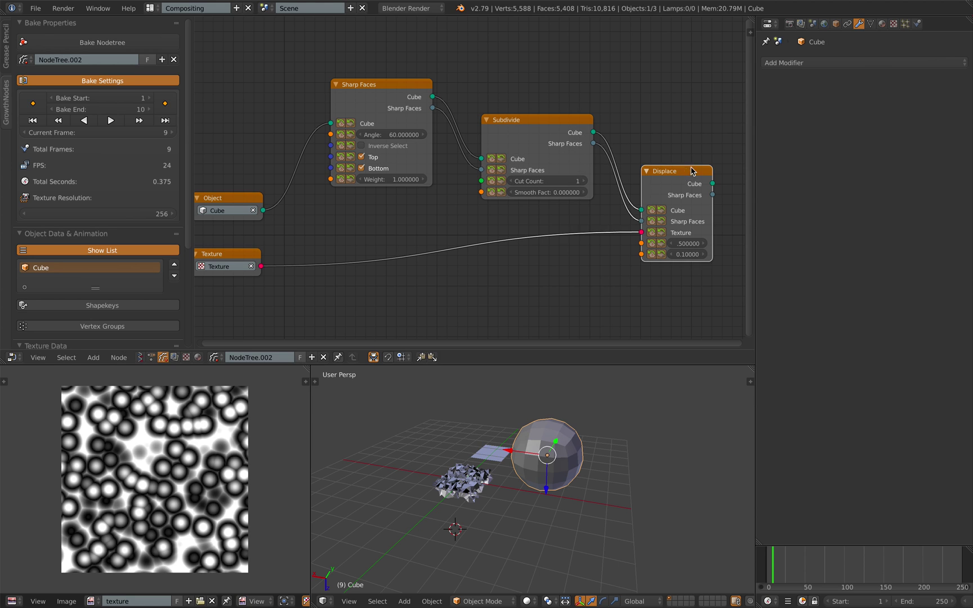
{"action": "left_click_drag", "start_coordinate": [684, 167], "coordinate": [690, 155]}
{"action": "middle_click_drag", "start_coordinate": [632, 214], "coordinate": [637, 205]}
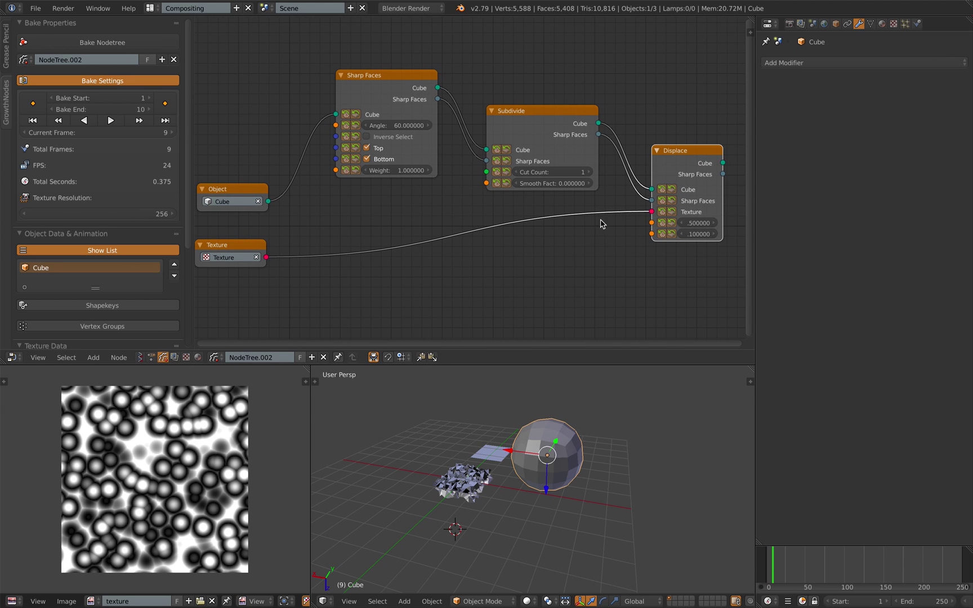
Step: Narrow the node editor's tool shelf and the properties editor to give the node tree and 3D view more room
{"action": "left_click_drag", "start_coordinate": [194, 160], "coordinate": [148, 160]}
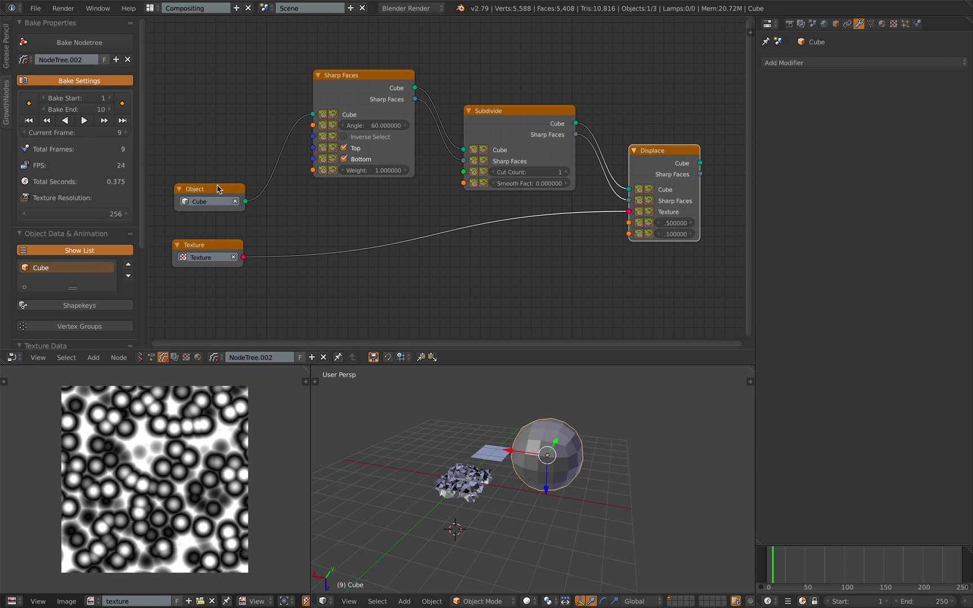
{"action": "left_click_drag", "start_coordinate": [755, 242], "coordinate": [826, 244]}
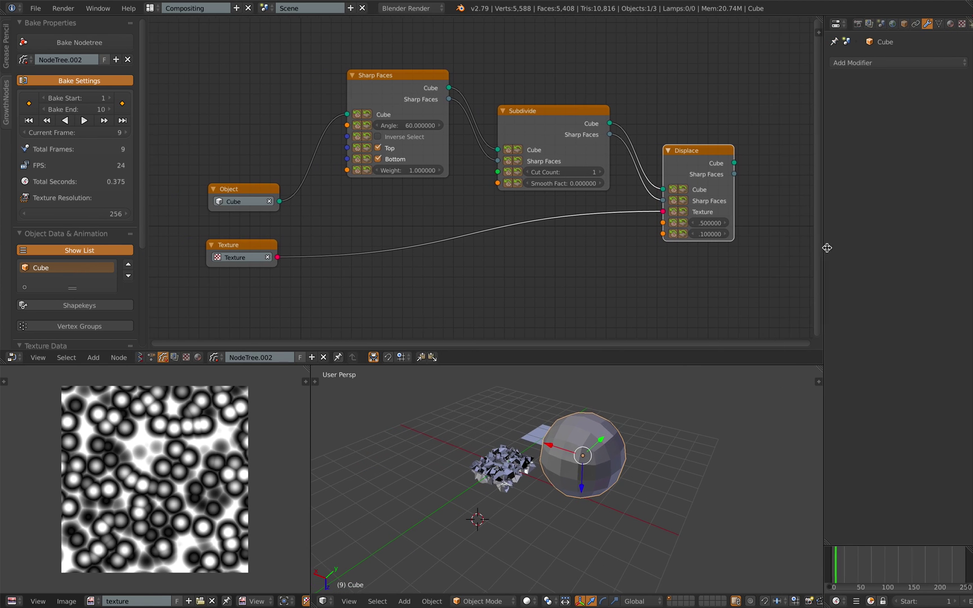
{"action": "middle_click_drag", "start_coordinate": [630, 428], "coordinate": [563, 423]}
{"action": "middle_click_drag", "start_coordinate": [372, 63], "coordinate": [372, 79]}
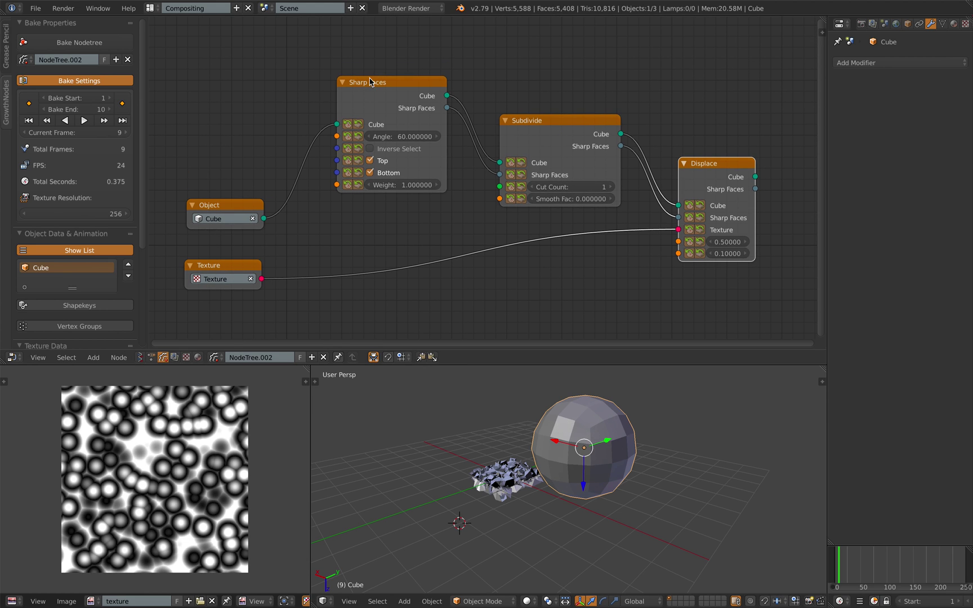
Step: Set the Sharp Faces node's Angle to about 56.1 and reposition the Sharp Faces and Subdivide nodes
{"action": "left_click_drag", "start_coordinate": [372, 79], "coordinate": [356, 78]}
{"action": "scroll", "coordinate": [370, 125], "scroll_direction": "up", "scroll_amount": 1}
{"action": "mouse_move", "coordinate": [380, 131]}
{"action": "left_mouse_down"}
{"action": "mouse_move", "coordinate": [368, 131]}
{"action": "mouse_move", "coordinate": [380, 131]}
{"action": "left_mouse_up"}
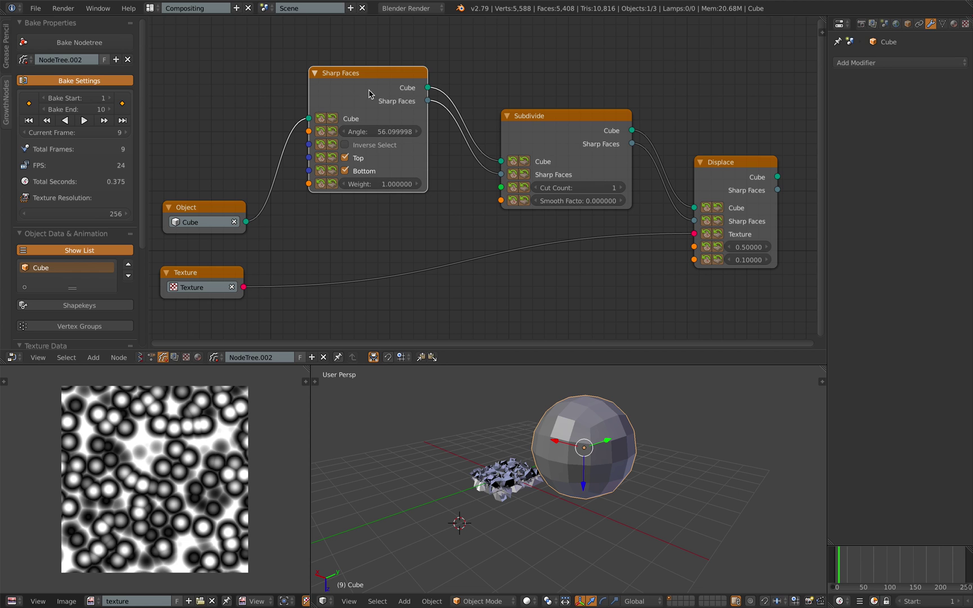
{"action": "left_click_drag", "start_coordinate": [518, 179], "coordinate": [509, 168]}
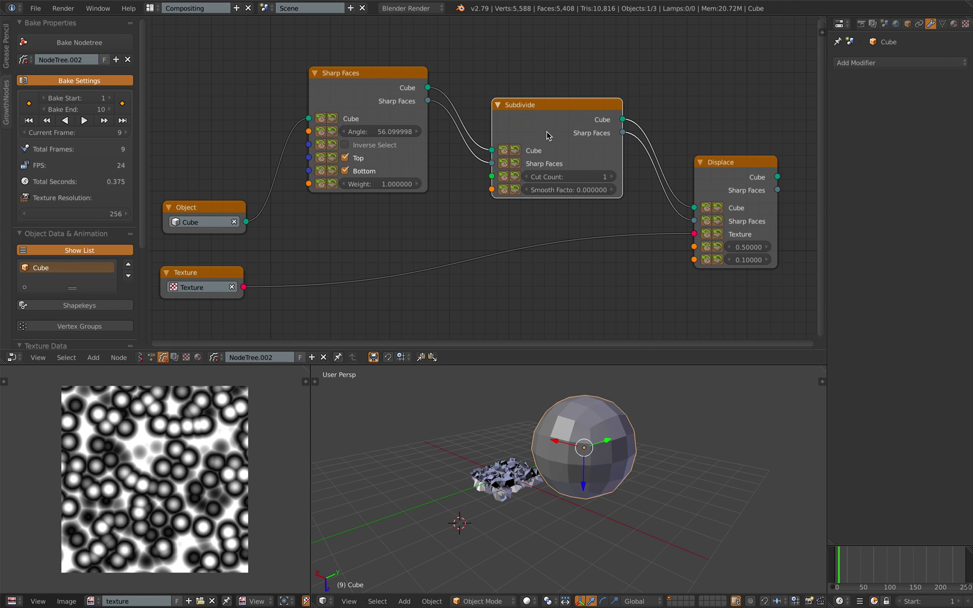
{"action": "middle_click_drag", "start_coordinate": [580, 434], "coordinate": [590, 454]}
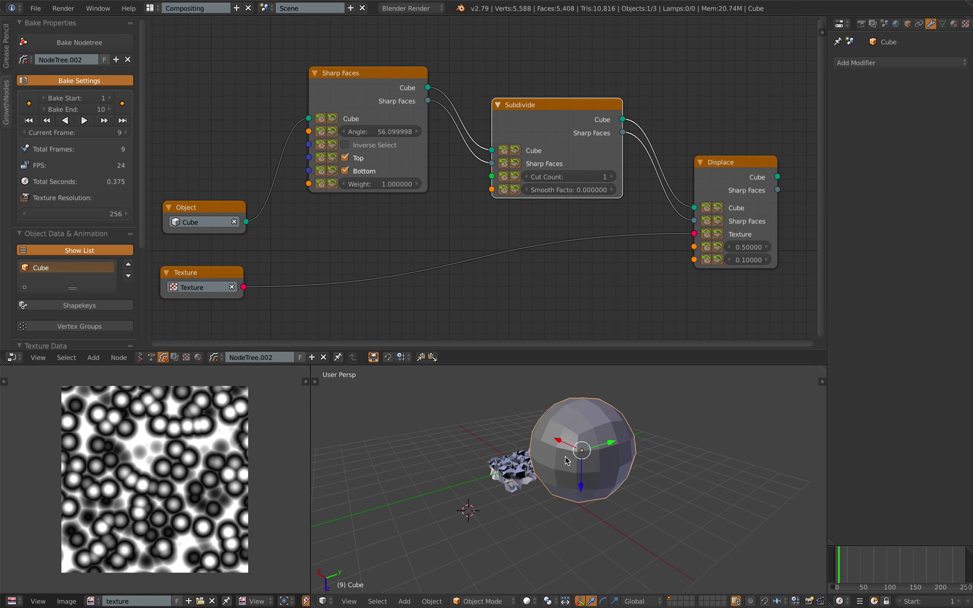
Step: Inspect the subdivided cube's vertex weights in Weight Paint mode and return to Object Mode
{"action": "left_click", "coordinate": [495, 601]}
{"action": "left_click", "coordinate": [500, 538]}
{"action": "left_click", "coordinate": [489, 601]}
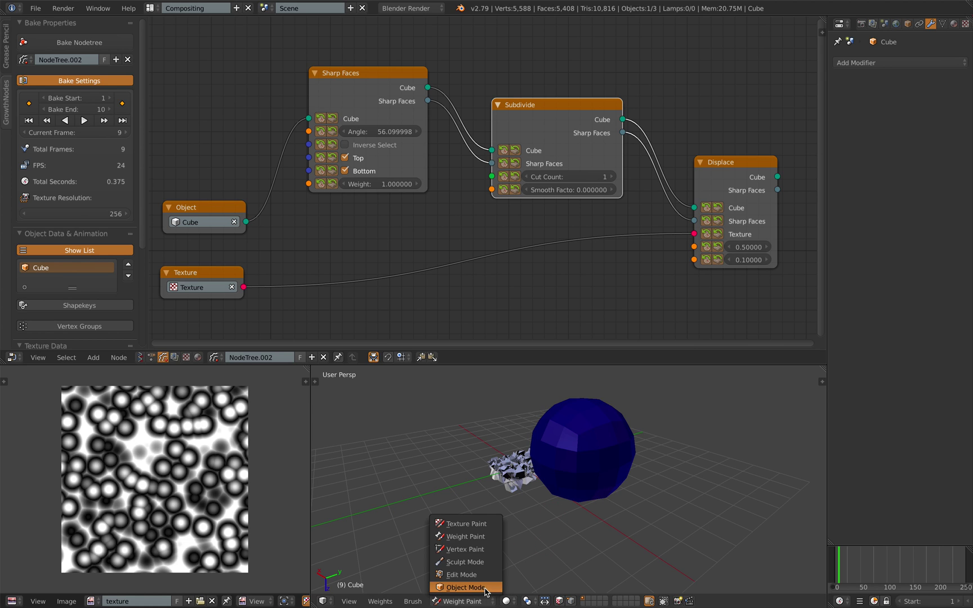
{"action": "left_click", "coordinate": [476, 588]}
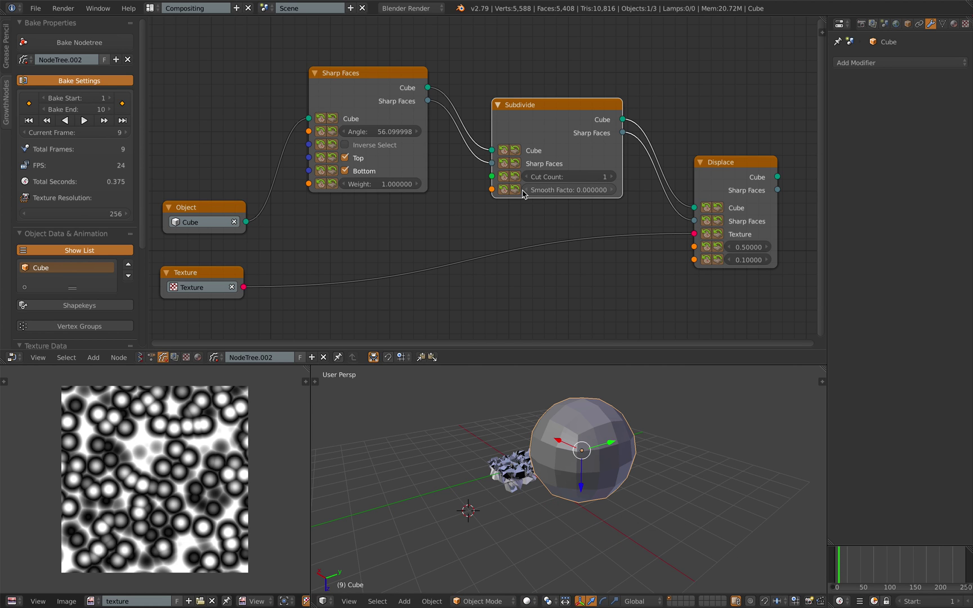
Step: Bake the NodeTree.002 node tree, check the bake progress in the Terminal, and return to Blender
{"action": "left_click", "coordinate": [109, 44]}
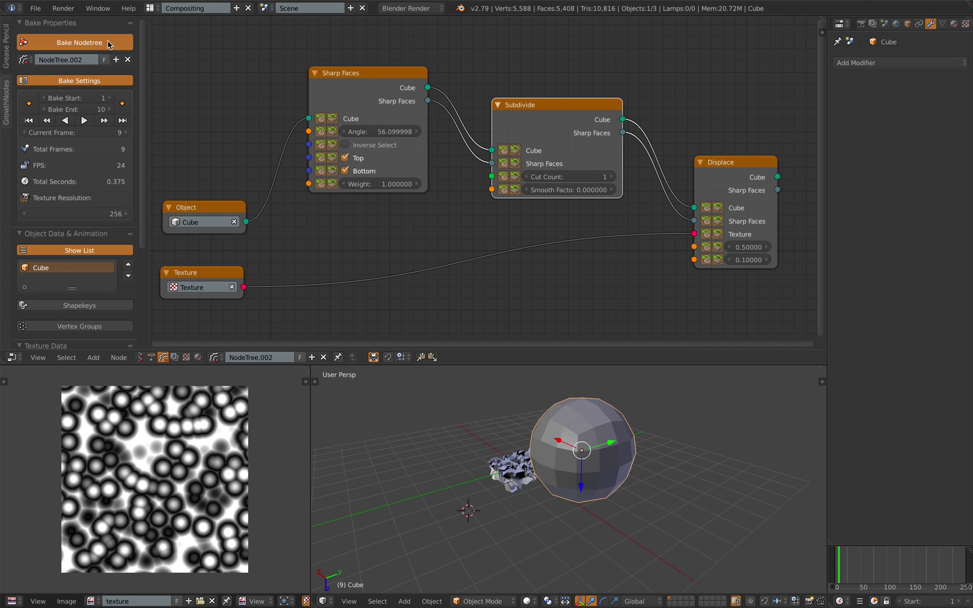
{"action": "key", "text": "ctrl+Left"}
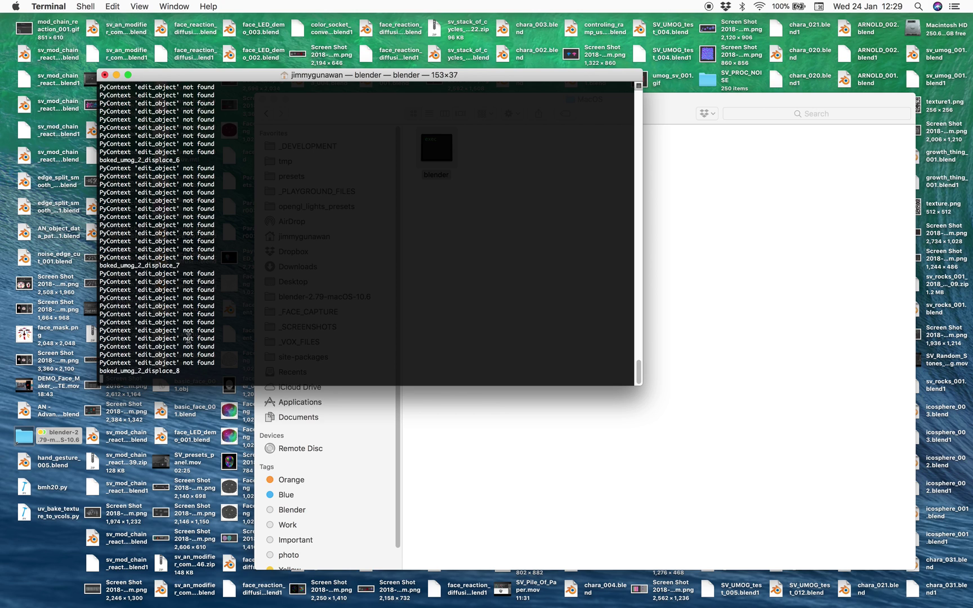
{"action": "key", "text": "ctrl+Right"}
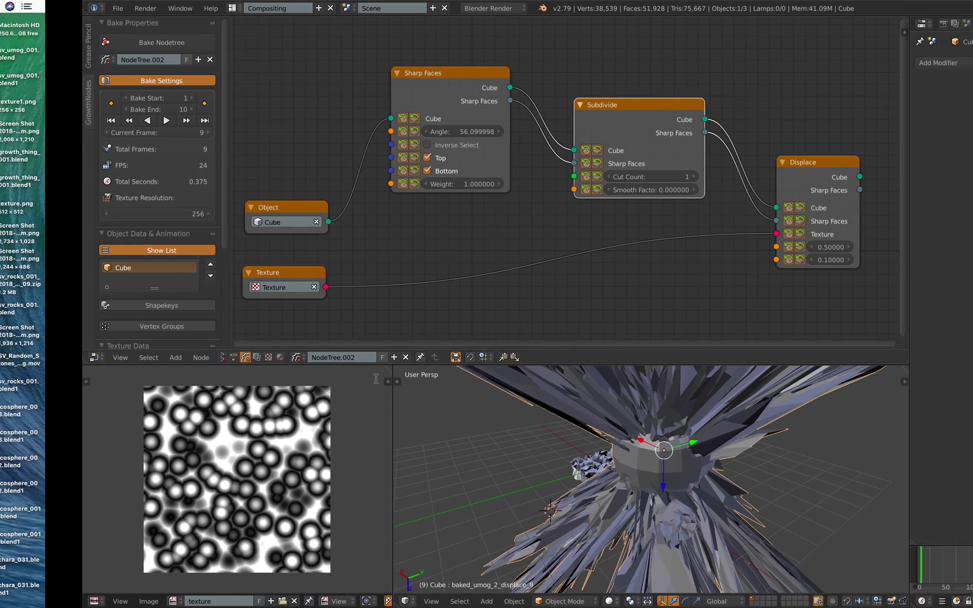
{"action": "middle_click_drag", "start_coordinate": [604, 434], "coordinate": [575, 455]}
{"action": "scroll", "coordinate": [603, 452], "scroll_direction": "down", "scroll_amount": 3}
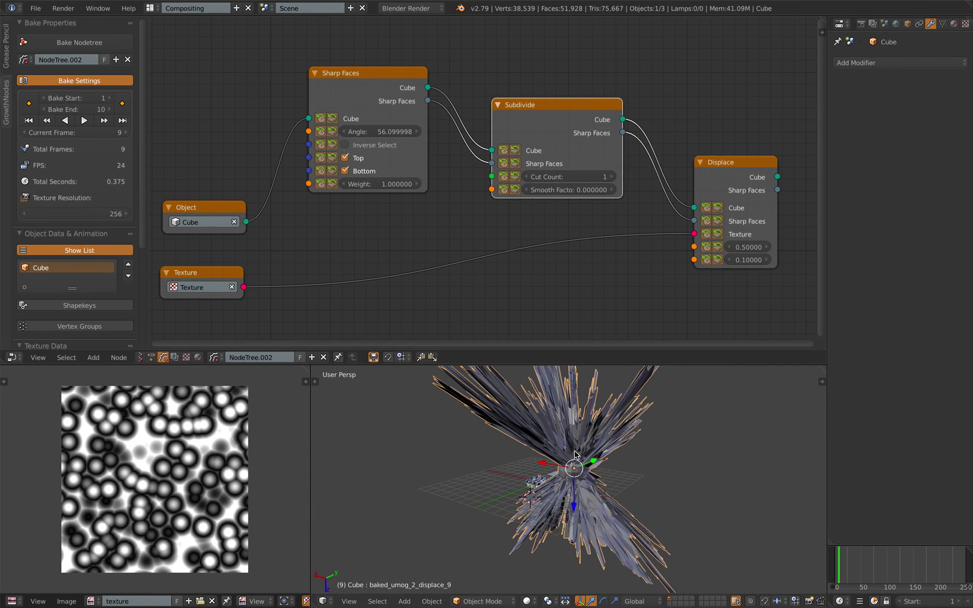
Step: Move the baked, spiky cube along the global X axis, well clear of the plane and grid
{"action": "key", "text": "g"}
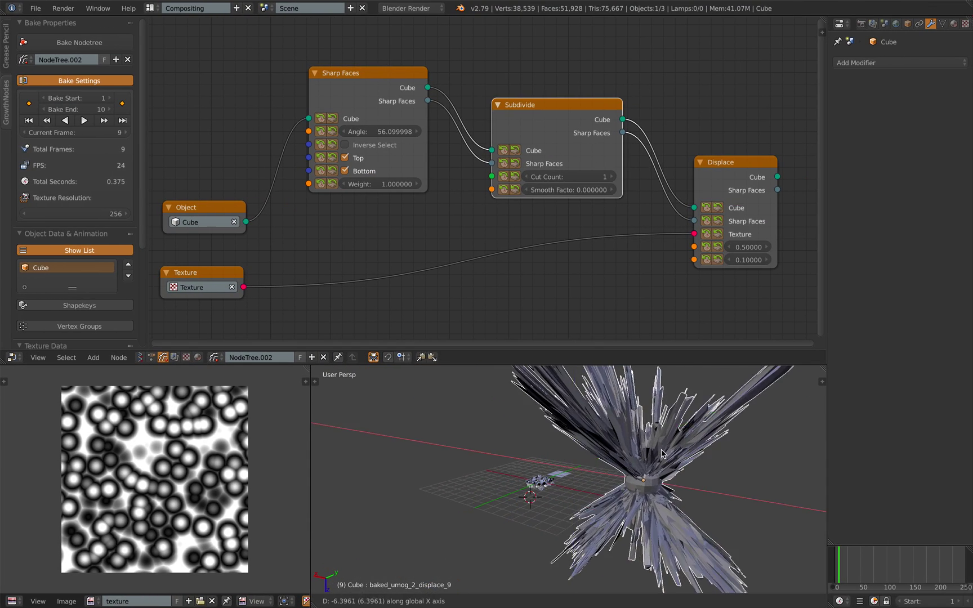
{"action": "left_click", "coordinate": [622, 448]}
{"action": "middle_click_drag", "start_coordinate": [622, 449], "coordinate": [549, 453], "text": "shift"}
{"action": "scroll", "coordinate": [550, 454], "scroll_direction": "up", "scroll_amount": 4}
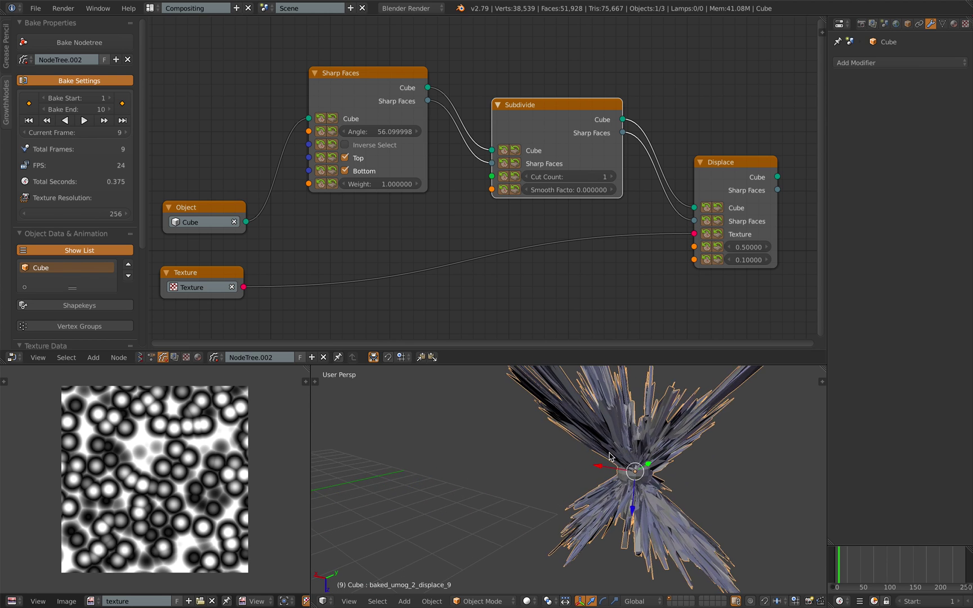
{"action": "scroll", "coordinate": [549, 454], "scroll_direction": "down", "scroll_amount": 7}
{"action": "key", "text": "g"}
{"action": "left_click", "coordinate": [549, 446]}
{"action": "key", "text": "g"}
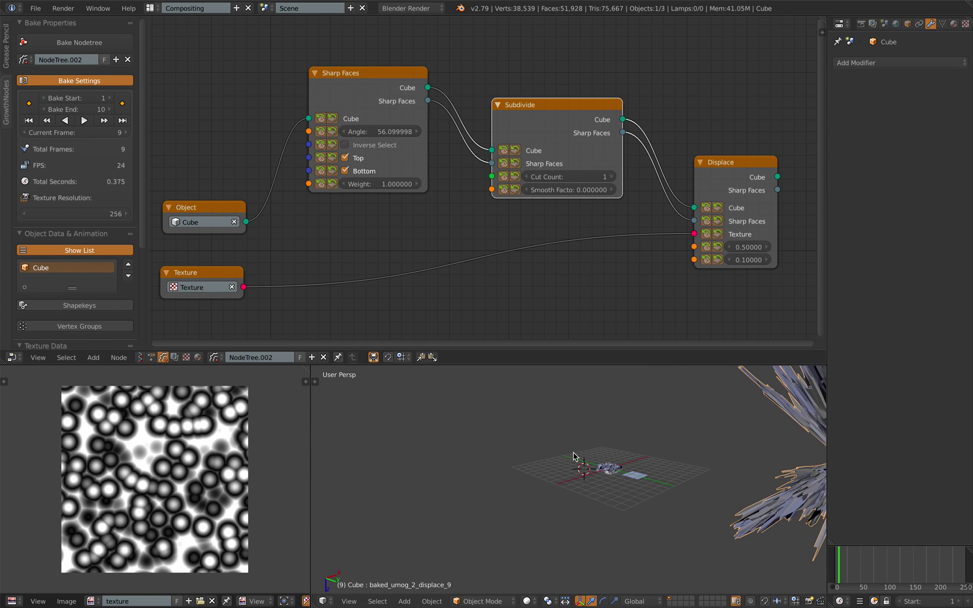
{"action": "left_click", "coordinate": [468, 466]}
{"action": "middle_click_drag", "start_coordinate": [468, 466], "coordinate": [473, 517]}
{"action": "scroll", "coordinate": [519, 448], "scroll_direction": "up", "scroll_amount": 1}
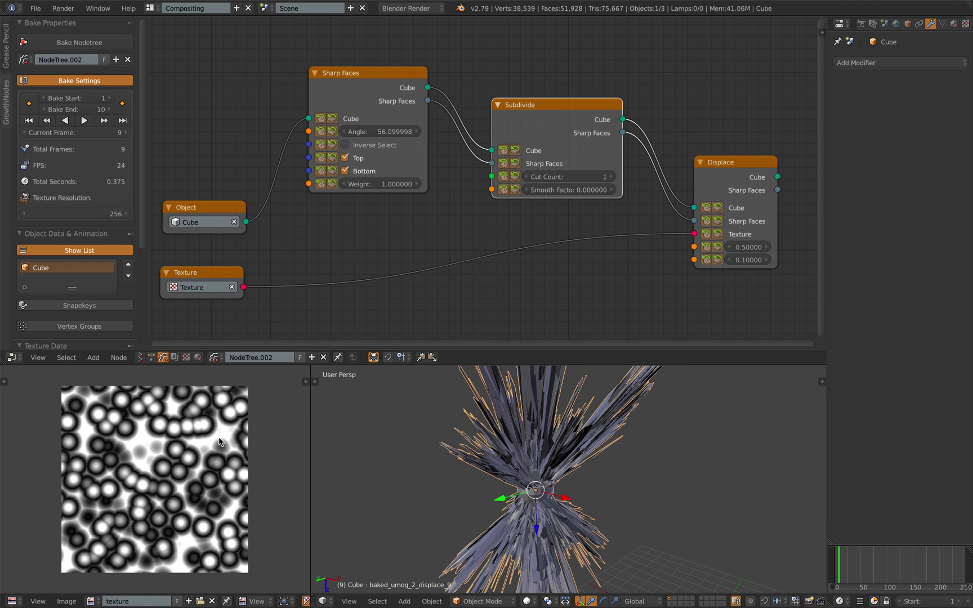
{"action": "middle_click_drag", "start_coordinate": [620, 524], "coordinate": [597, 527]}
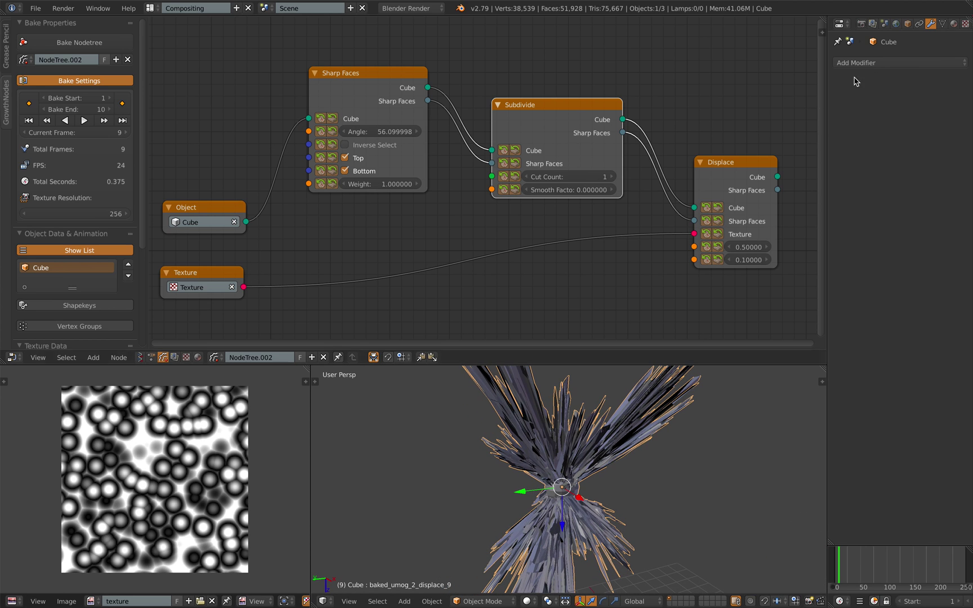
Step: Shift the Sharp Faces and Subdivide nodes slightly up and to the left in the node tree
{"action": "left_click_drag", "start_coordinate": [352, 75], "coordinate": [342, 64]}
{"action": "left_click_drag", "start_coordinate": [558, 117], "coordinate": [525, 92]}
Step: Turn off Relative for the cube's shape keys and set their Evaluation Time to about 109.4
{"action": "left_click", "coordinate": [941, 24]}
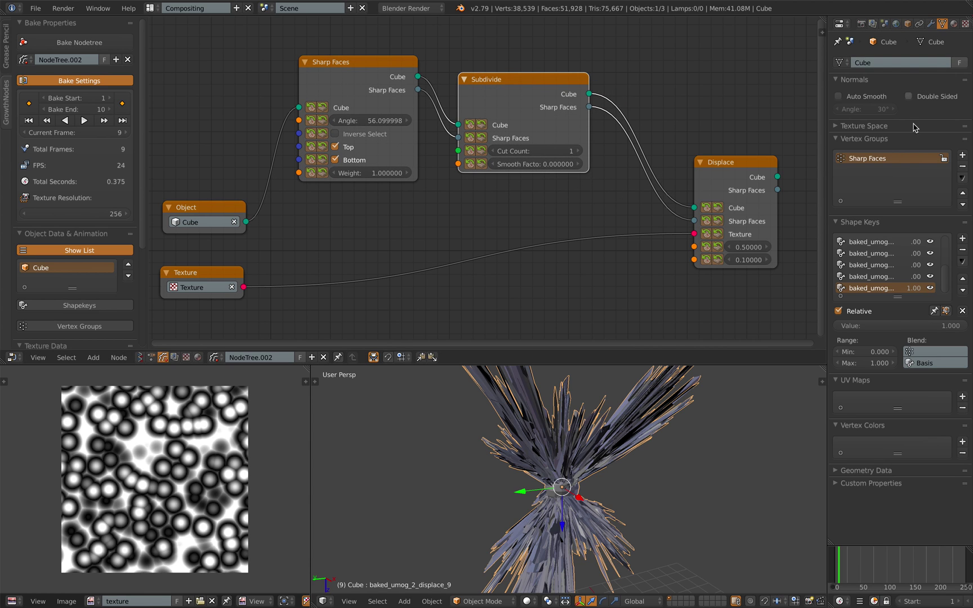
{"action": "left_click", "coordinate": [859, 315]}
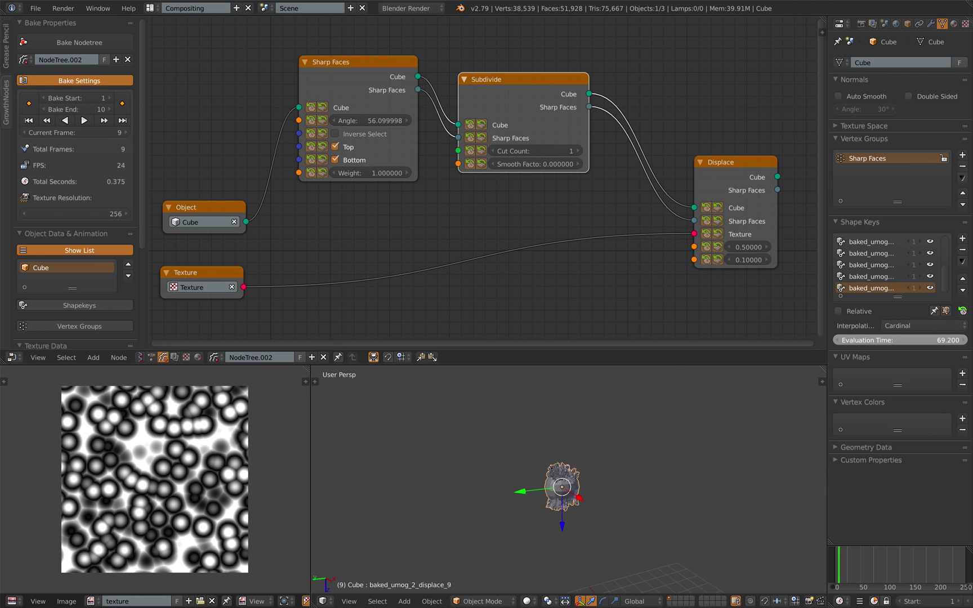
{"action": "left_click_drag", "start_coordinate": [899, 340], "coordinate": [930, 340]}
{"action": "scroll", "coordinate": [655, 500], "scroll_direction": "up", "scroll_amount": 4}
{"action": "middle_click_drag", "start_coordinate": [654, 453], "coordinate": [643, 438], "text": "shift"}
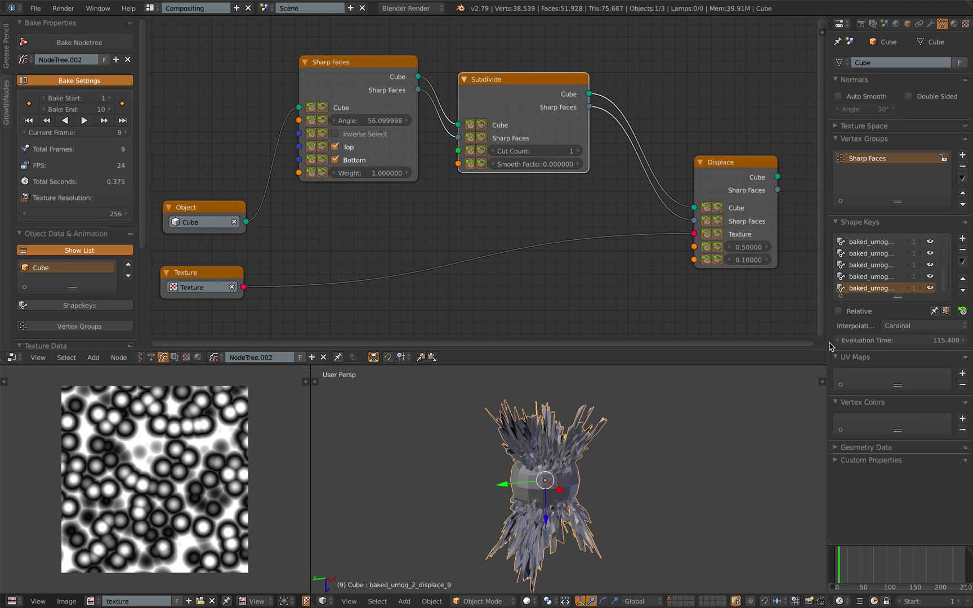
{"action": "left_click_drag", "start_coordinate": [900, 340], "coordinate": [931, 340]}
{"action": "middle_click_drag", "start_coordinate": [721, 413], "coordinate": [569, 434]}
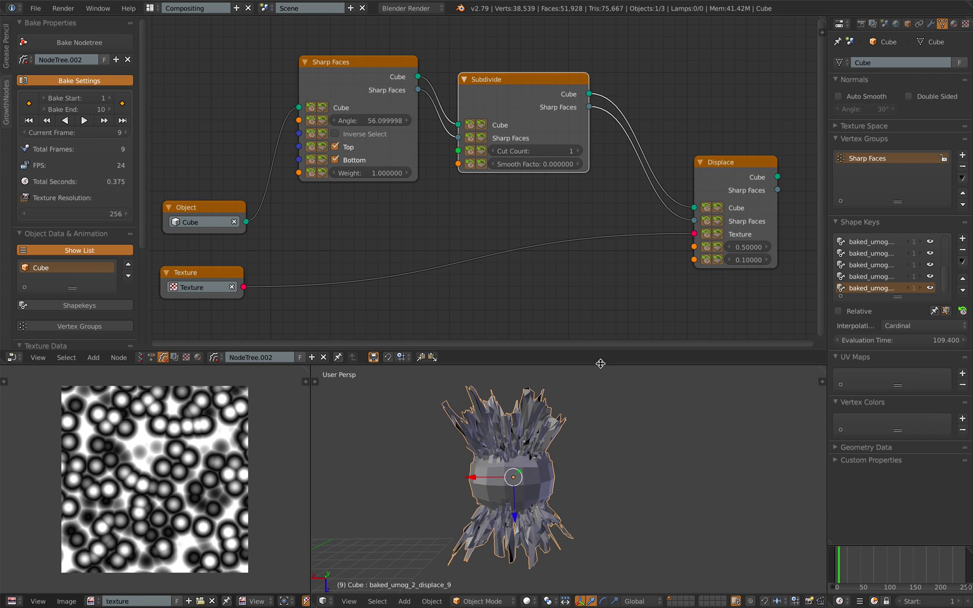
Step: Enlarge the 3D view, duplicate the displaced cube beside the original, and save the file
{"action": "left_click_drag", "start_coordinate": [606, 363], "coordinate": [606, 324]}
{"action": "key", "text": "shift+d"}
{"action": "left_click", "coordinate": [654, 435]}
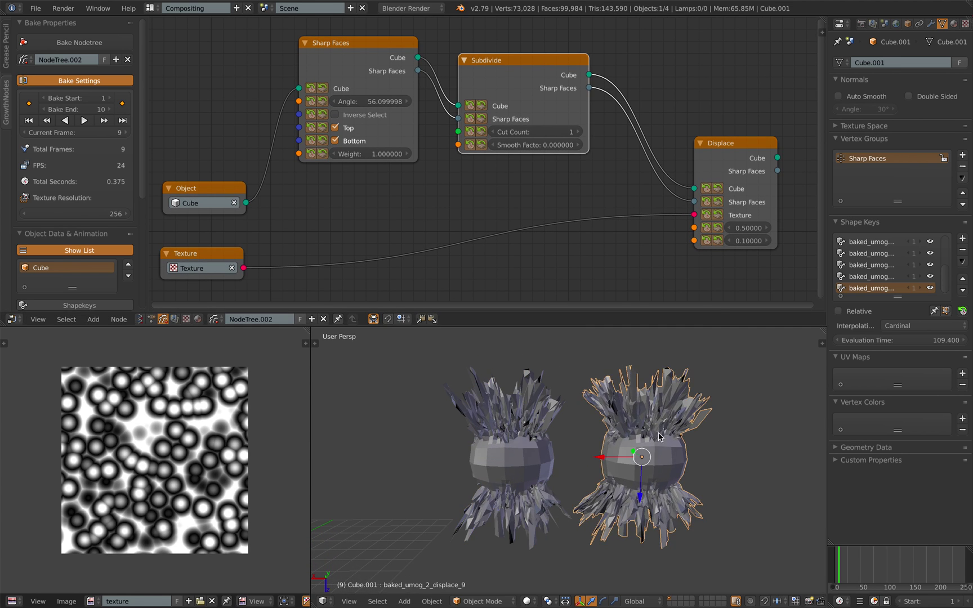
{"action": "middle_click_drag", "start_coordinate": [620, 439], "coordinate": [571, 448], "text": "shift"}
{"action": "key", "text": "ctrl+s"}
Step: Add a Corrective Smooth modifier to the copy with Only Smooth enabled, Factor 0.3 and vertex group Sharp Faces, and widen the properties editor
{"action": "left_click", "coordinate": [929, 24]}
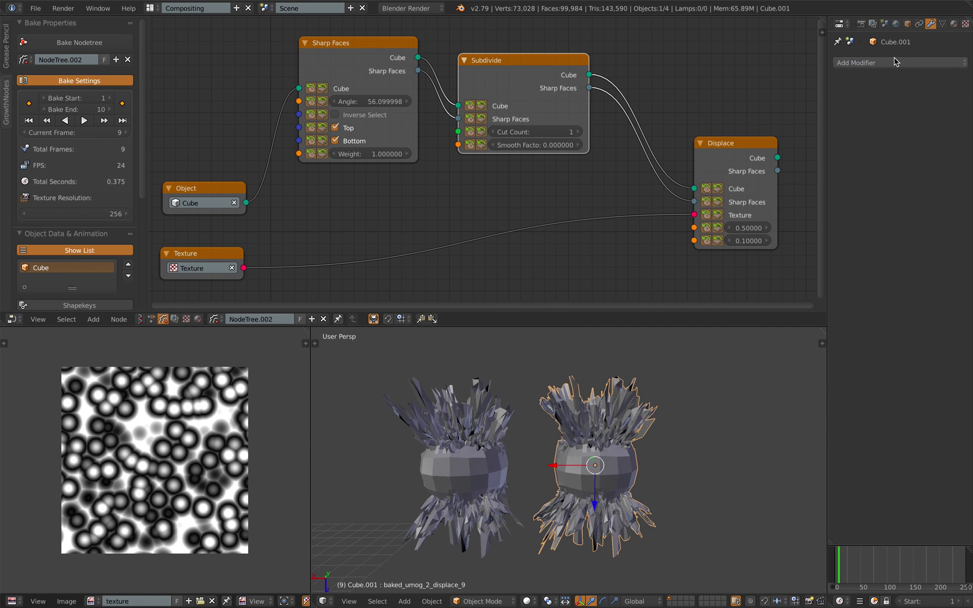
{"action": "left_click", "coordinate": [894, 65]}
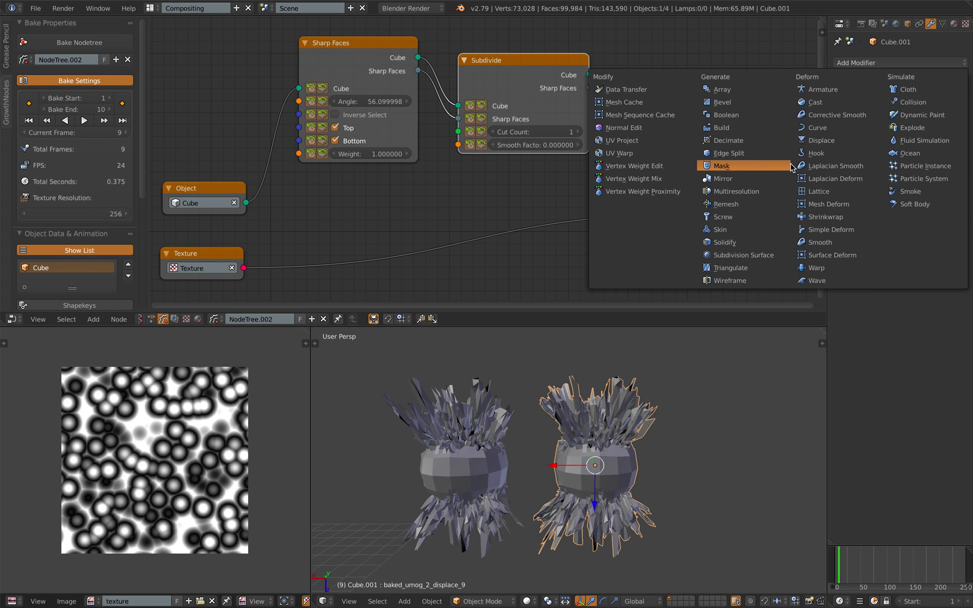
{"action": "left_click", "coordinate": [826, 141]}
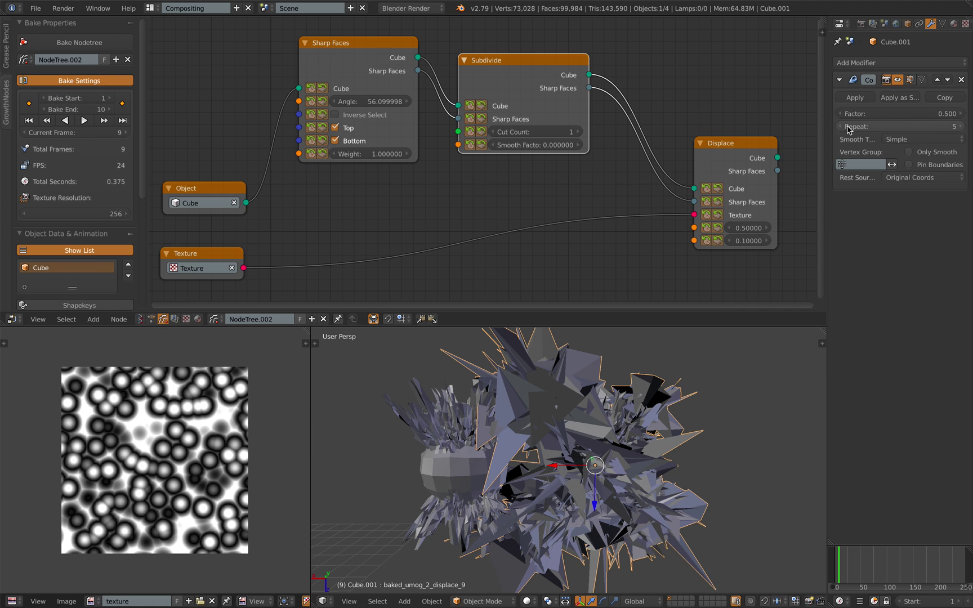
{"action": "left_click", "coordinate": [922, 151]}
{"action": "left_click_drag", "start_coordinate": [901, 115], "coordinate": [878, 113]}
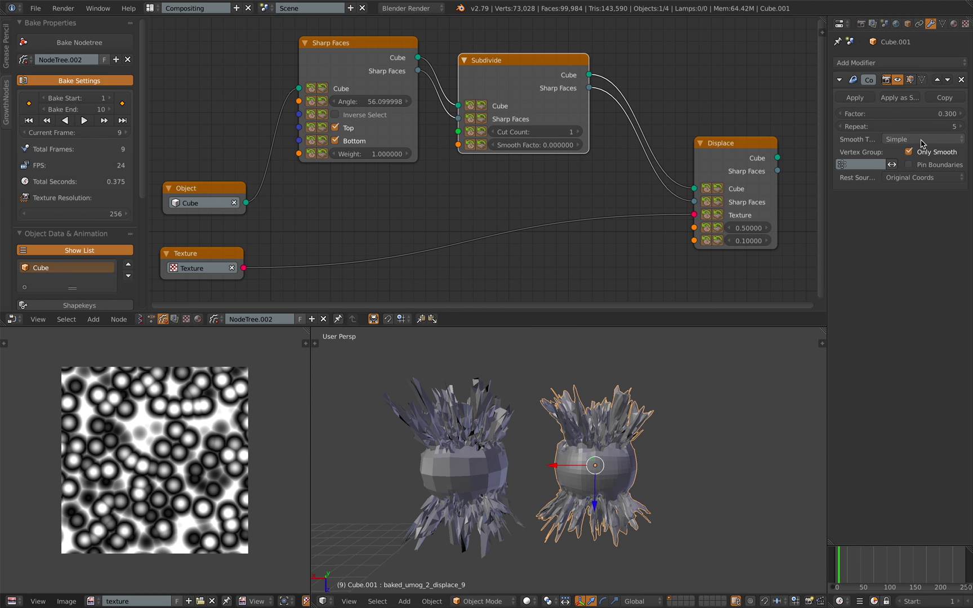
{"action": "left_click", "coordinate": [860, 164]}
{"action": "left_click", "coordinate": [865, 176]}
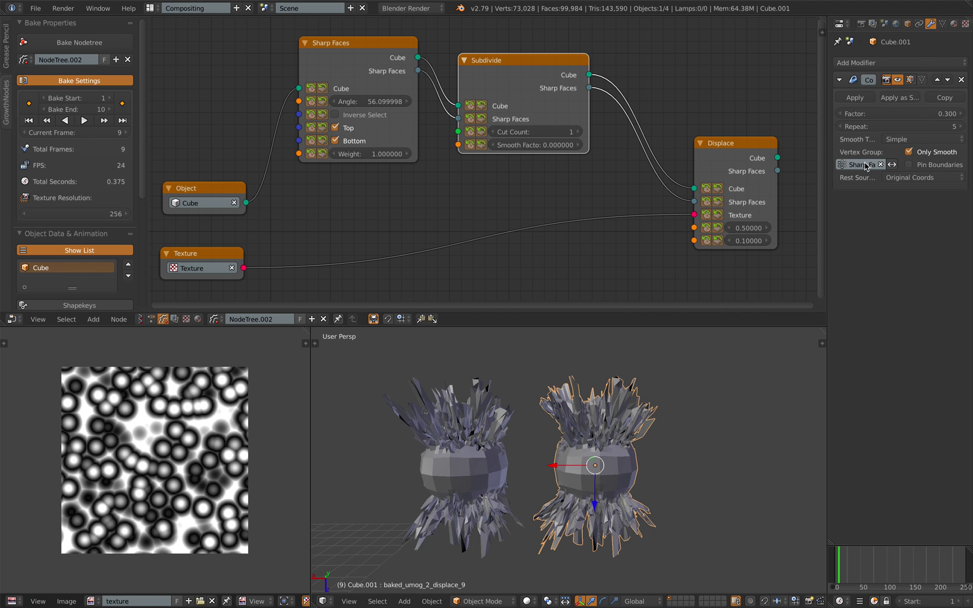
{"action": "left_click_drag", "start_coordinate": [827, 153], "coordinate": [719, 154]}
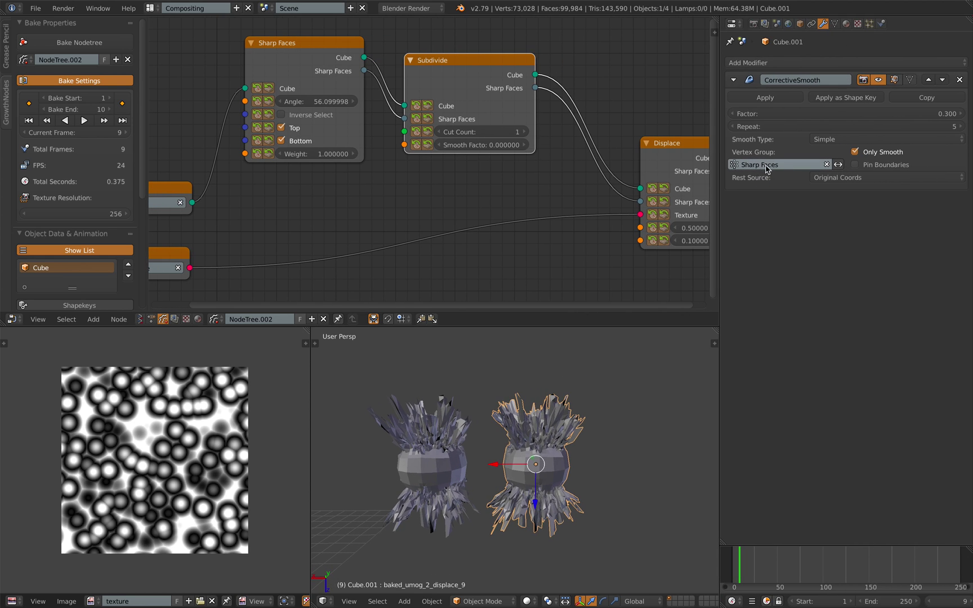
Step: Examine the copy's Sharp Faces weights in Weight Paint mode and return to Object Mode
{"action": "scroll", "coordinate": [604, 457], "scroll_direction": "up", "scroll_amount": 3}
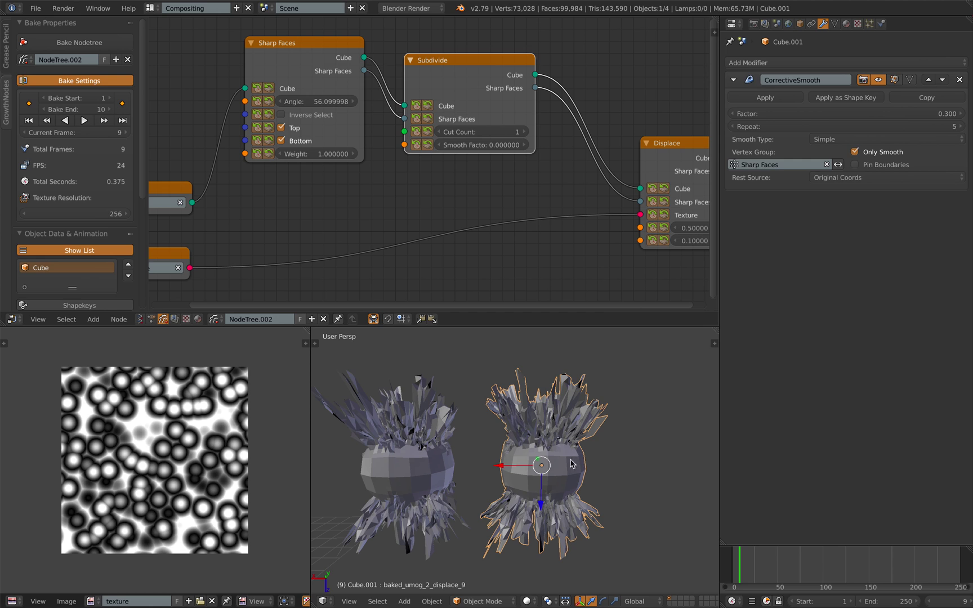
{"action": "left_click", "coordinate": [465, 601]}
{"action": "left_click", "coordinate": [478, 530]}
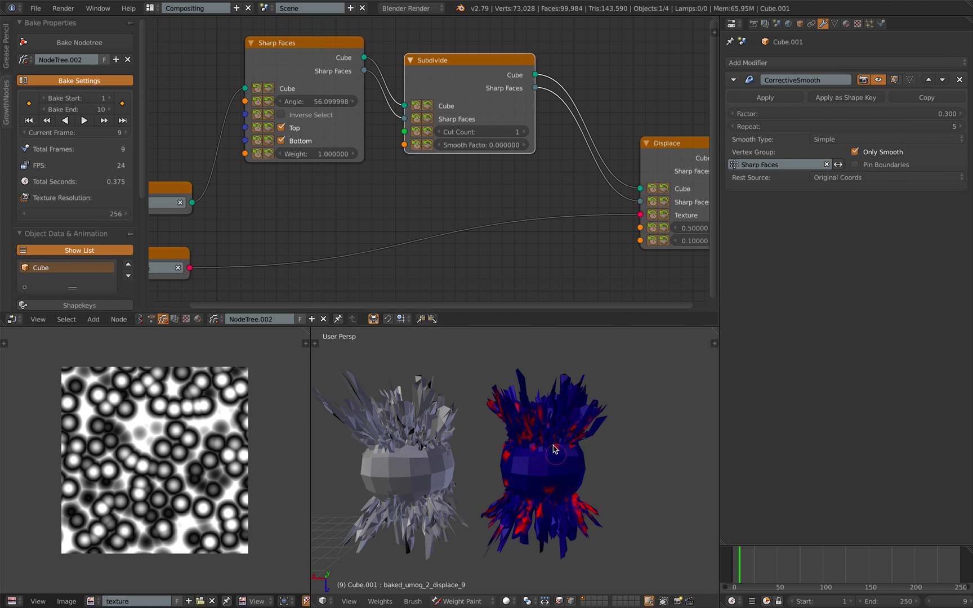
{"action": "left_click", "coordinate": [459, 602]}
{"action": "left_click", "coordinate": [477, 589]}
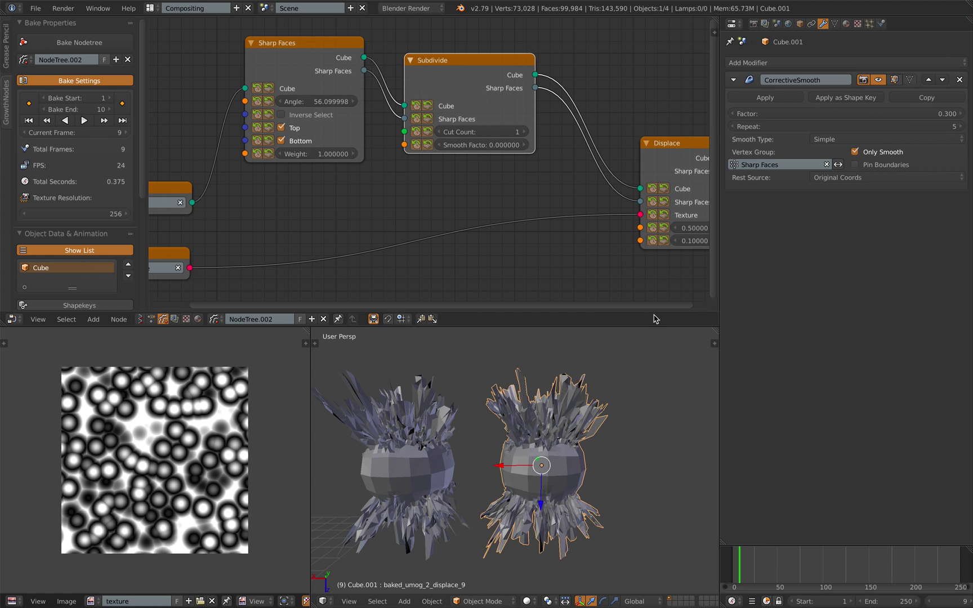
Step: Compare the Corrective Smooth result without Only Smooth, re-enable it, and set Factor to 0.61 and Repeat to 7
{"action": "left_click", "coordinate": [865, 152]}
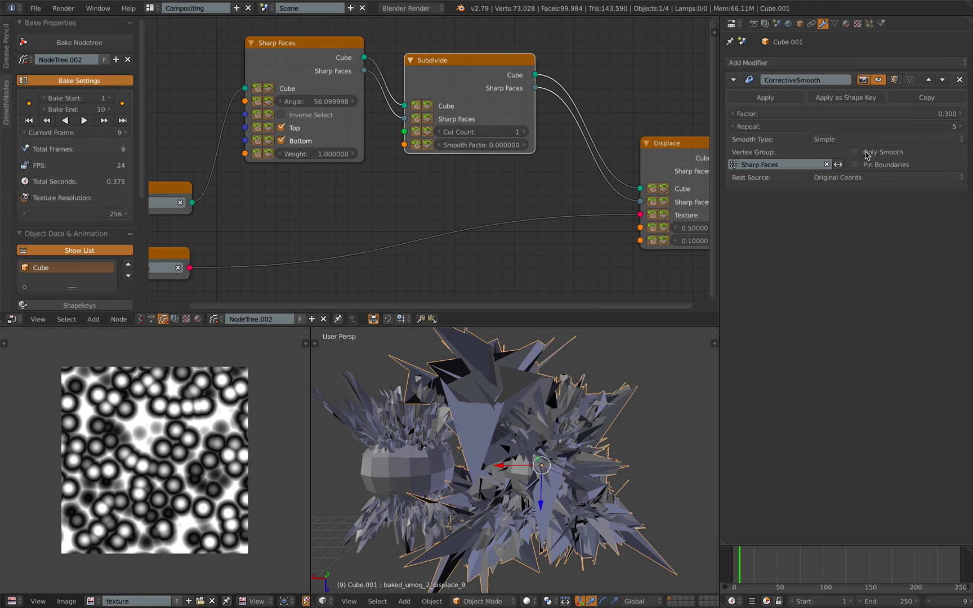
{"action": "left_click", "coordinate": [866, 152]}
{"action": "left_click_drag", "start_coordinate": [830, 116], "coordinate": [867, 115]}
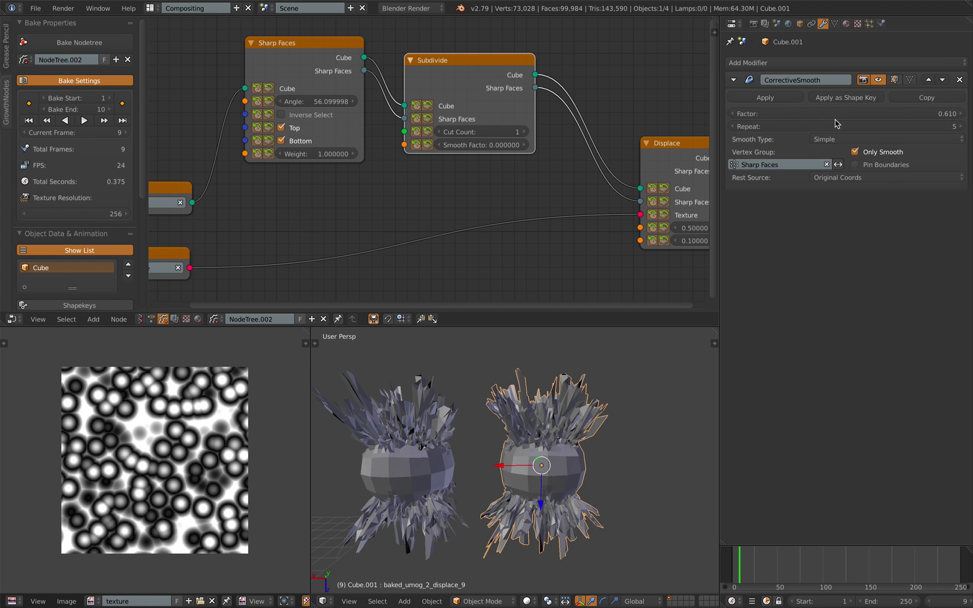
{"action": "left_click", "coordinate": [958, 129]}
{"action": "left_click", "coordinate": [957, 129]}
Step: Add a Smooth modifier to the copied cube, keeping its Factor at 0.5
{"action": "left_click", "coordinate": [826, 64]}
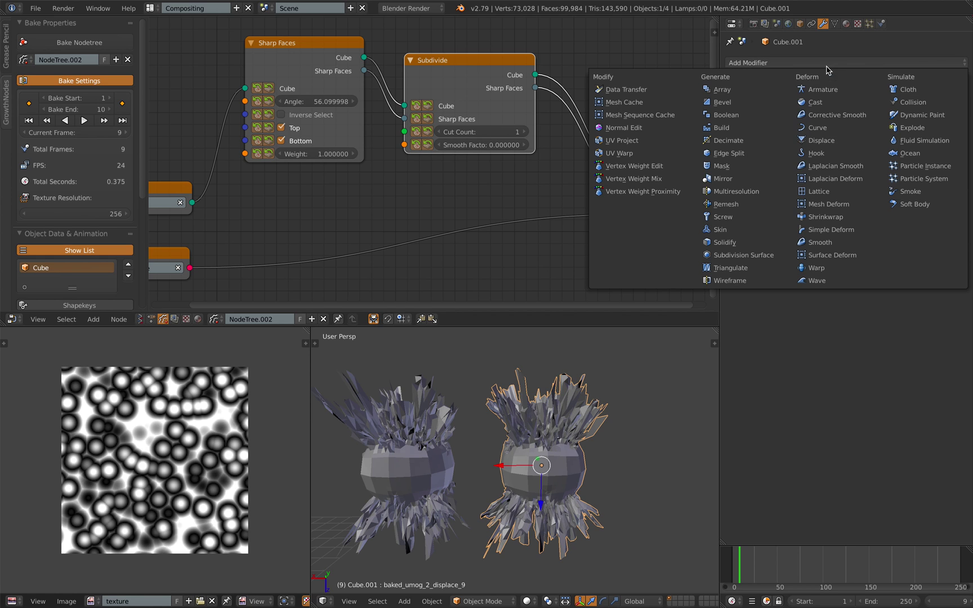
{"action": "left_click", "coordinate": [830, 242]}
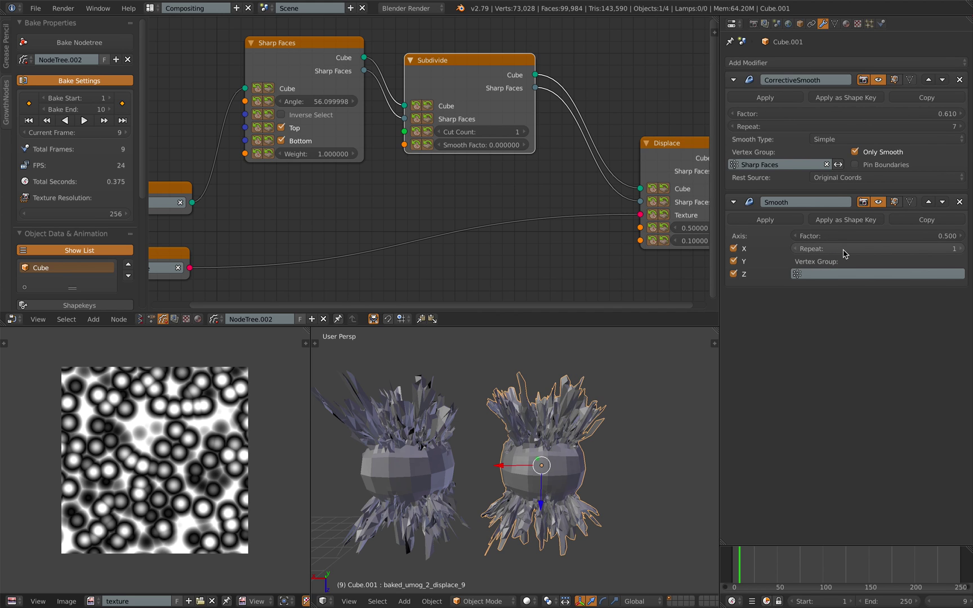
{"action": "mouse_move", "coordinate": [845, 236]}
{"action": "left_mouse_down"}
{"action": "mouse_move", "coordinate": [901, 236]}
{"action": "mouse_move", "coordinate": [845, 236]}
{"action": "left_mouse_up"}
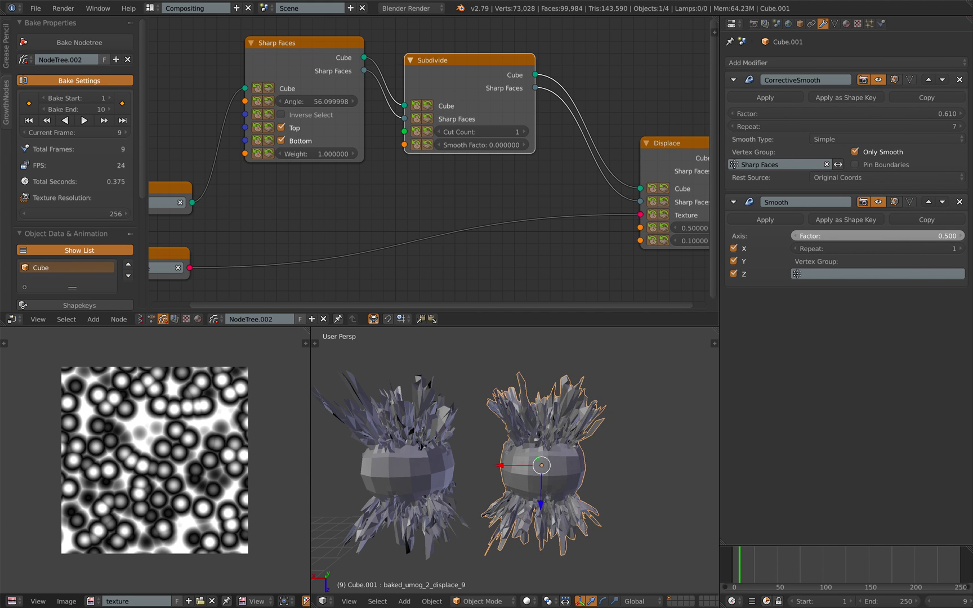
Step: Try a level 2 Subdivision Surface modifier on the copy and remove it
{"action": "middle_click_drag", "start_coordinate": [587, 419], "coordinate": [921, 309]}
{"action": "key", "text": "ctrl+2"}
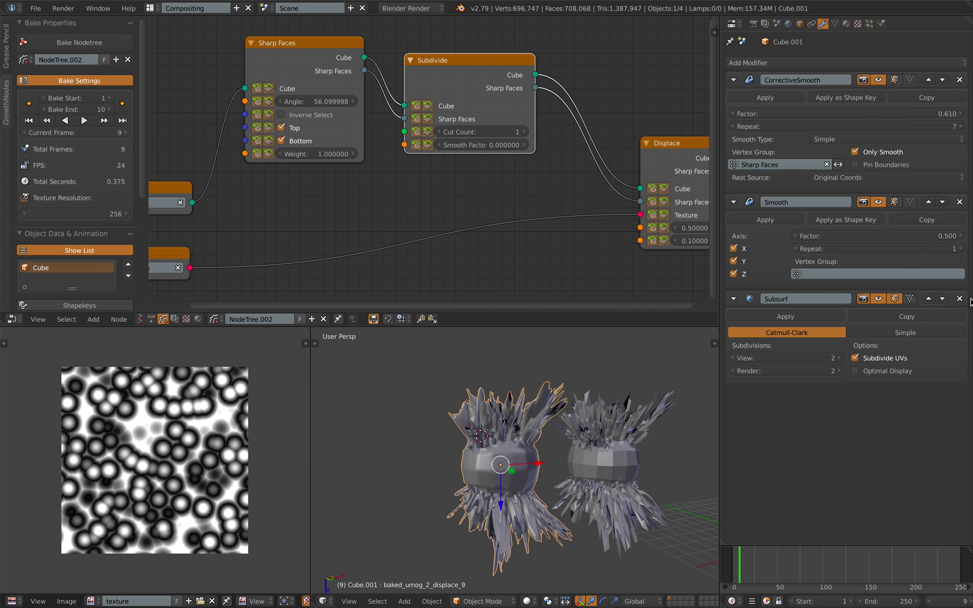
{"action": "left_click", "coordinate": [960, 298]}
Step: Select the original displaced cube, inspect its mesh in Edit Mode, and return to Object Mode
{"action": "middle_click_drag", "start_coordinate": [624, 414], "coordinate": [560, 444]}
{"action": "scroll", "coordinate": [551, 442], "scroll_direction": "down", "scroll_amount": 2}
{"action": "scroll", "coordinate": [483, 425], "scroll_direction": "up", "scroll_amount": 4}
{"action": "right_click", "coordinate": [499, 434]}
{"action": "scroll", "coordinate": [529, 442], "scroll_direction": "up", "scroll_amount": 3}
{"action": "key", "text": "Tab"}
{"action": "left_click", "coordinate": [569, 442]}
{"action": "scroll", "coordinate": [549, 442], "scroll_direction": "down", "scroll_amount": 3}
{"action": "key", "text": "Tab"}
{"action": "left_click", "coordinate": [487, 442]}
{"action": "middle_click_drag", "start_coordinate": [487, 442], "coordinate": [556, 447]}
{"action": "scroll", "coordinate": [557, 446], "scroll_direction": "down", "scroll_amount": 4}
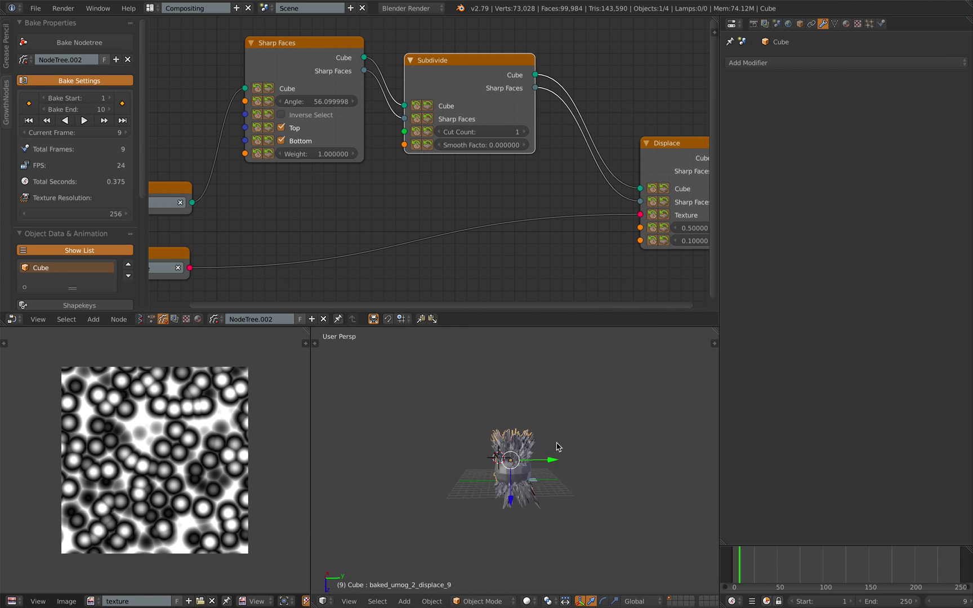
{"action": "scroll", "coordinate": [558, 446], "scroll_direction": "up", "scroll_amount": 5}
Step: Set the original cube's shape key Interpolation to Linear and its Evaluation Time to 46
{"action": "left_click", "coordinate": [834, 24]}
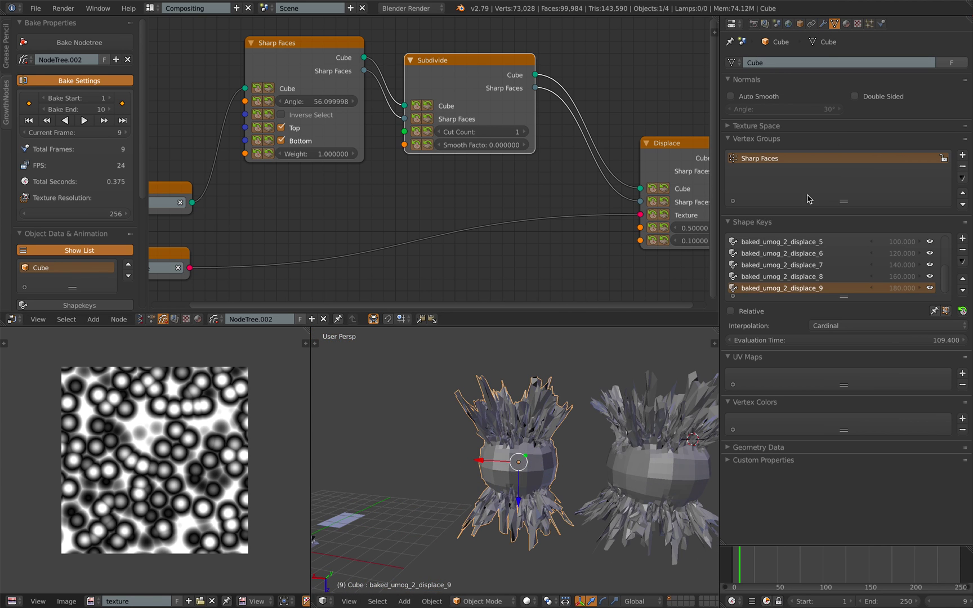
{"action": "left_click", "coordinate": [843, 327]}
{"action": "left_click", "coordinate": [827, 318]}
{"action": "left_click_drag", "start_coordinate": [828, 340], "coordinate": [783, 341]}
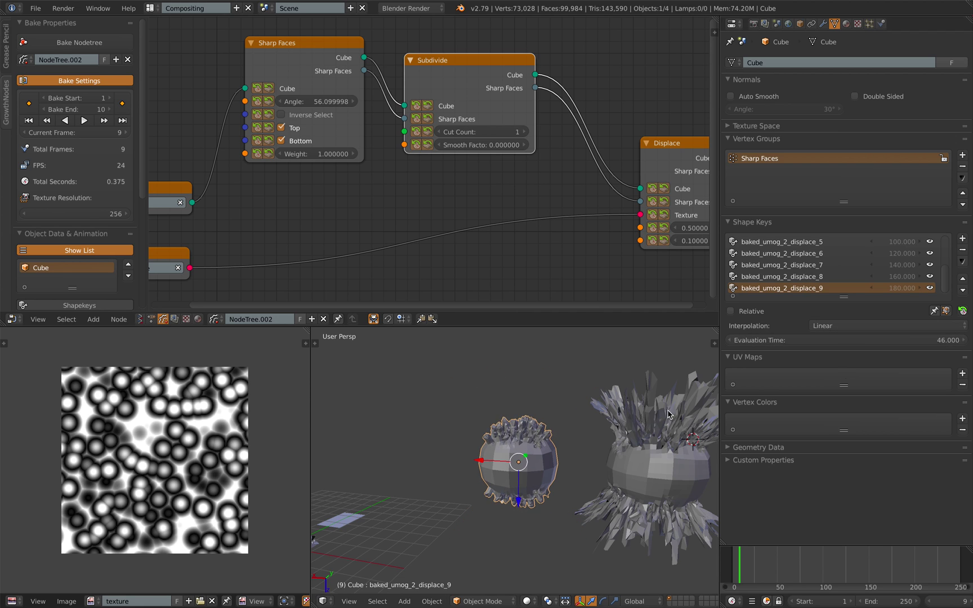
Step: View both displaced cubes side by side up close and save the file
{"action": "scroll", "coordinate": [554, 408], "scroll_direction": "up", "scroll_amount": 3}
{"action": "middle_click_drag", "start_coordinate": [698, 421], "coordinate": [568, 413], "text": "shift"}
{"action": "scroll", "coordinate": [555, 408], "scroll_direction": "down", "scroll_amount": 2}
{"action": "middle_click_drag", "start_coordinate": [476, 411], "coordinate": [510, 411]}
{"action": "key", "text": "ctrl+s"}
{"action": "left_click", "coordinate": [510, 411]}
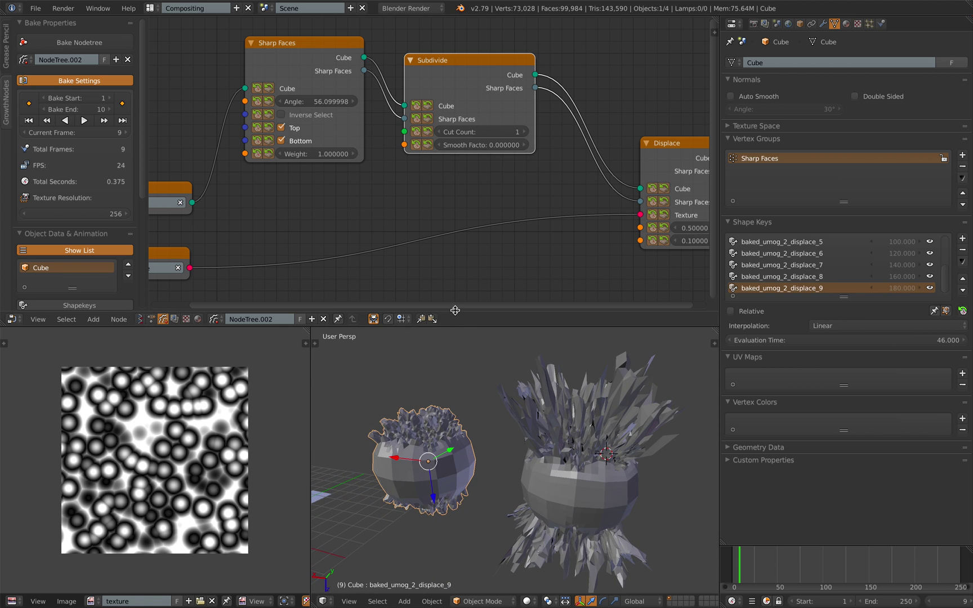
Step: Save the scene as sv_umog_002.blend on the Desktop and save over it
{"action": "left_click", "coordinate": [35, 9]}
{"action": "left_click", "coordinate": [61, 97]}
{"action": "left_click", "coordinate": [37, 10]}
{"action": "left_click", "coordinate": [70, 83]}
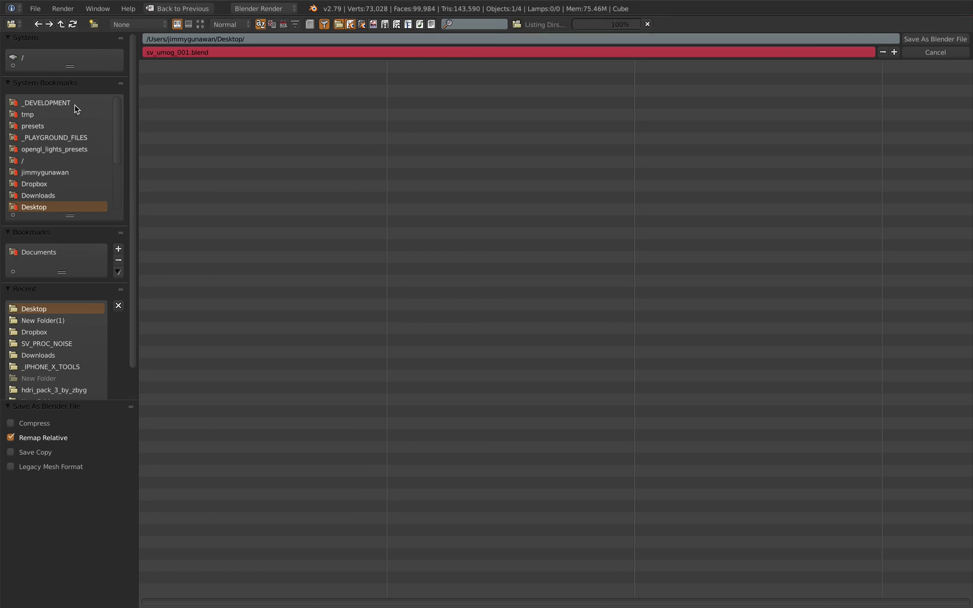
{"action": "left_click", "coordinate": [912, 41]}
{"action": "key", "text": "ctrl+s"}
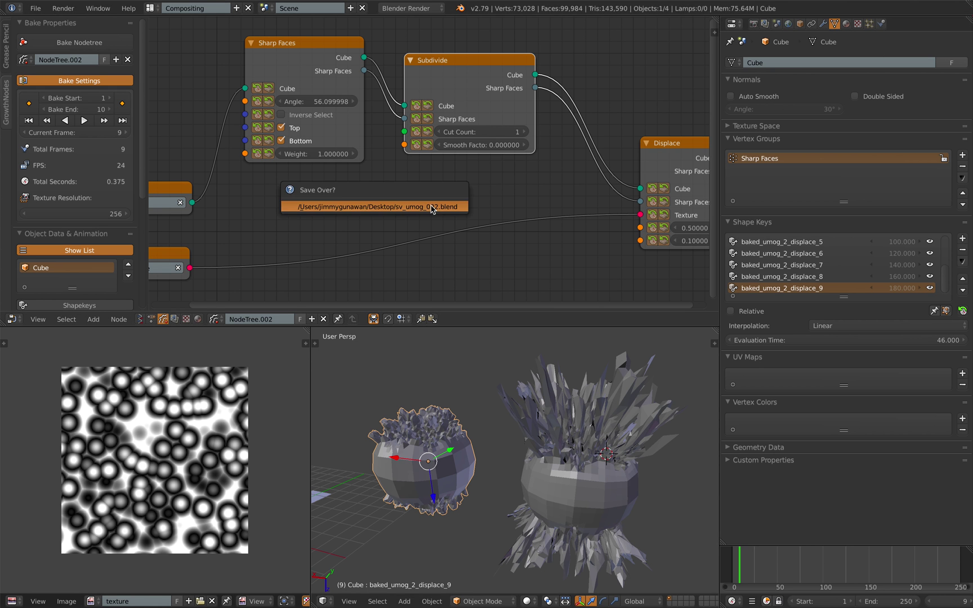
{"action": "left_click", "coordinate": [432, 207]}
Step: Switch the node editor to Sverchok nodes and load the existing NodeTree
{"action": "scroll", "coordinate": [405, 214], "scroll_direction": "down", "scroll_amount": 2}
{"action": "middle_click_drag", "start_coordinate": [366, 222], "coordinate": [423, 205]}
{"action": "left_click", "coordinate": [139, 318]}
{"action": "left_click", "coordinate": [215, 319]}
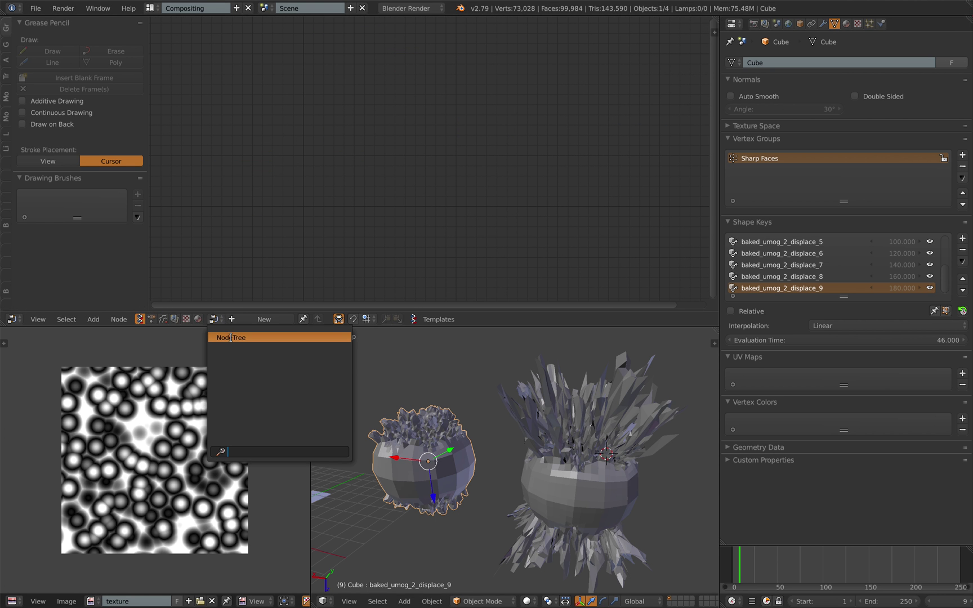
{"action": "left_click", "coordinate": [230, 335]}
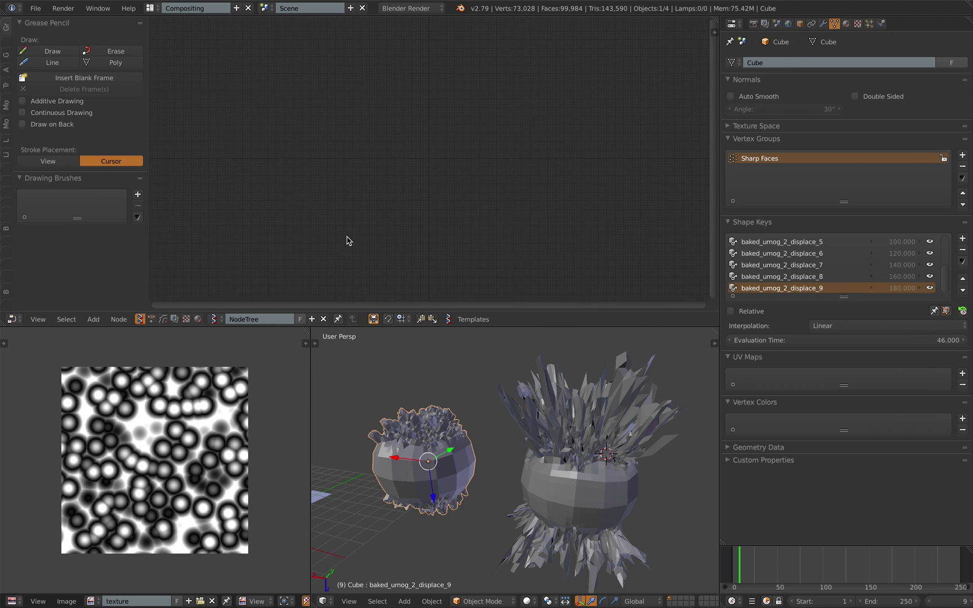
{"action": "left_click", "coordinate": [217, 319]}
{"action": "scroll", "coordinate": [372, 201], "scroll_direction": "up", "scroll_amount": 2}
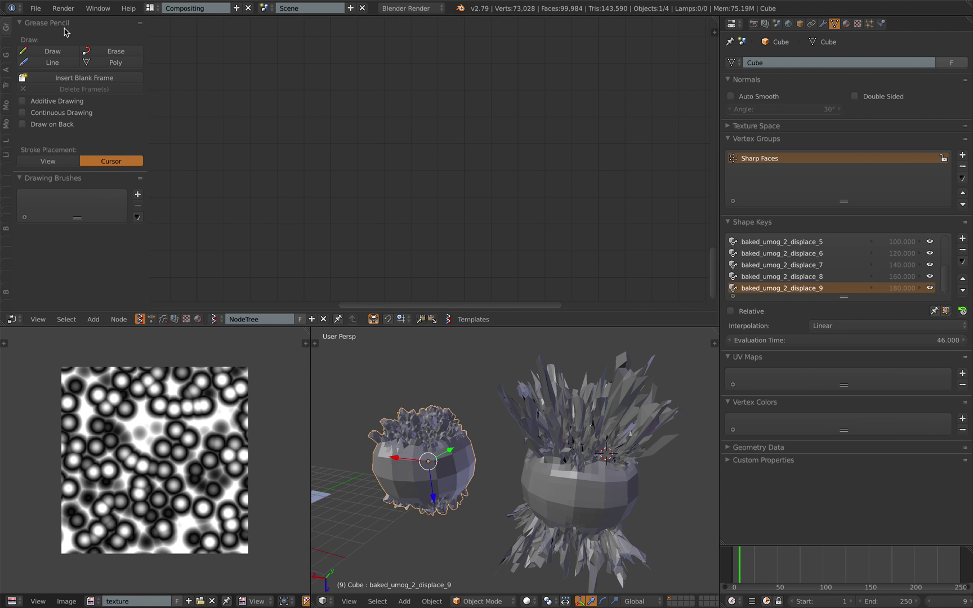
Step: Reopen the recent file and load the existing Sverchok NodeTree in the node editor
{"action": "left_click", "coordinate": [34, 8]}
{"action": "mouse_move", "coordinate": [76, 43]}
{"action": "left_click", "coordinate": [164, 57]}
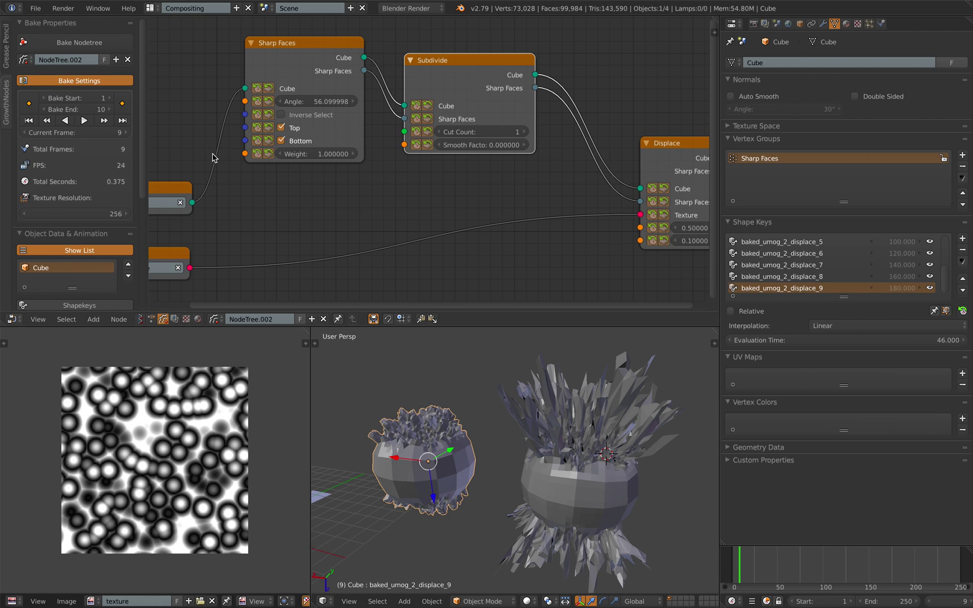
{"action": "left_click", "coordinate": [139, 319]}
{"action": "left_click", "coordinate": [217, 319]}
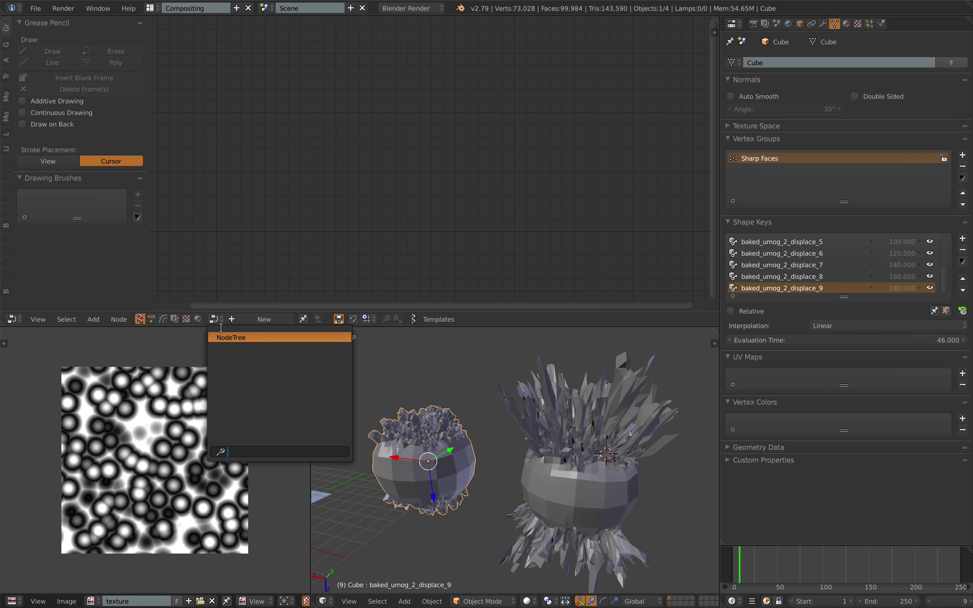
{"action": "left_click", "coordinate": [226, 338]}
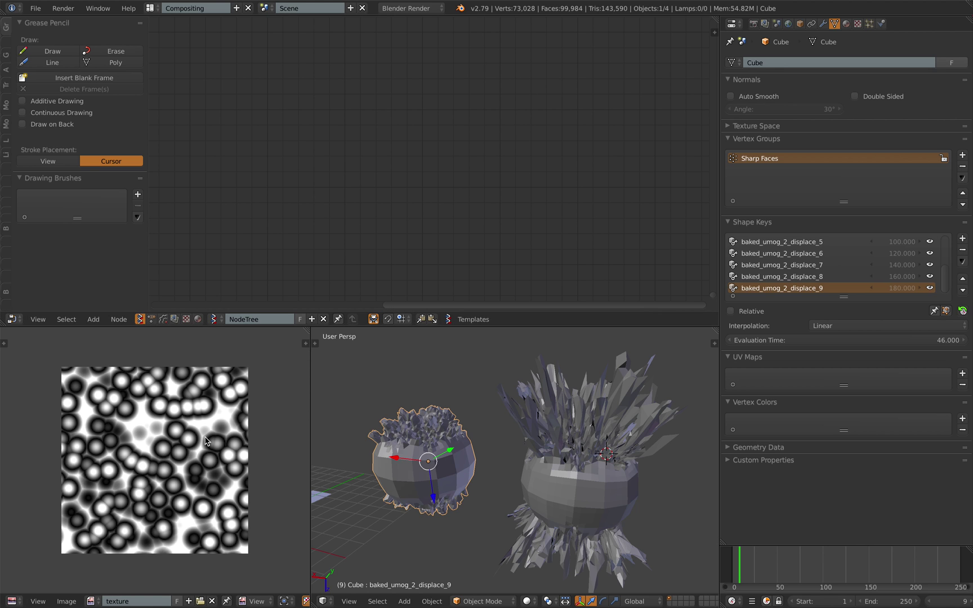
Step: Move the original displaced cube down near the flat plane on the grid
{"action": "middle_click_drag", "start_coordinate": [549, 454], "coordinate": [530, 455]}
{"action": "middle_click_drag", "start_coordinate": [476, 433], "coordinate": [527, 470]}
{"action": "scroll", "coordinate": [425, 450], "scroll_direction": "up", "scroll_amount": 1}
{"action": "scroll", "coordinate": [425, 451], "scroll_direction": "down", "scroll_amount": 2}
{"action": "middle_click_drag", "start_coordinate": [426, 451], "coordinate": [448, 428]}
{"action": "right_click", "coordinate": [507, 477]}
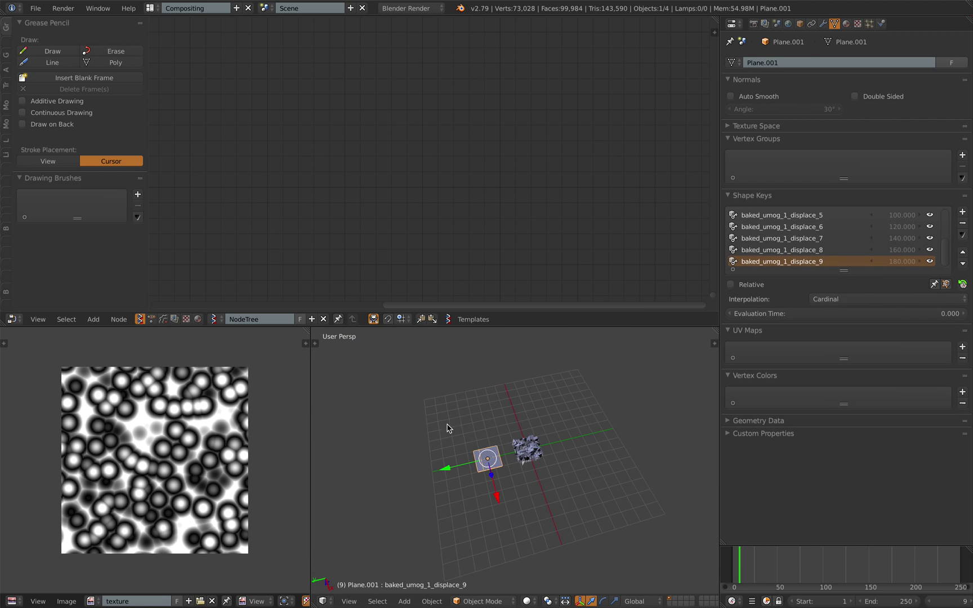
{"action": "scroll", "coordinate": [484, 386], "scroll_direction": "down", "scroll_amount": 3}
{"action": "middle_click_drag", "start_coordinate": [491, 387], "coordinate": [494, 417], "text": "shift"}
{"action": "right_click", "coordinate": [498, 397]}
{"action": "key", "text": "g"}
{"action": "left_click", "coordinate": [478, 490]}
Step: Move the Cube.001 copy down beside the other objects on the grid and reselect the original displaced cube
{"action": "right_click", "coordinate": [491, 371]}
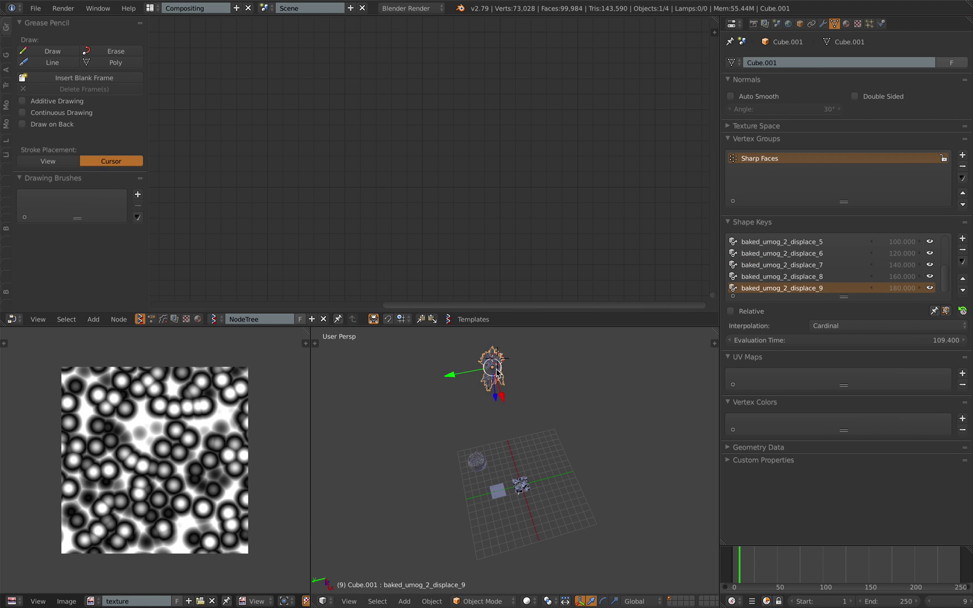
{"action": "key", "text": "g"}
{"action": "left_click", "coordinate": [504, 475]}
{"action": "middle_click_drag", "start_coordinate": [504, 475], "coordinate": [472, 459]}
{"action": "key", "text": "g"}
{"action": "left_click", "coordinate": [492, 449]}
{"action": "right_click", "coordinate": [491, 449]}
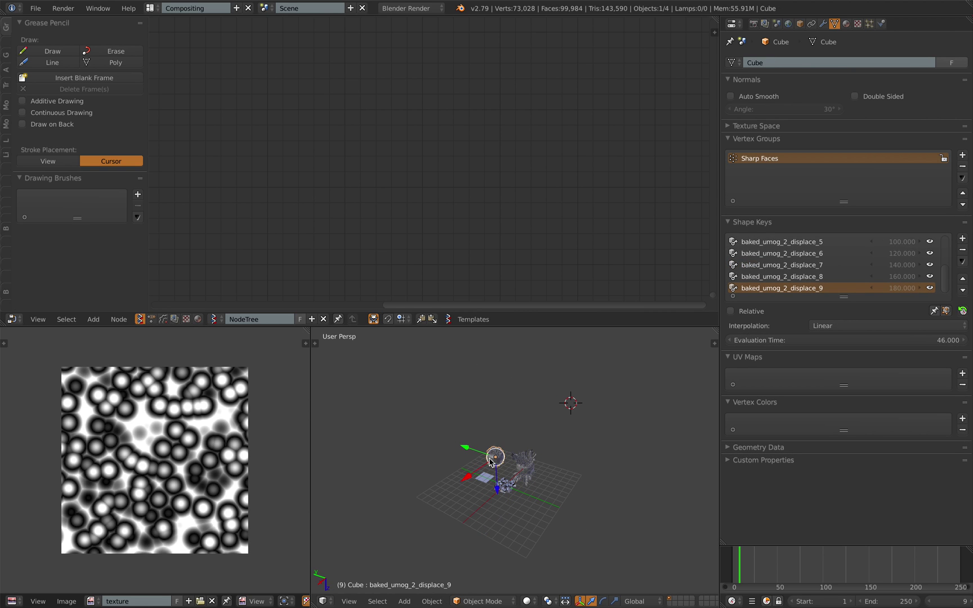
{"action": "scroll", "coordinate": [492, 449], "scroll_direction": "up", "scroll_amount": 3}
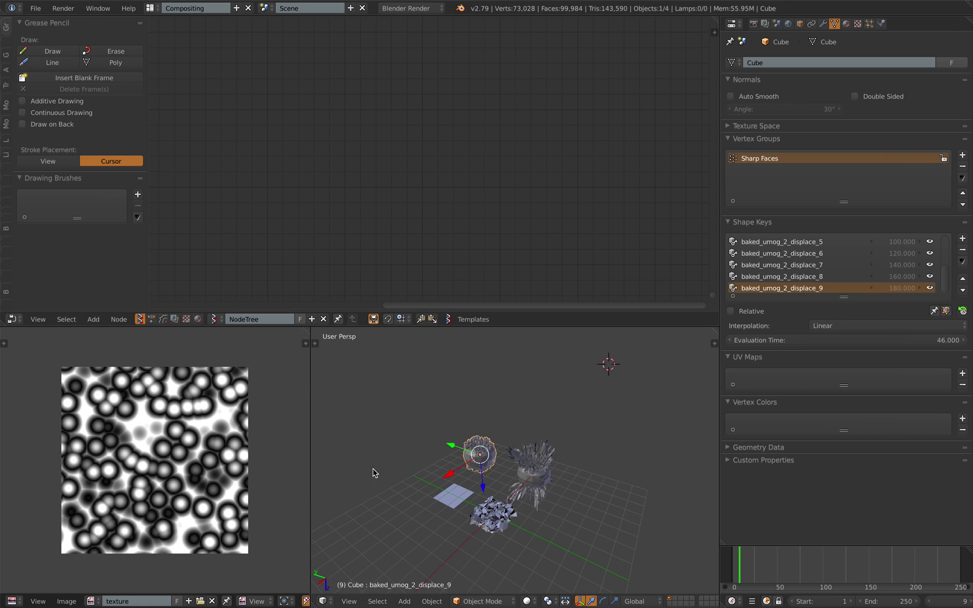
{"action": "scroll", "coordinate": [405, 467], "scroll_direction": "up", "scroll_amount": 4}
{"action": "middle_click_drag", "start_coordinate": [428, 464], "coordinate": [428, 421], "text": "shift"}
Step: Save the scene as a new version named sv_umog_003.blend on the Desktop
{"action": "left_click", "coordinate": [35, 8]}
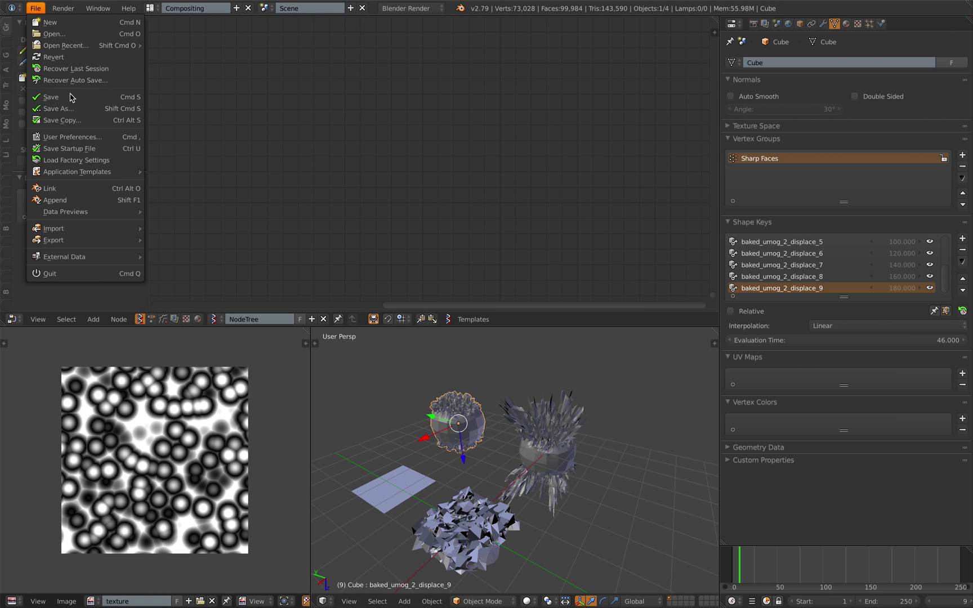
{"action": "left_click", "coordinate": [71, 108]}
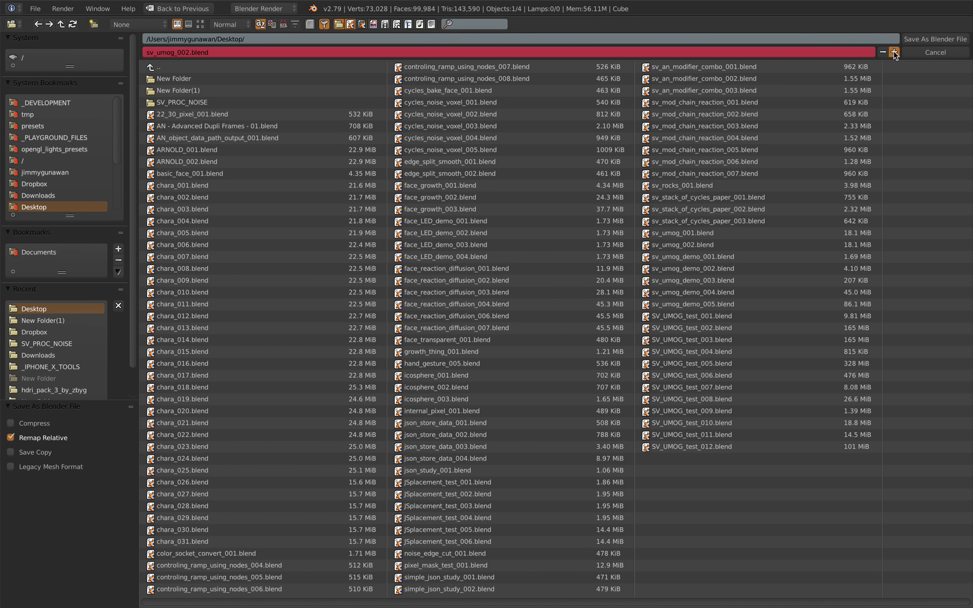
{"action": "left_click", "coordinate": [935, 39]}
{"action": "left_click", "coordinate": [315, 197]}
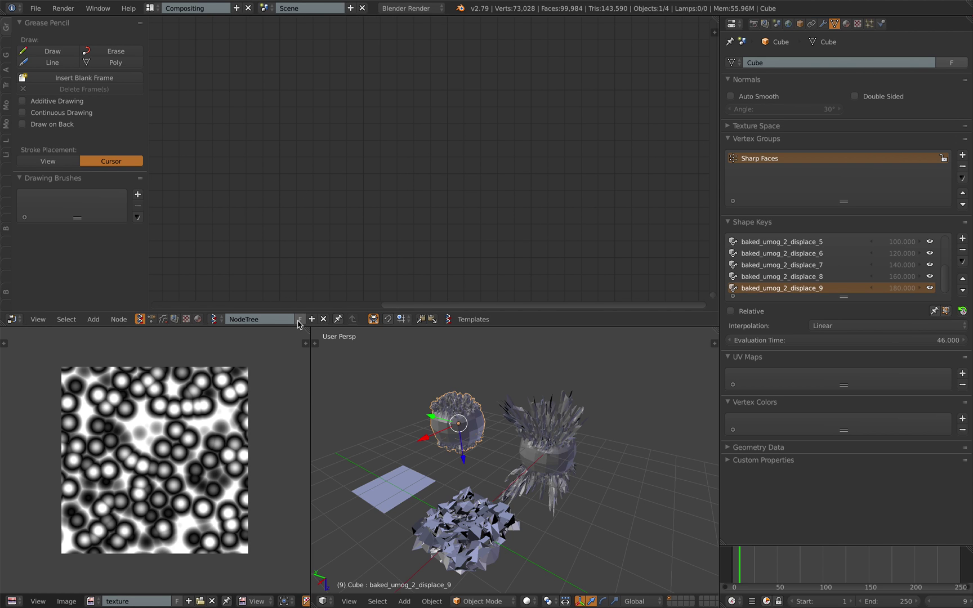
Step: Add a Vector Turbulence node to the Sverchok tree and widen the node editor area
{"action": "key", "text": "shift+a"}
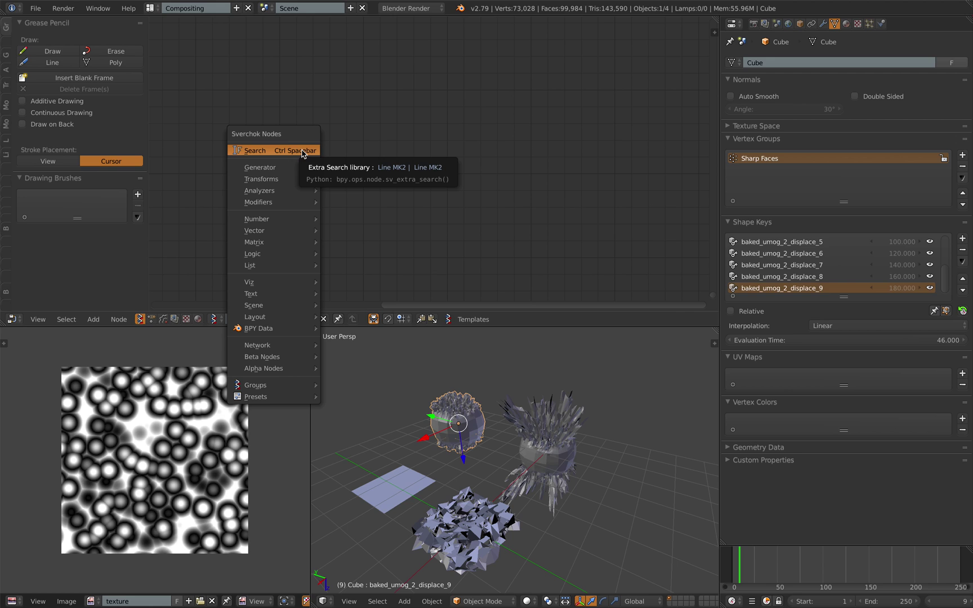
{"action": "left_click", "coordinate": [302, 150]}
{"action": "type", "text": "textj"}
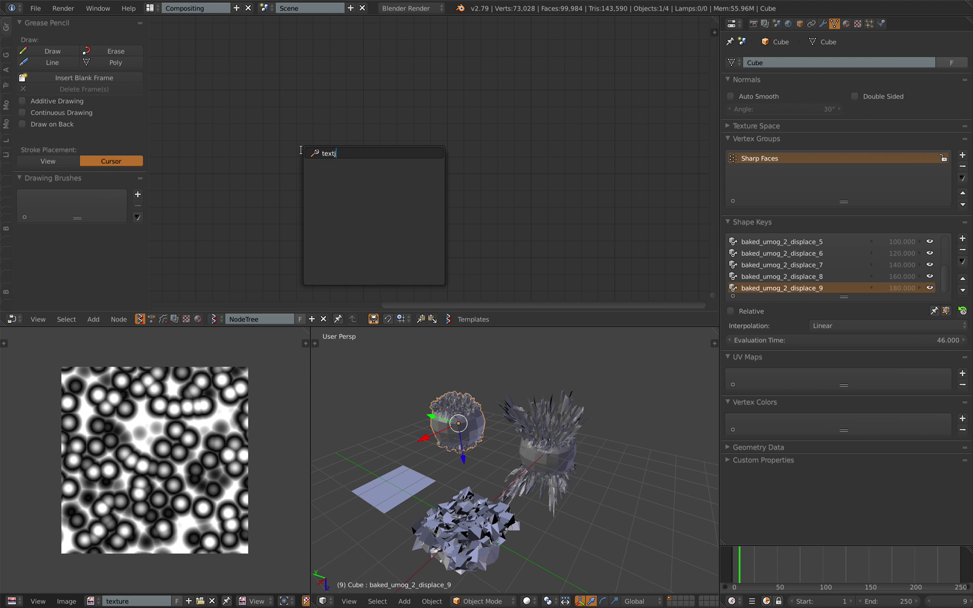
{"action": "type", "text": "uturb"}
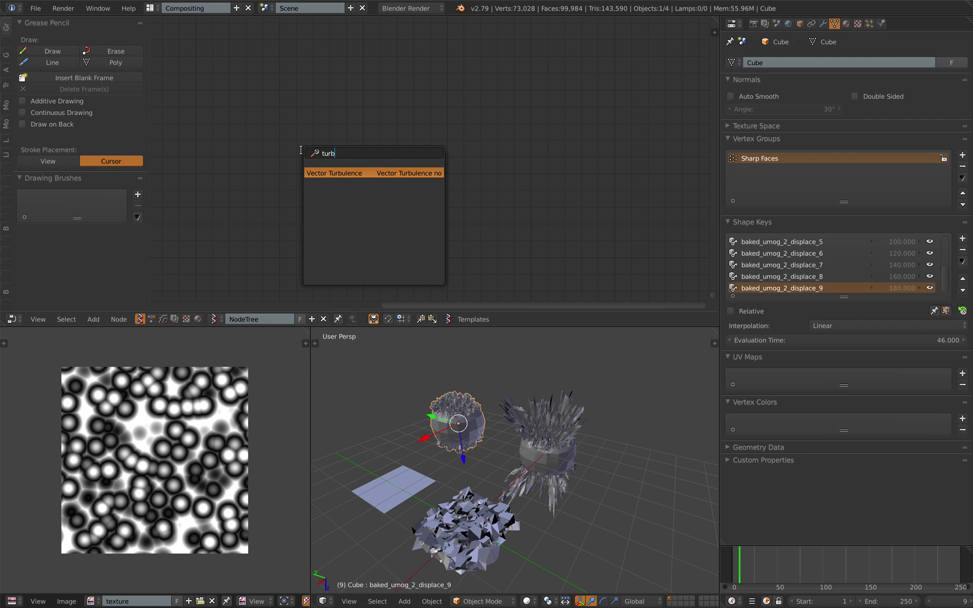
{"action": "key", "text": "Return"}
{"action": "left_click", "coordinate": [323, 107]}
{"action": "scroll", "coordinate": [356, 130], "scroll_direction": "down", "scroll_amount": 1}
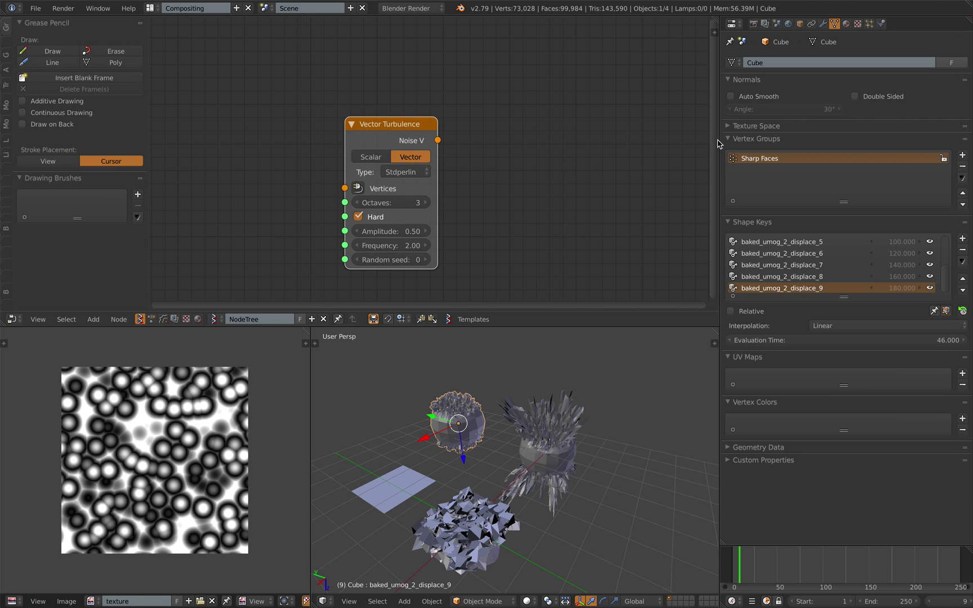
{"action": "left_click_drag", "start_coordinate": [720, 142], "coordinate": [780, 143]}
{"action": "scroll", "coordinate": [416, 141], "scroll_direction": "down", "scroll_amount": 1}
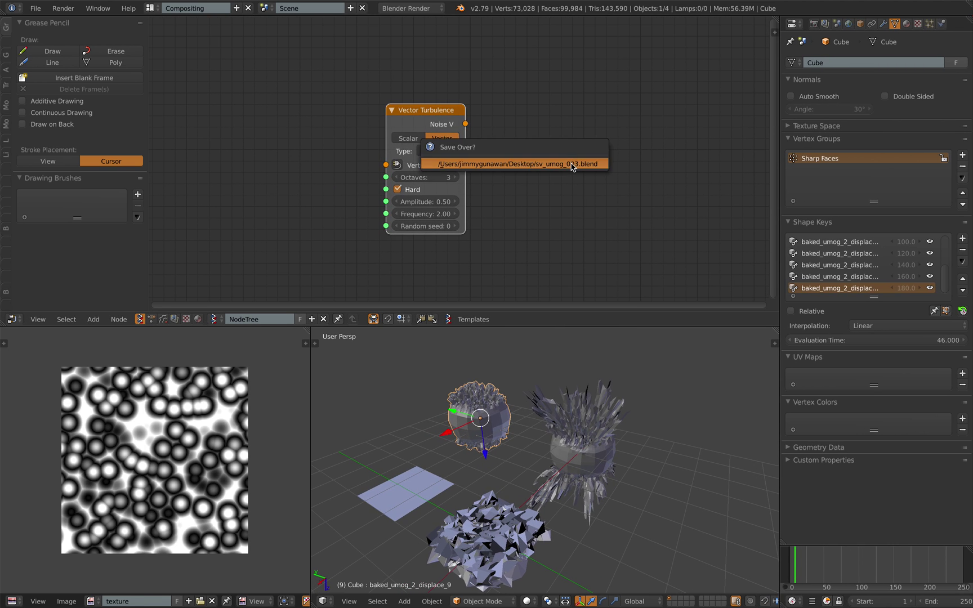
Step: Add a Plane MK2 node set to ZX, Center and Normalize, and link its Vertices output to Vector Turbulence's Vertices input
{"action": "key", "text": "shift+a"}
{"action": "left_click", "coordinate": [566, 137]}
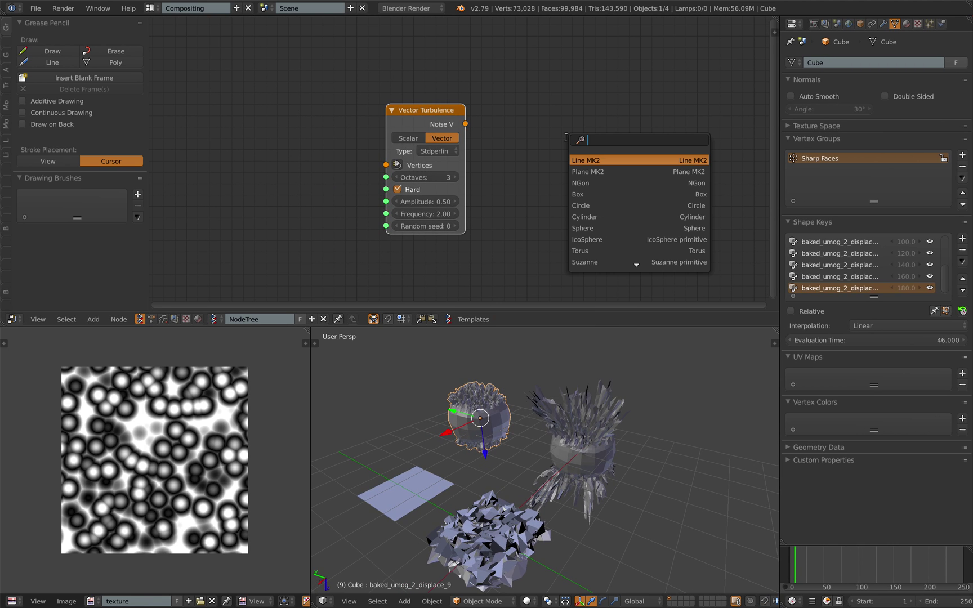
{"action": "type", "text": "plane"}
{"action": "key", "text": "Return"}
{"action": "left_click", "coordinate": [240, 118]}
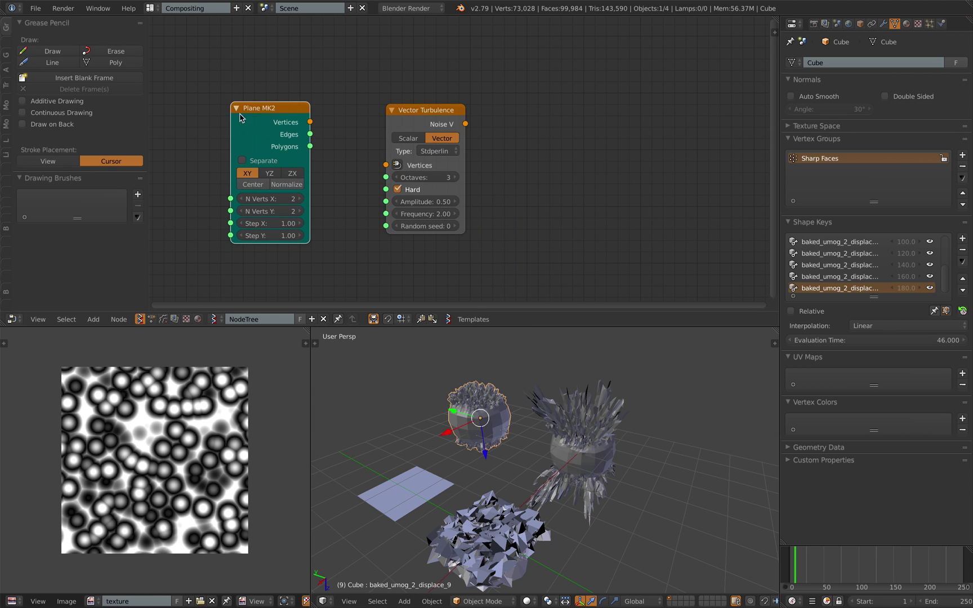
{"action": "left_click", "coordinate": [265, 185]}
{"action": "left_click_drag", "start_coordinate": [310, 121], "coordinate": [386, 165]}
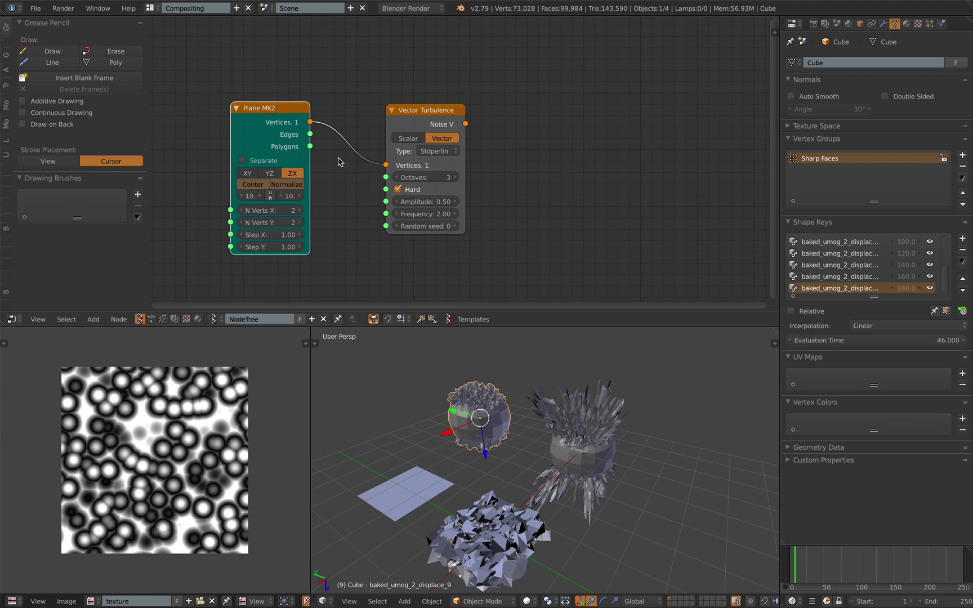
Step: Move the Vector Turbulence node slightly higher beside Plane MK2 and save the file
{"action": "left_click_drag", "start_coordinate": [436, 119], "coordinate": [418, 103]}
{"action": "key", "text": "ctrl+s"}
{"action": "left_click", "coordinate": [413, 97]}
{"action": "middle_click_drag", "start_coordinate": [494, 109], "coordinate": [479, 103]}
{"action": "key", "text": "shift+a"}
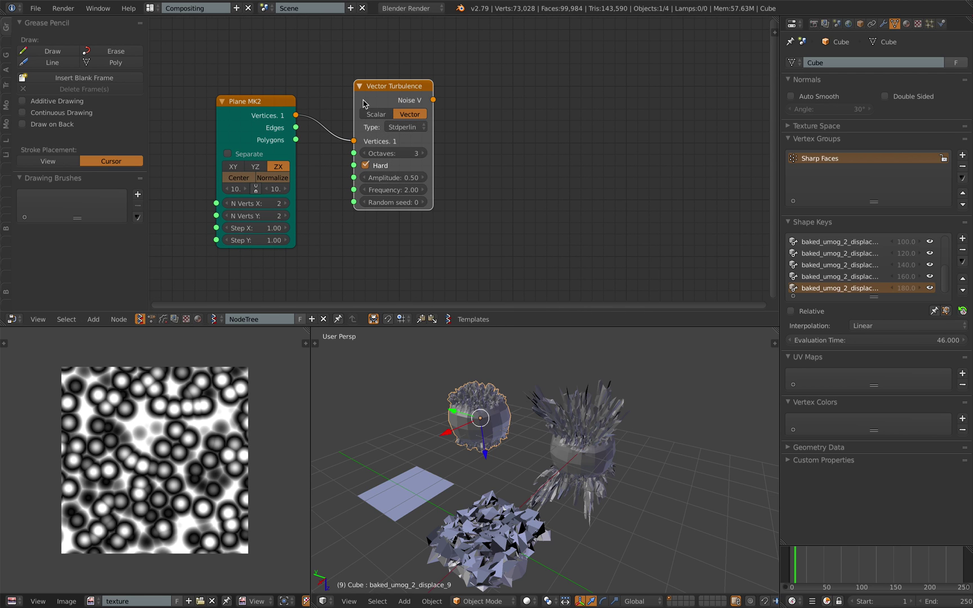
Step: Set Vector Turbulence to Scalar output and add a Texture viewer node beside it
{"action": "key", "text": "ctrl+s"}
{"action": "left_click", "coordinate": [487, 112]}
{"action": "key", "text": "space"}
{"action": "type", "text": "text"}
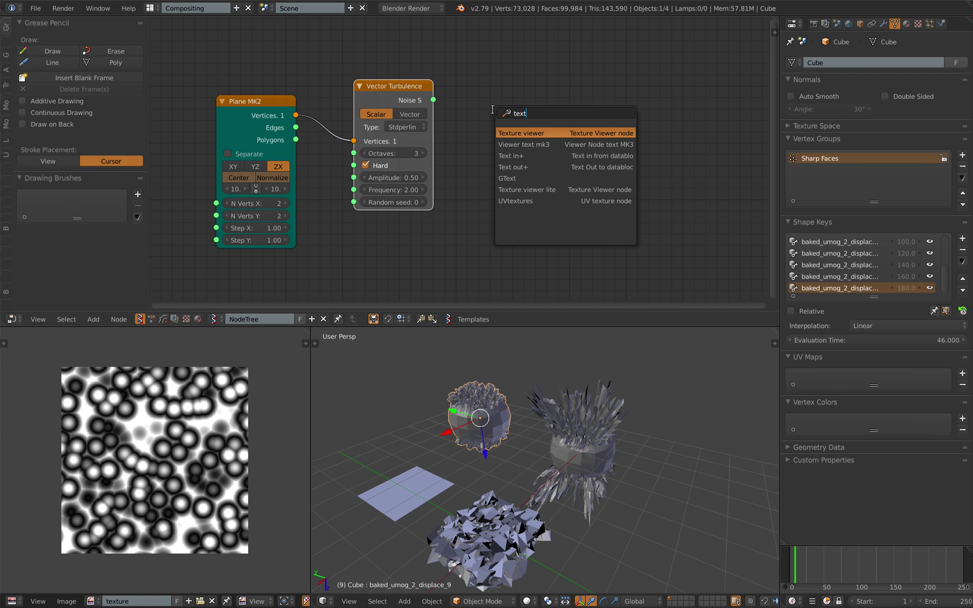
{"action": "key", "text": "Return"}
{"action": "left_click", "coordinate": [492, 110]}
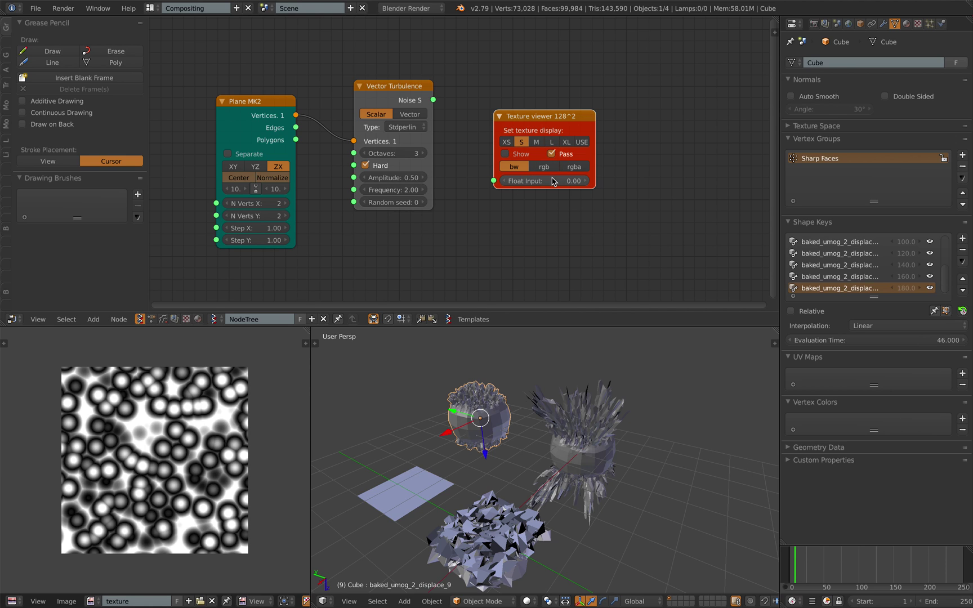
Step: Set the Texture viewer's display size to USE, with a texture width and height of 256
{"action": "left_click", "coordinate": [581, 142]}
{"action": "left_click_drag", "start_coordinate": [549, 194], "coordinate": [549, 205]}
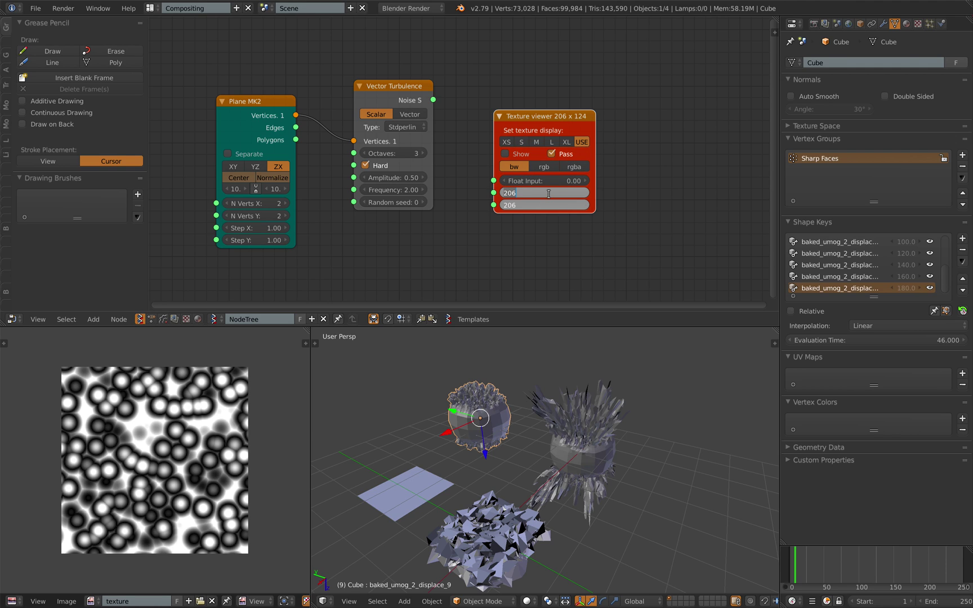
{"action": "type", "text": "25"}
{"action": "key", "text": "Return"}
{"action": "type", "text": "56"}
{"action": "key", "text": "Return"}
Step: Set Plane MK2's N Verts X and Y to 256, and link the turbulence noise output to the Texture viewer's Float Input
{"action": "left_click_drag", "start_coordinate": [256, 212], "coordinate": [334, 229]}
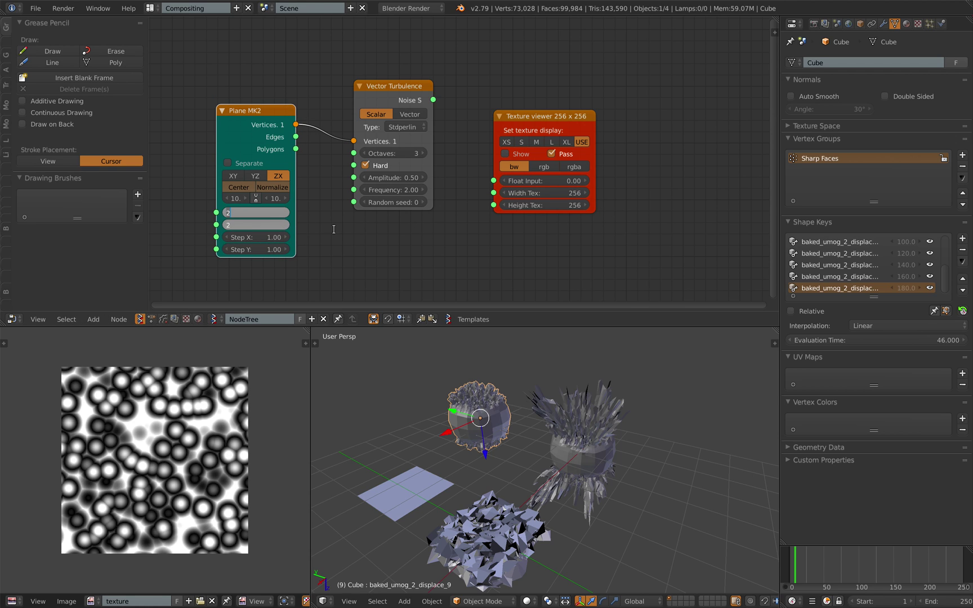
{"action": "key", "text": "Return"}
{"action": "left_click_drag", "start_coordinate": [433, 100], "coordinate": [442, 111]}
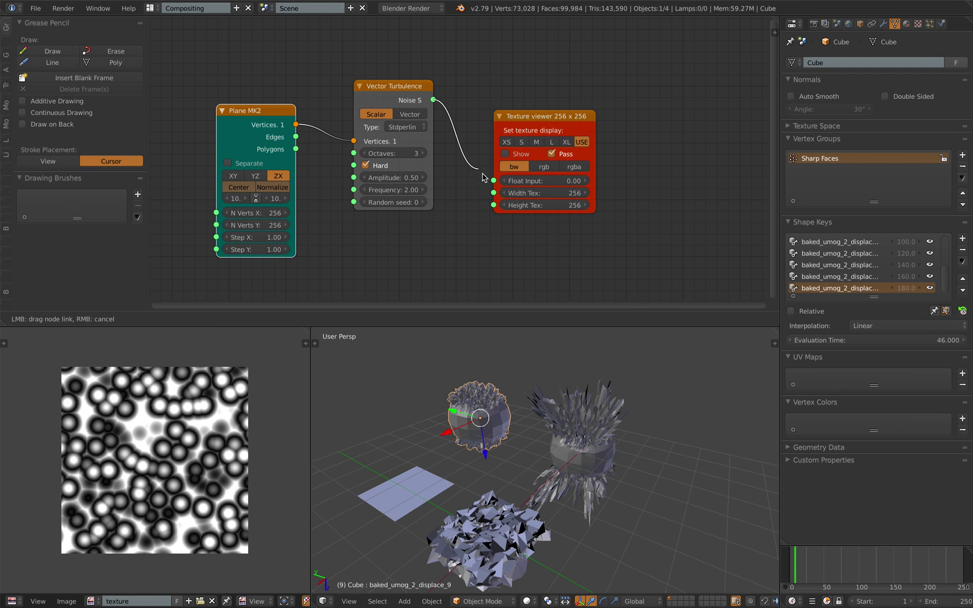
{"action": "left_click_drag", "start_coordinate": [499, 182], "coordinate": [498, 181]}
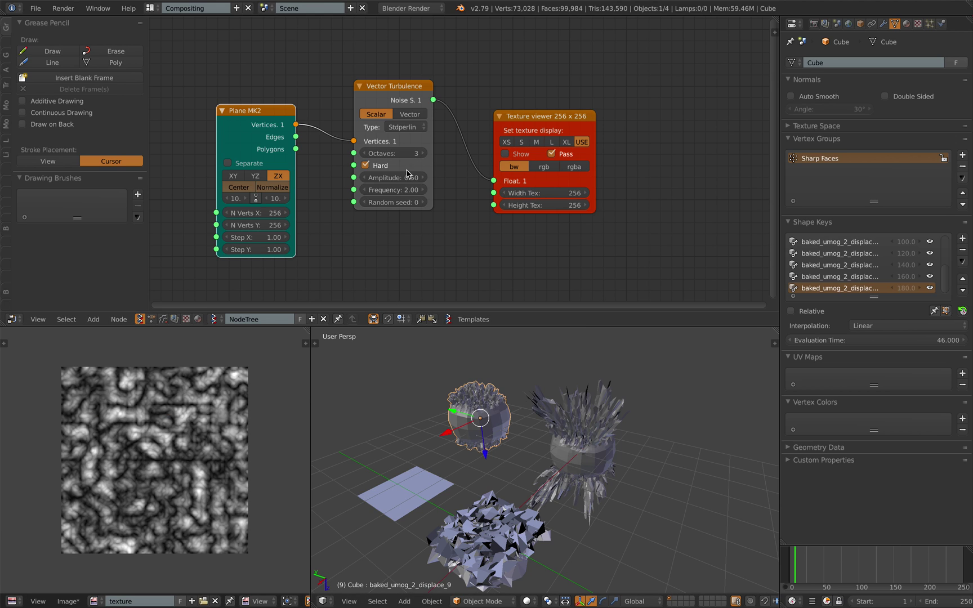
Step: Set Vector Turbulence's Octaves to 2 and its noise type to Cellnoise after trying Newperlin
{"action": "left_click", "coordinate": [416, 155]}
{"action": "left_click_drag", "start_coordinate": [417, 155], "coordinate": [426, 156]}
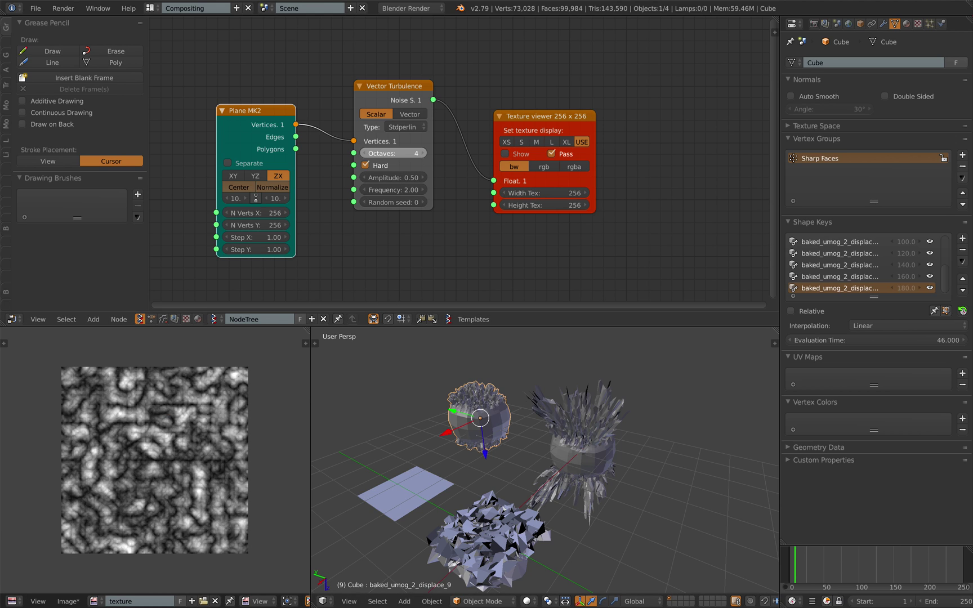
{"action": "type", "text": "2"}
{"action": "key", "text": "Return"}
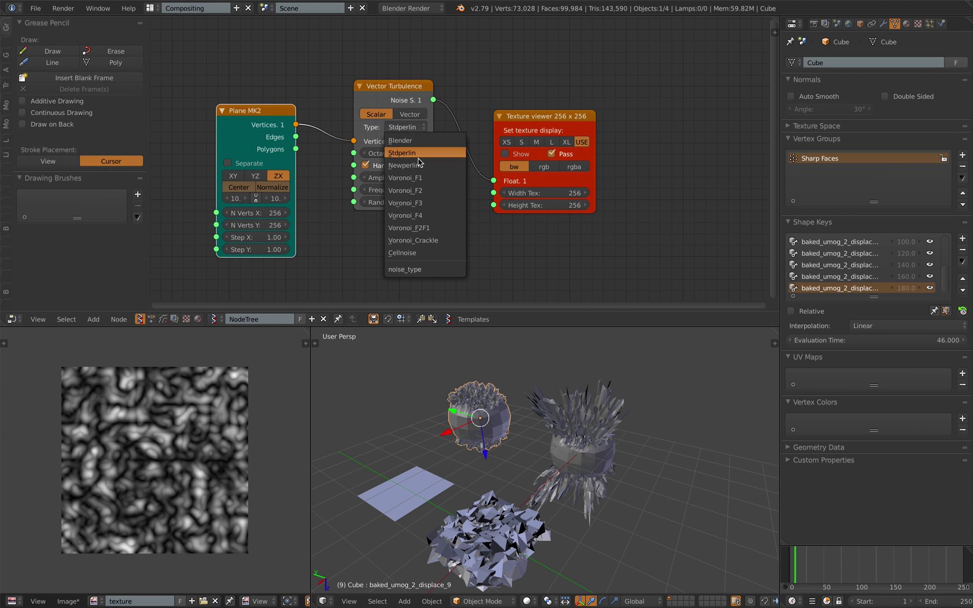
{"action": "left_click", "coordinate": [419, 164]}
{"action": "left_click", "coordinate": [412, 136]}
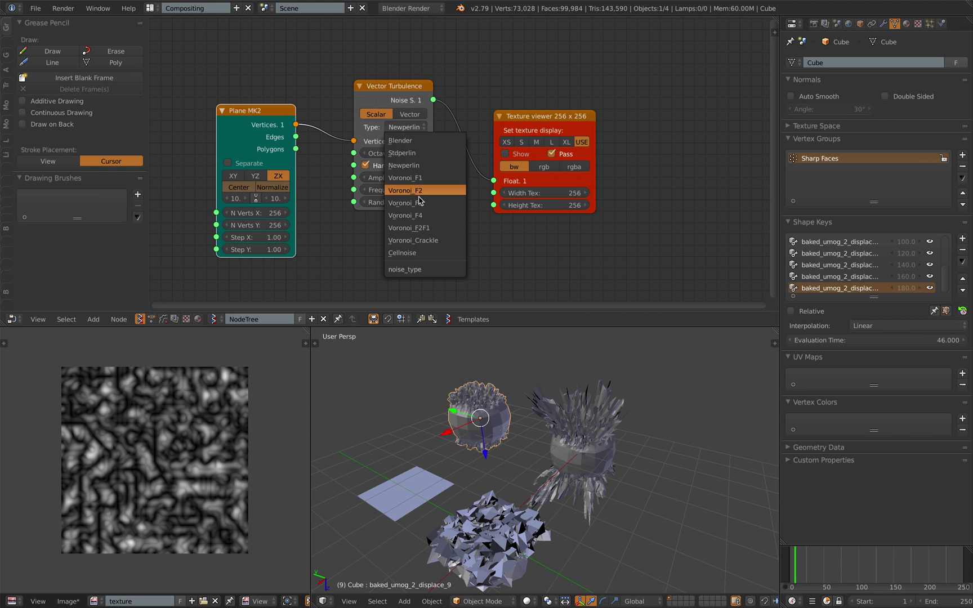
{"action": "left_click", "coordinate": [423, 251]}
Step: Set Vector Turbulence's Amplitude to 0.08, Frequency to 5 and Random seed to 50
{"action": "left_click_drag", "start_coordinate": [401, 178], "coordinate": [457, 200]}
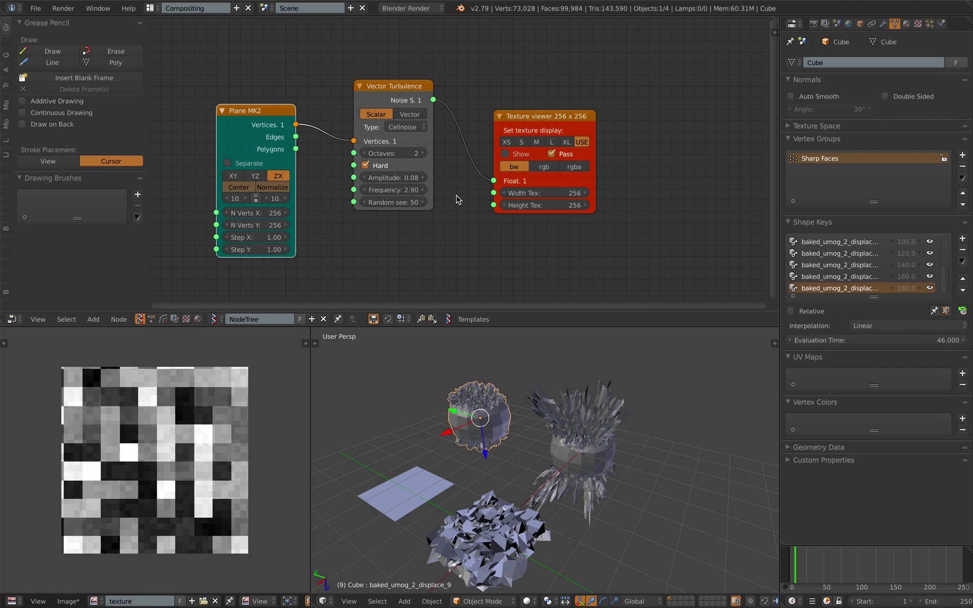
{"action": "type", "text": "5"}
{"action": "key", "text": "Return"}
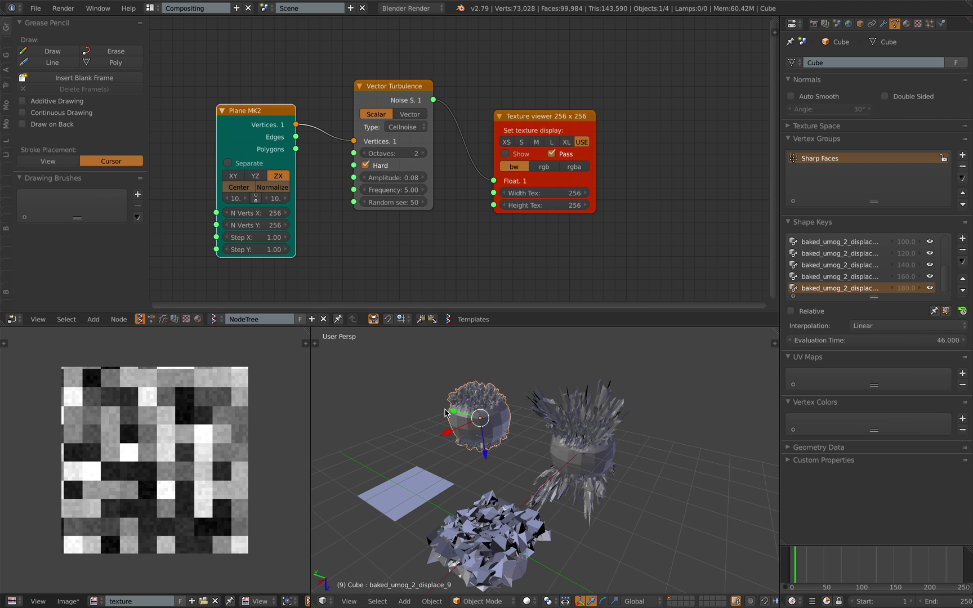
Step: Duplicate the flat plane and place the copy beside the original
{"action": "middle_click_drag", "start_coordinate": [437, 465], "coordinate": [554, 404]}
{"action": "right_click_drag", "start_coordinate": [554, 404], "coordinate": [550, 405]}
{"action": "right_click", "coordinate": [558, 398]}
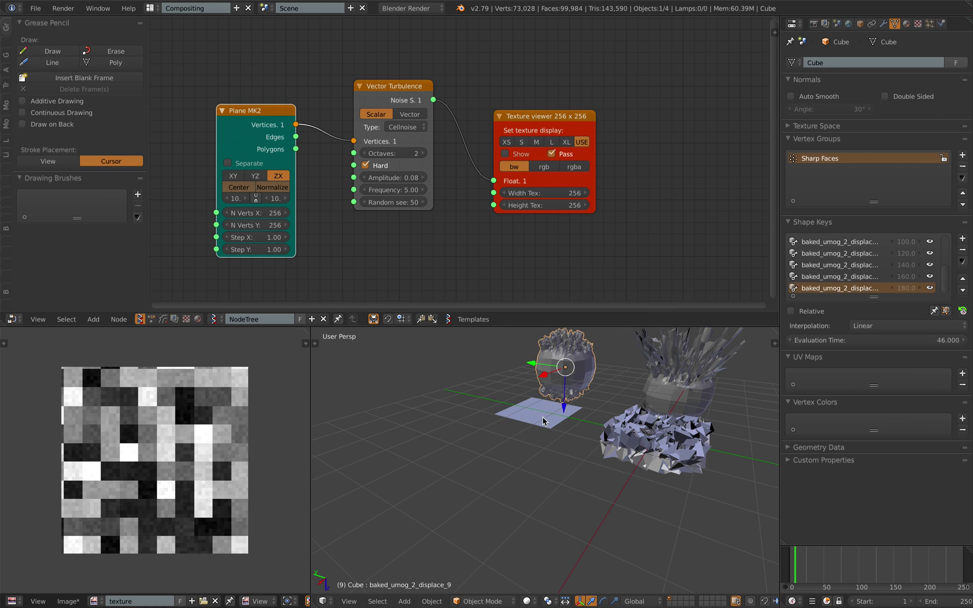
{"action": "right_click", "coordinate": [542, 418]}
{"action": "middle_click_drag", "start_coordinate": [541, 418], "coordinate": [579, 438]}
{"action": "key", "text": "shift+d"}
{"action": "left_click", "coordinate": [474, 436]}
{"action": "middle_click_drag", "start_coordinate": [471, 416], "coordinate": [488, 434], "text": "shift"}
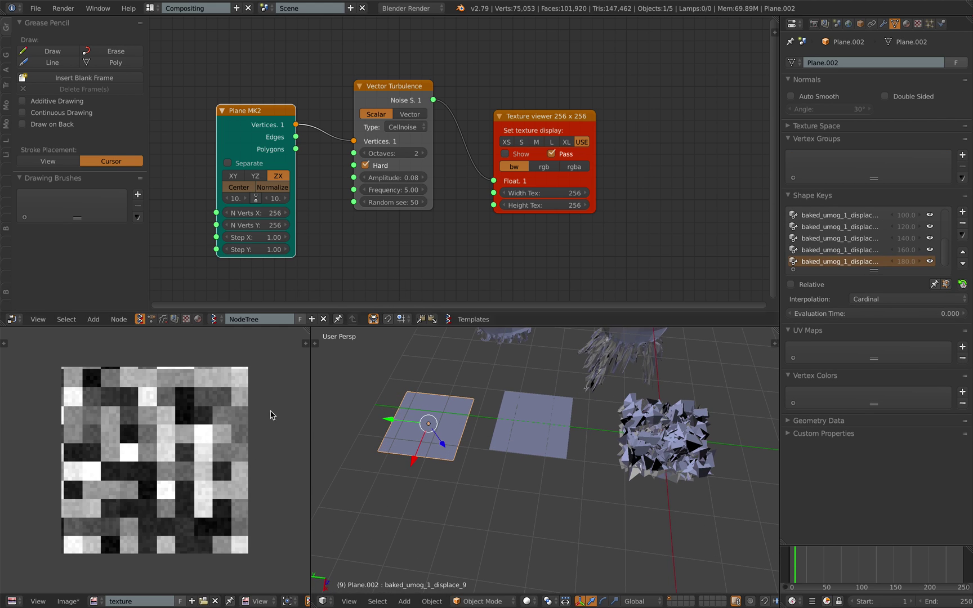
Step: Set Vector Turbulence's Frequency to 5.07 and Amplitude to 0.68, trying 3 Octaves before returning to 2
{"action": "scroll", "coordinate": [220, 460], "scroll_direction": "up", "scroll_amount": 1}
{"action": "left_click_drag", "start_coordinate": [393, 190], "coordinate": [398, 189]}
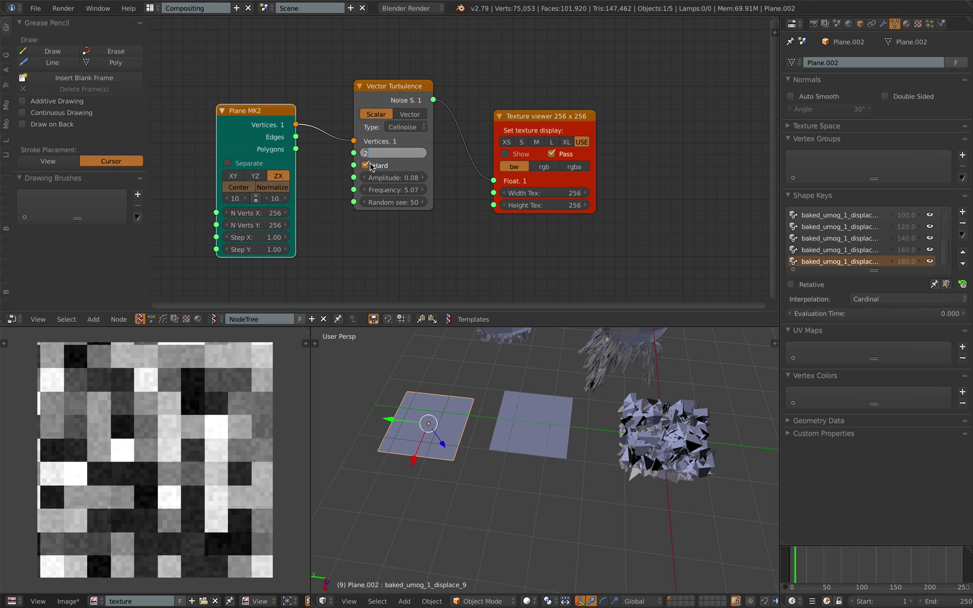
{"action": "left_click", "coordinate": [424, 154]}
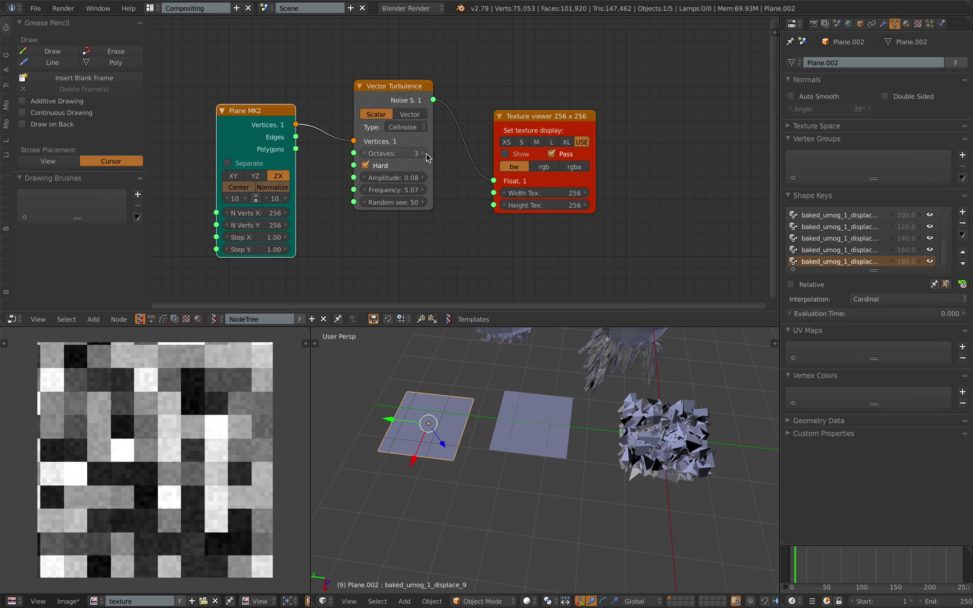
{"action": "left_click", "coordinate": [375, 165]}
{"action": "left_click", "coordinate": [374, 165]}
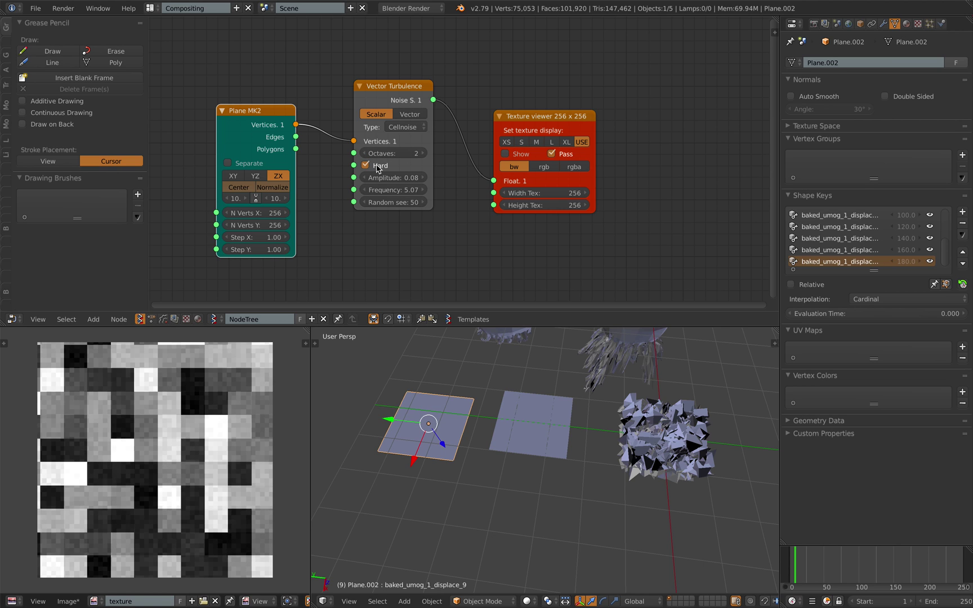
{"action": "mouse_move", "coordinate": [383, 178]}
{"action": "left_mouse_down"}
{"action": "mouse_move", "coordinate": [457, 177]}
{"action": "mouse_move", "coordinate": [397, 177]}
{"action": "left_mouse_up"}
{"action": "scroll", "coordinate": [352, 396], "scroll_direction": "down", "scroll_amount": 2}
{"action": "scroll", "coordinate": [187, 467], "scroll_direction": "down", "scroll_amount": 1}
{"action": "scroll", "coordinate": [485, 441], "scroll_direction": "up", "scroll_amount": 2}
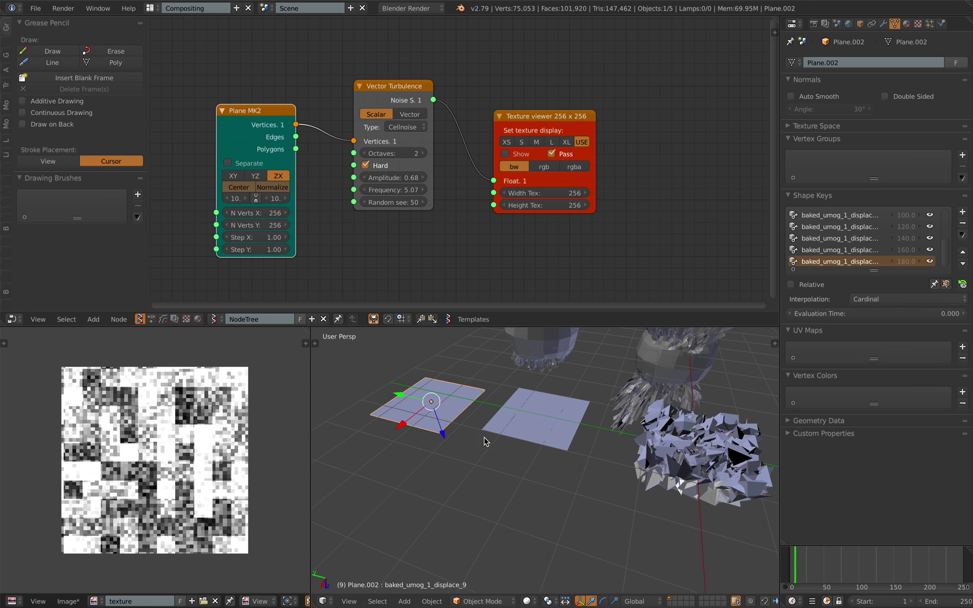
{"action": "middle_click_drag", "start_coordinate": [458, 420], "coordinate": [476, 430], "text": "shift"}
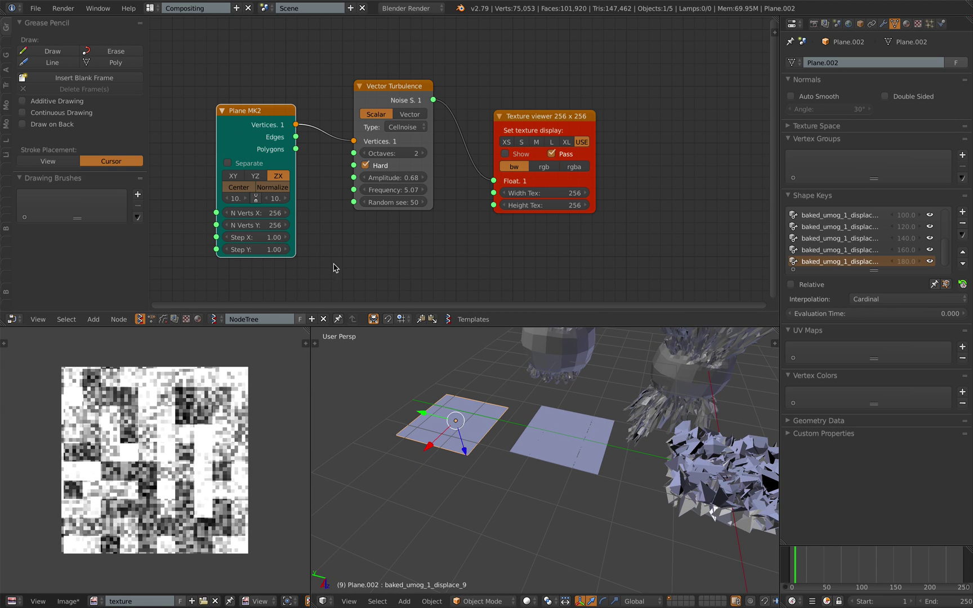
Step: Give the Sverchok node tree a fake user and show NodeTree.002 in the UMOG node editor
{"action": "left_click", "coordinate": [299, 321]}
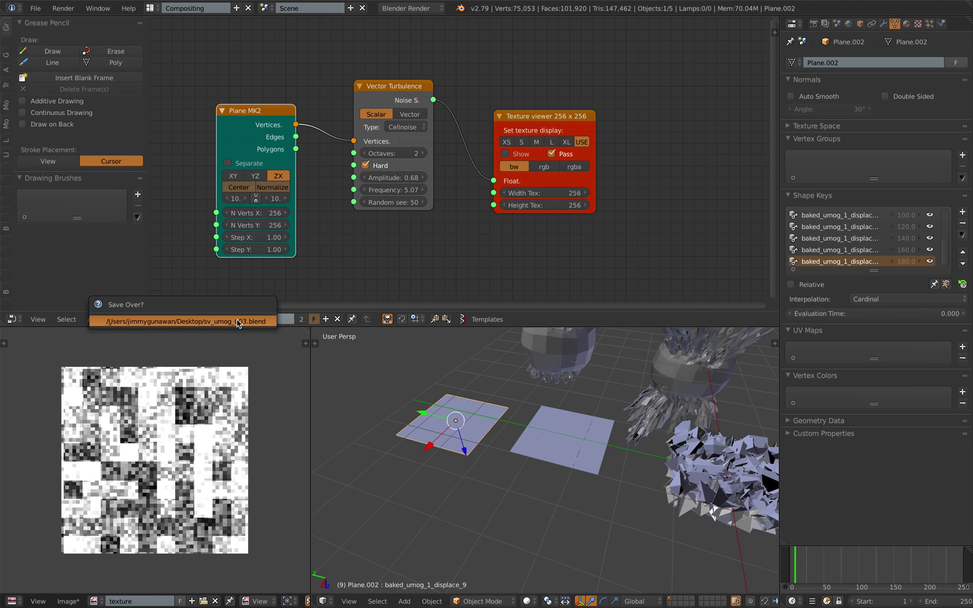
{"action": "left_click", "coordinate": [163, 319]}
{"action": "left_click", "coordinate": [215, 319]}
{"action": "left_click", "coordinate": [233, 337]}
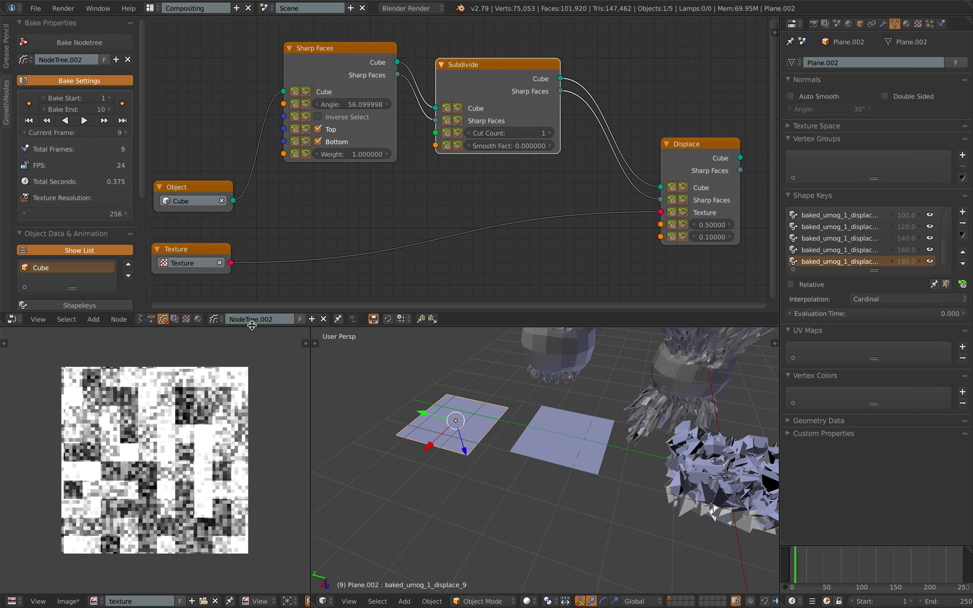
Step: Give NodeTree.002 a fake user and save over sv_umog_003.blend
{"action": "scroll", "coordinate": [286, 233], "scroll_direction": "down", "scroll_amount": 4}
{"action": "middle_click_drag", "start_coordinate": [294, 235], "coordinate": [322, 228]}
{"action": "key", "text": "ctrl+s"}
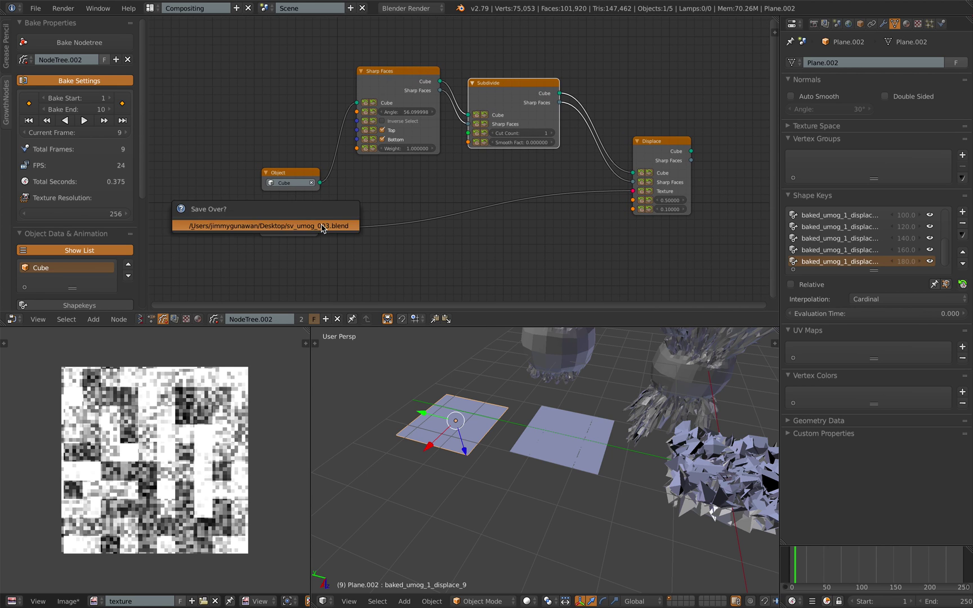
{"action": "left_click", "coordinate": [321, 228]}
Step: Set the UMOG Object node's object to Plane.002
{"action": "scroll", "coordinate": [337, 201], "scroll_direction": "up", "scroll_amount": 3}
{"action": "middle_click_drag", "start_coordinate": [345, 189], "coordinate": [337, 201]}
{"action": "left_click", "coordinate": [244, 204]}
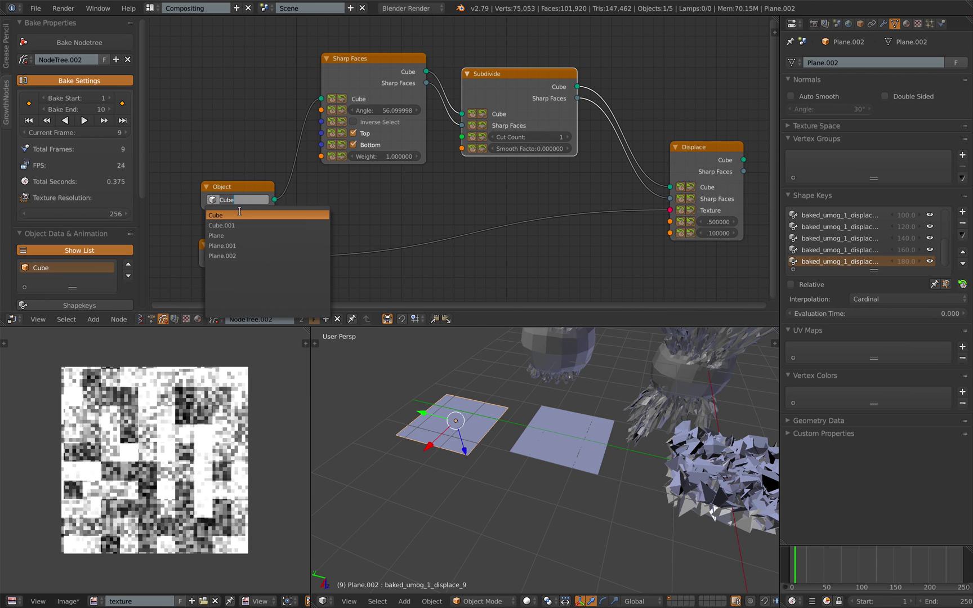
{"action": "left_click", "coordinate": [242, 256]}
{"action": "left_click", "coordinate": [248, 256]}
{"action": "left_click", "coordinate": [246, 274]}
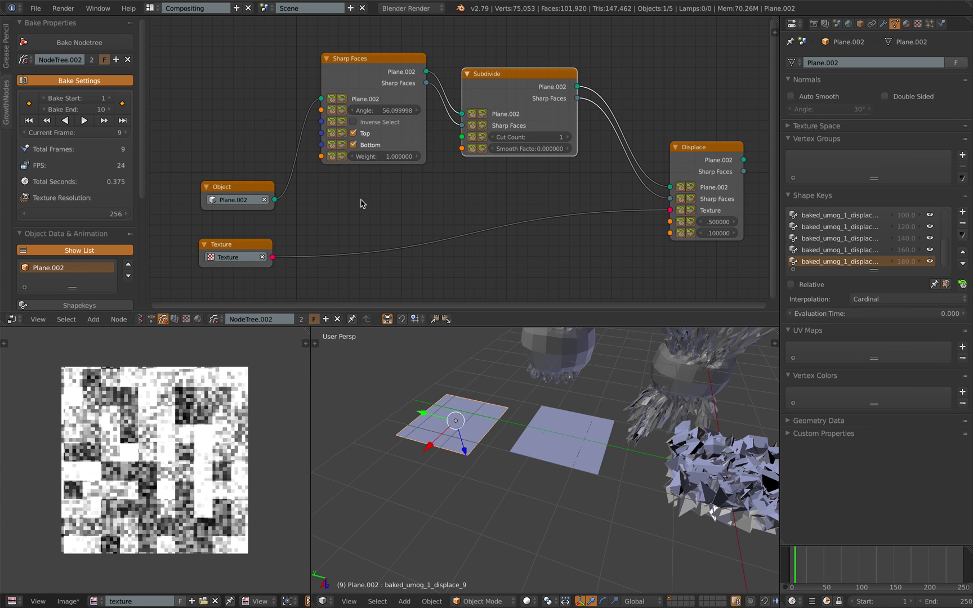
Step: Save over sv_umog_003.blend and try to bake the UMOG node tree
{"action": "key", "text": "ctrl+s"}
{"action": "left_click", "coordinate": [362, 204]}
{"action": "middle_click_drag", "start_coordinate": [436, 200], "coordinate": [412, 204]}
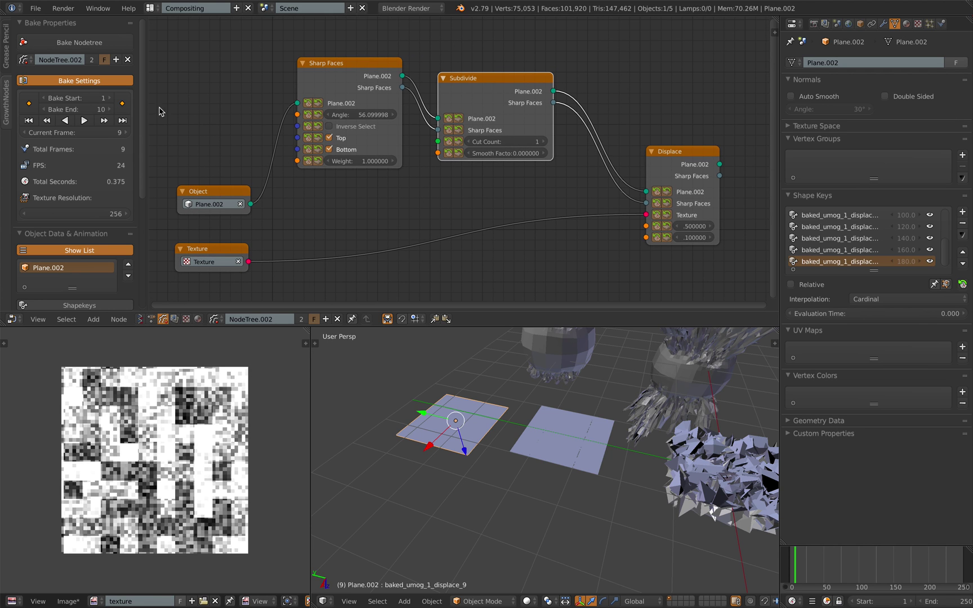
{"action": "left_click", "coordinate": [101, 44]}
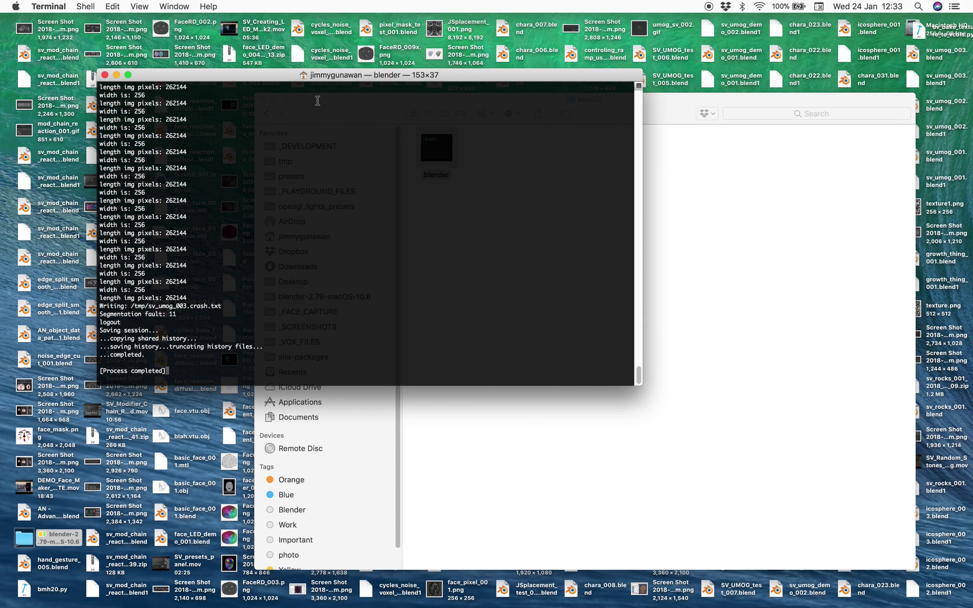
Step: Close the terminal window, relaunch Blender and reopen the recent file sv_umog_003.blend
{"action": "left_click", "coordinate": [105, 75]}
{"action": "double_click", "coordinate": [430, 160]}
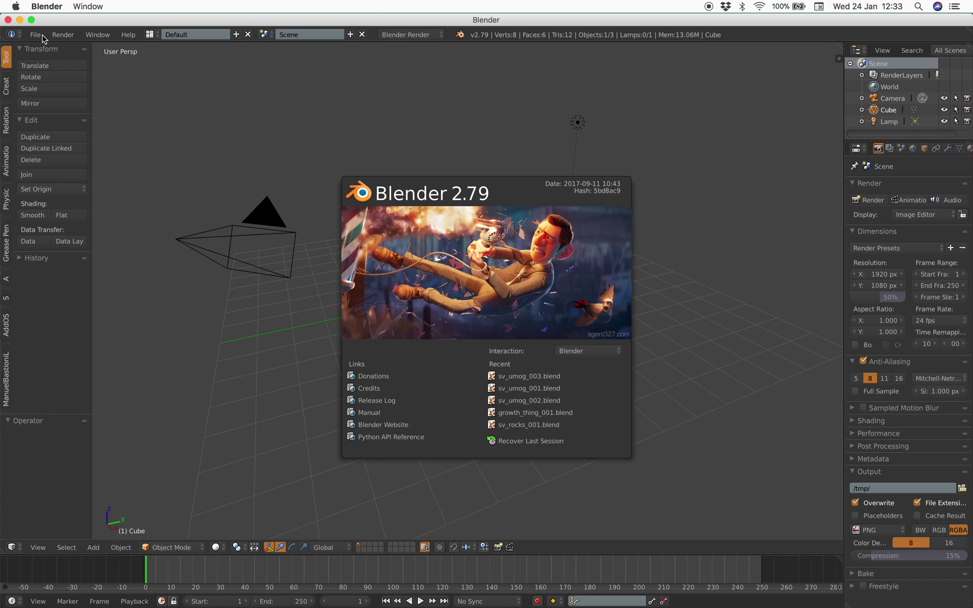
{"action": "left_click", "coordinate": [43, 36]}
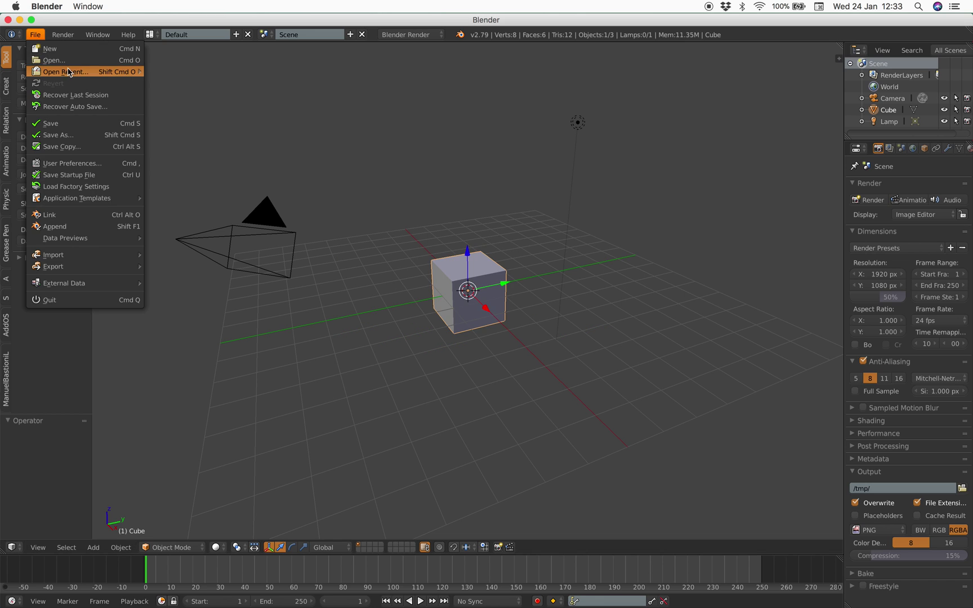
{"action": "mouse_move", "coordinate": [70, 72]}
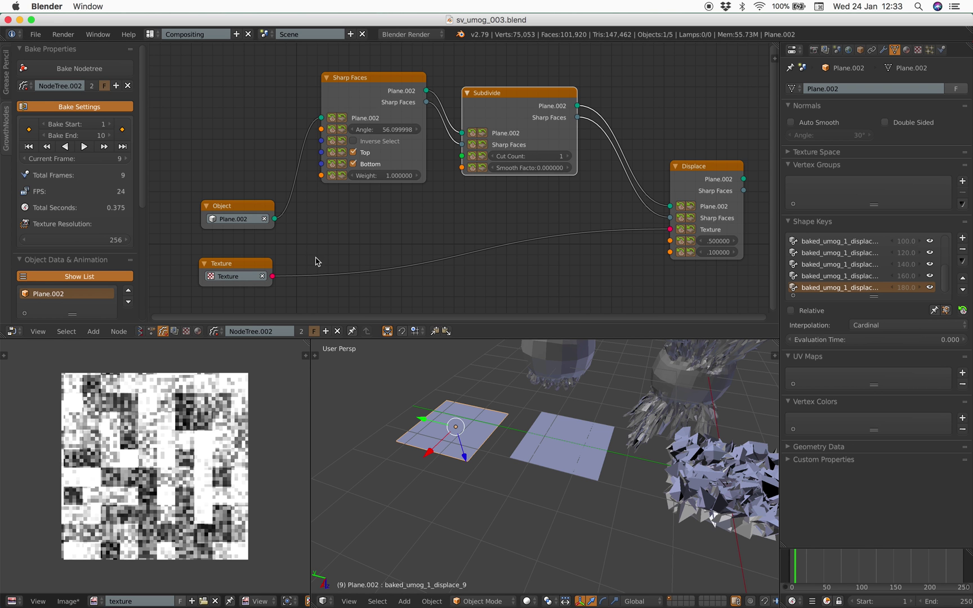
Step: Bake the UMOG node tree for Plane.002 and check the baking progress in the terminal
{"action": "scroll", "coordinate": [317, 261], "scroll_direction": "down", "scroll_amount": 2}
{"action": "scroll", "coordinate": [251, 292], "scroll_direction": "up", "scroll_amount": 1}
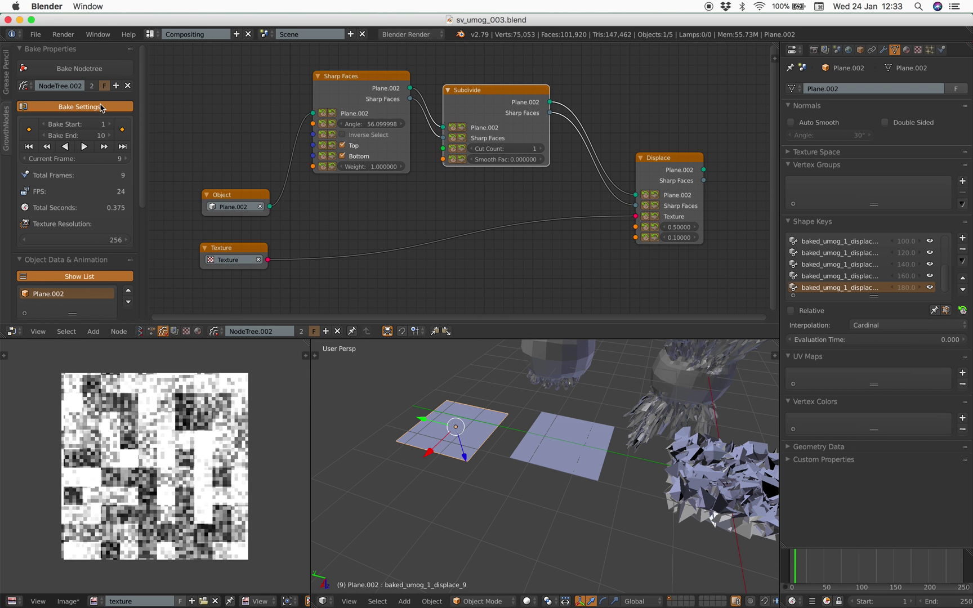
{"action": "left_click", "coordinate": [94, 70]}
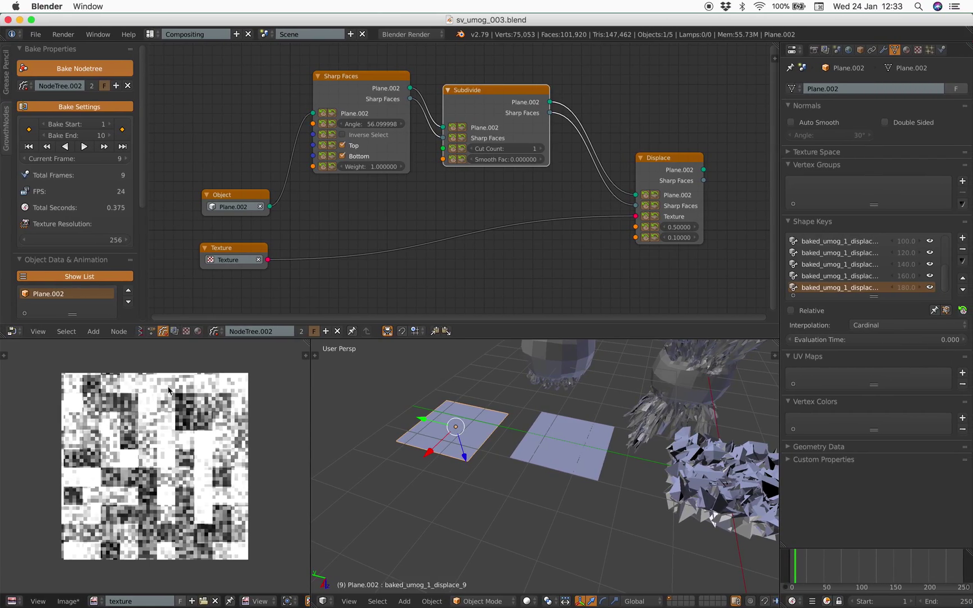
{"action": "key", "text": "ctrl+Up"}
{"action": "left_click", "coordinate": [133, 117]}
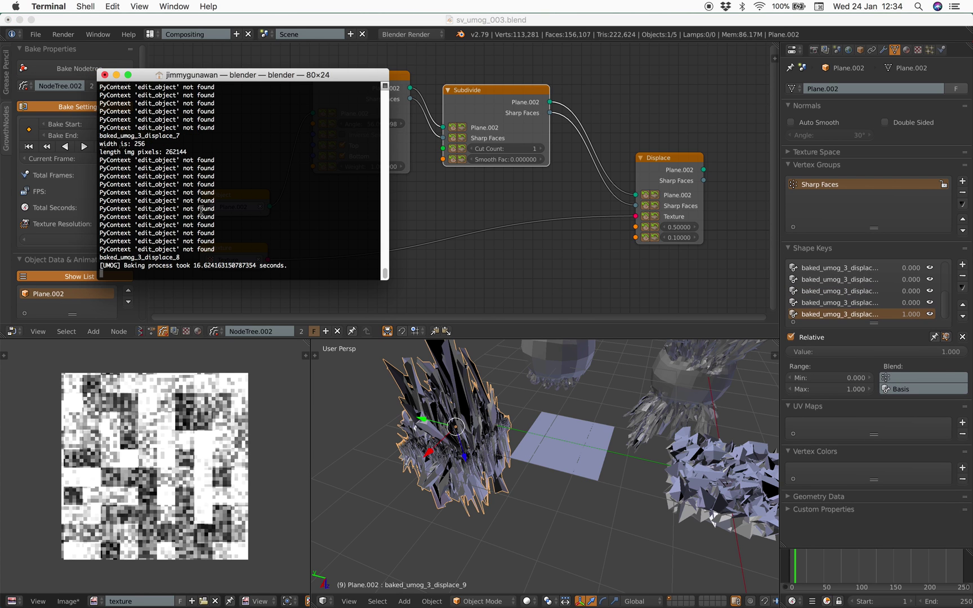
Step: Turn off Relative for Plane.002's shape keys and set the Evaluation Time to 42.200
{"action": "left_click", "coordinate": [457, 414]}
{"action": "middle_click_drag", "start_coordinate": [457, 414], "coordinate": [603, 414]}
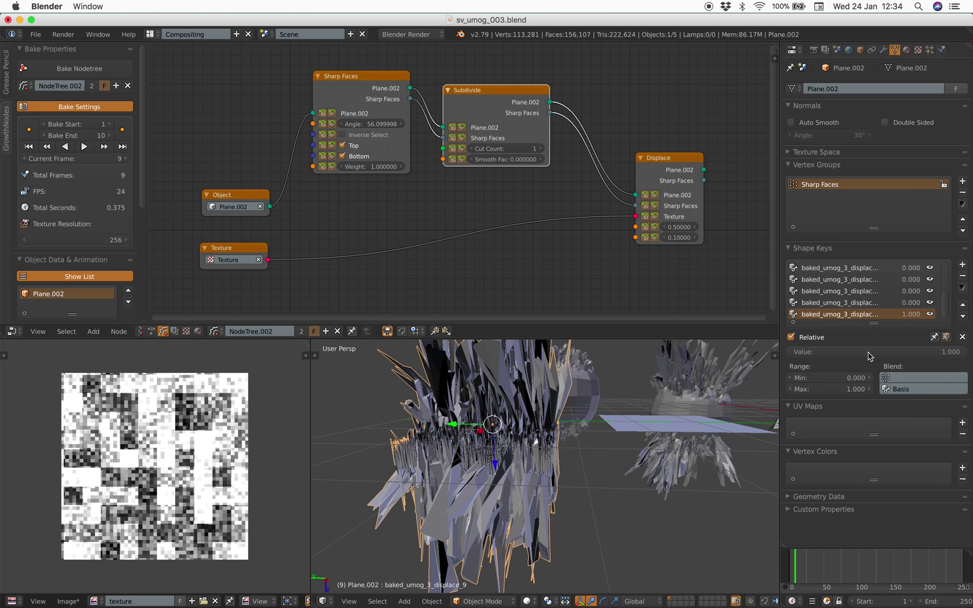
{"action": "left_click", "coordinate": [798, 338]}
{"action": "left_click_drag", "start_coordinate": [831, 366], "coordinate": [861, 367]}
{"action": "middle_click_drag", "start_coordinate": [531, 471], "coordinate": [508, 459]}
{"action": "middle_click_drag", "start_coordinate": [508, 458], "coordinate": [536, 450]}
{"action": "middle_click_drag", "start_coordinate": [185, 463], "coordinate": [183, 469]}
{"action": "middle_click_drag", "start_coordinate": [534, 486], "coordinate": [597, 401]}
{"action": "mouse_move", "coordinate": [876, 366]}
{"action": "left_mouse_down"}
{"action": "mouse_move", "coordinate": [915, 366]}
{"action": "mouse_move", "coordinate": [894, 366]}
{"action": "left_mouse_up"}
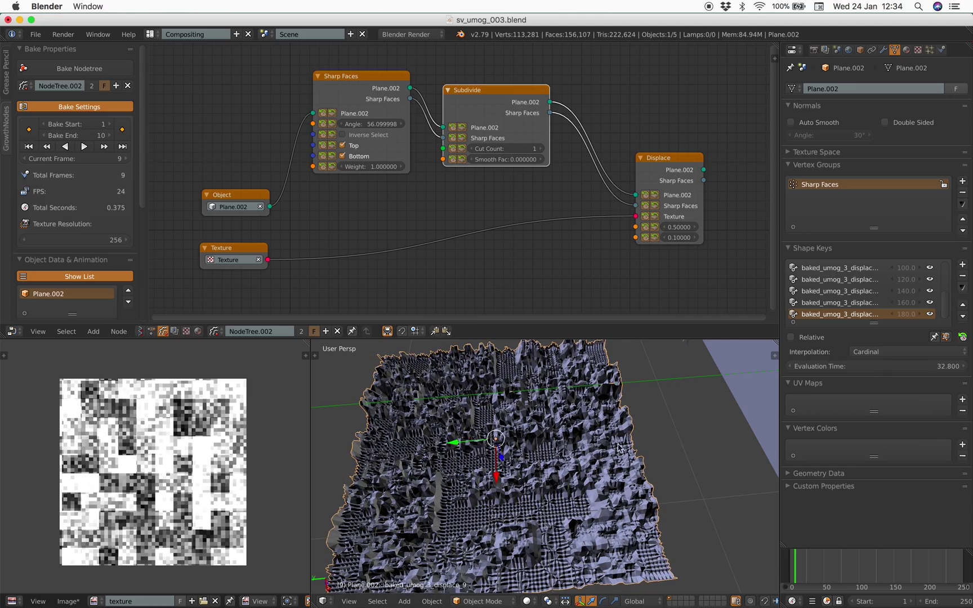
{"action": "middle_click_drag", "start_coordinate": [541, 445], "coordinate": [566, 443]}
{"action": "left_click_drag", "start_coordinate": [876, 366], "coordinate": [907, 366]}
{"action": "scroll", "coordinate": [160, 448], "scroll_direction": "left", "scroll_amount": 1}
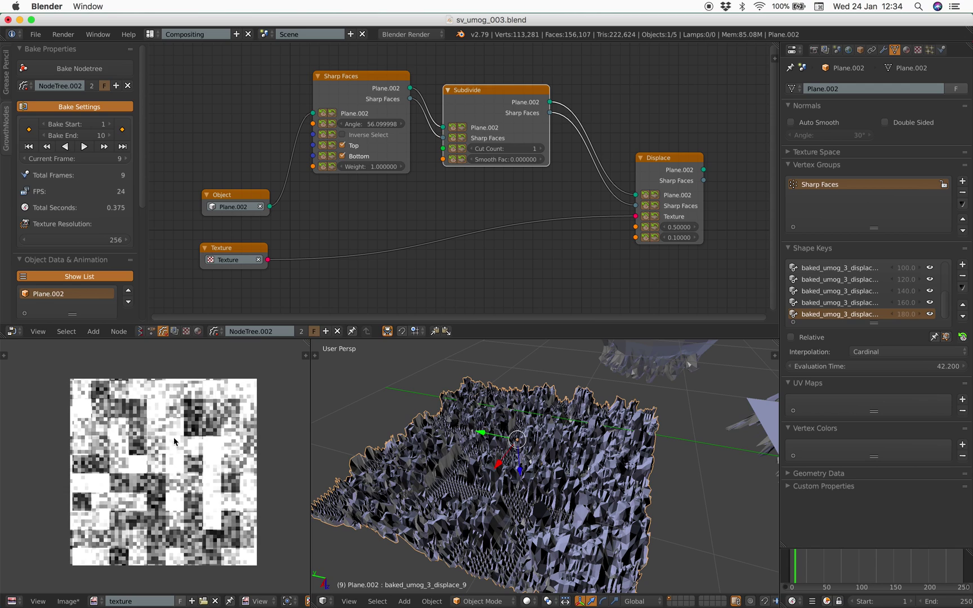
Step: Examine the displaced plane's surface from several angles and distances
{"action": "middle_click_drag", "start_coordinate": [468, 445], "coordinate": [499, 408]}
{"action": "scroll", "coordinate": [508, 443], "scroll_direction": "down", "scroll_amount": 7}
{"action": "scroll", "coordinate": [499, 408], "scroll_direction": "up", "scroll_amount": 6}
{"action": "middle_click_drag", "start_coordinate": [611, 457], "coordinate": [486, 477]}
{"action": "scroll", "coordinate": [486, 477], "scroll_direction": "down", "scroll_amount": 3}
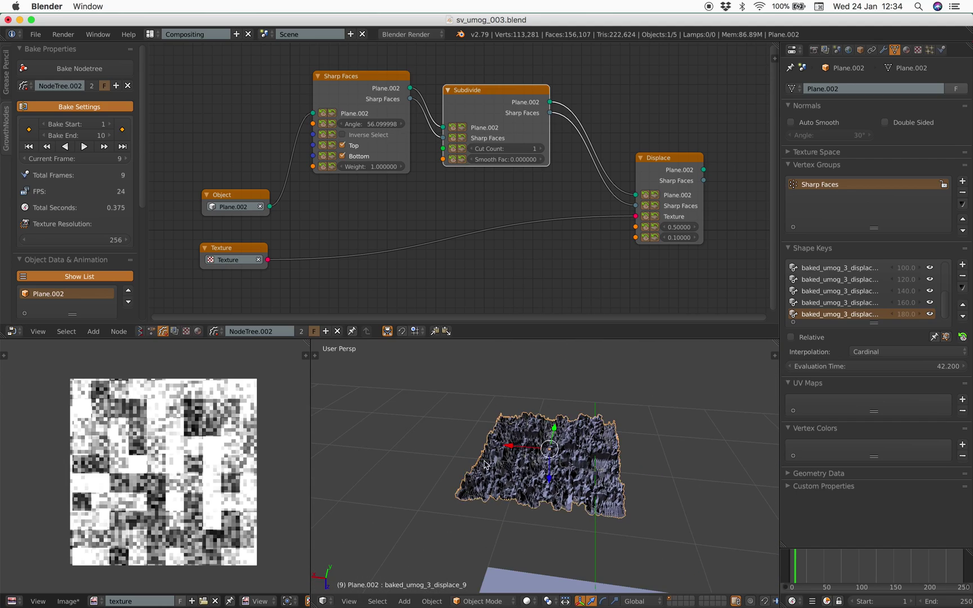
{"action": "middle_click_drag", "start_coordinate": [407, 457], "coordinate": [511, 427]}
{"action": "scroll", "coordinate": [509, 453], "scroll_direction": "up", "scroll_amount": 5}
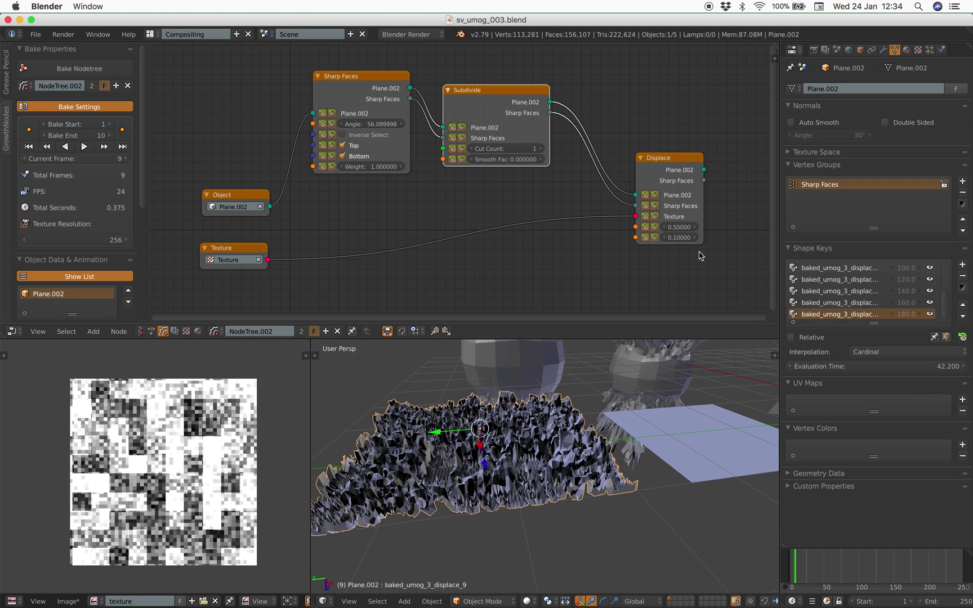
Step: Add a Corrective Smooth modifier to Plane.002 with Only Smooth enabled and a Factor of 0.930
{"action": "left_click", "coordinate": [883, 50]}
{"action": "left_click", "coordinate": [878, 88]}
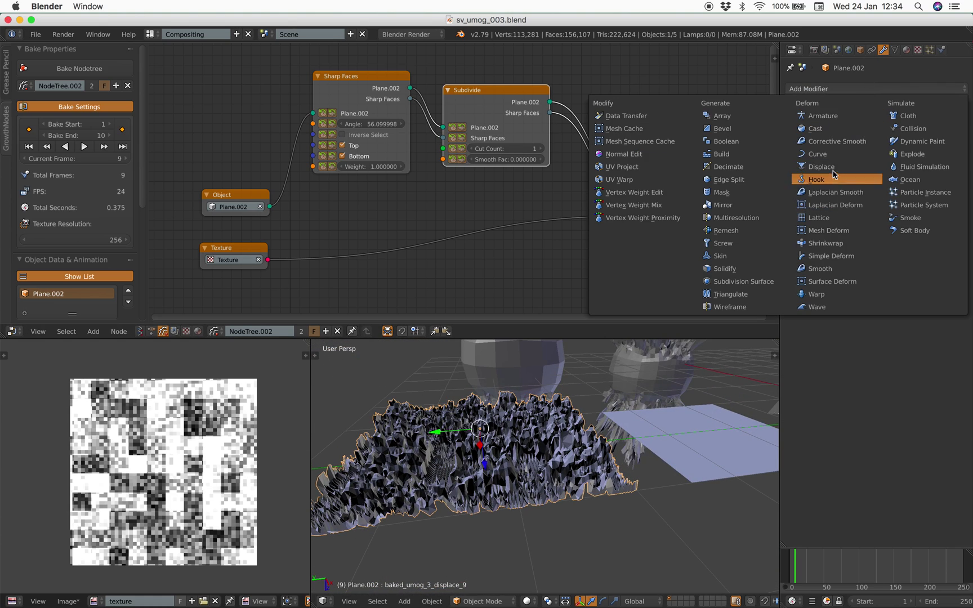
{"action": "left_click", "coordinate": [833, 141]}
{"action": "left_click", "coordinate": [885, 177]}
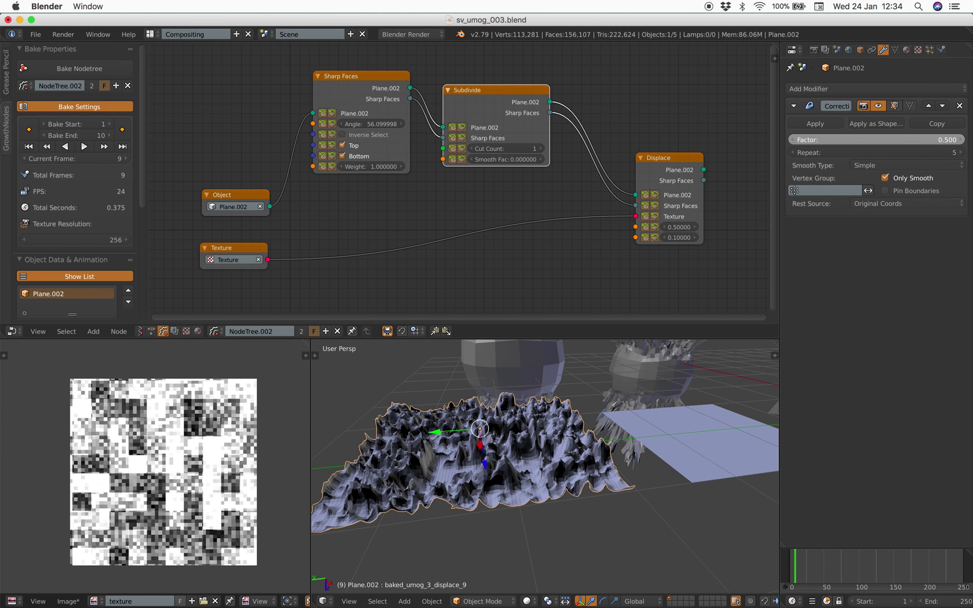
{"action": "left_click_drag", "start_coordinate": [958, 140], "coordinate": [953, 140]}
{"action": "middle_click_drag", "start_coordinate": [704, 394], "coordinate": [675, 397]}
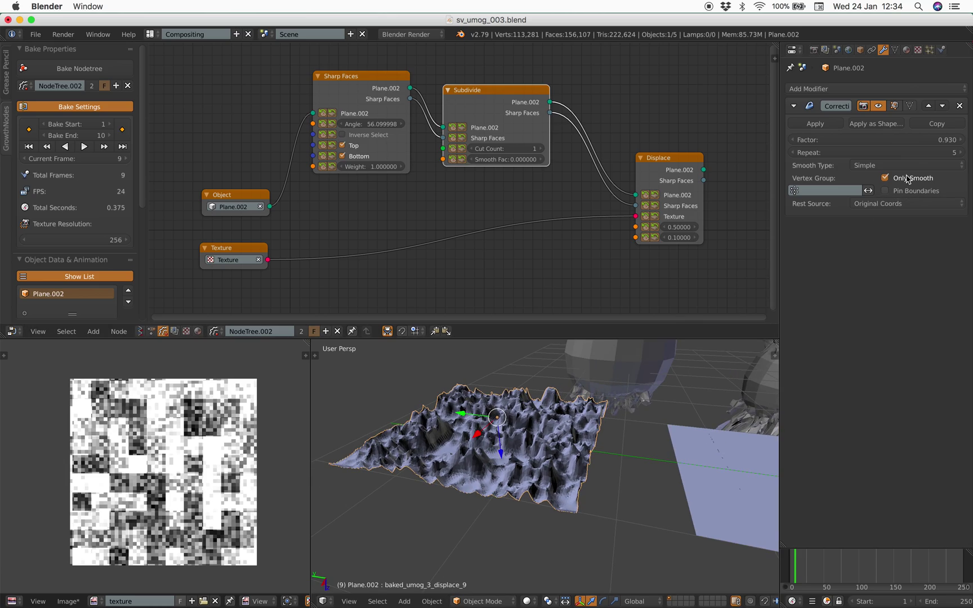
Step: Duplicate the smoothed terrain plane and move the copy along the Y axis beside the original
{"action": "middle_click_drag", "start_coordinate": [634, 343], "coordinate": [616, 496]}
{"action": "key", "text": "shift+d"}
{"action": "key", "text": "y"}
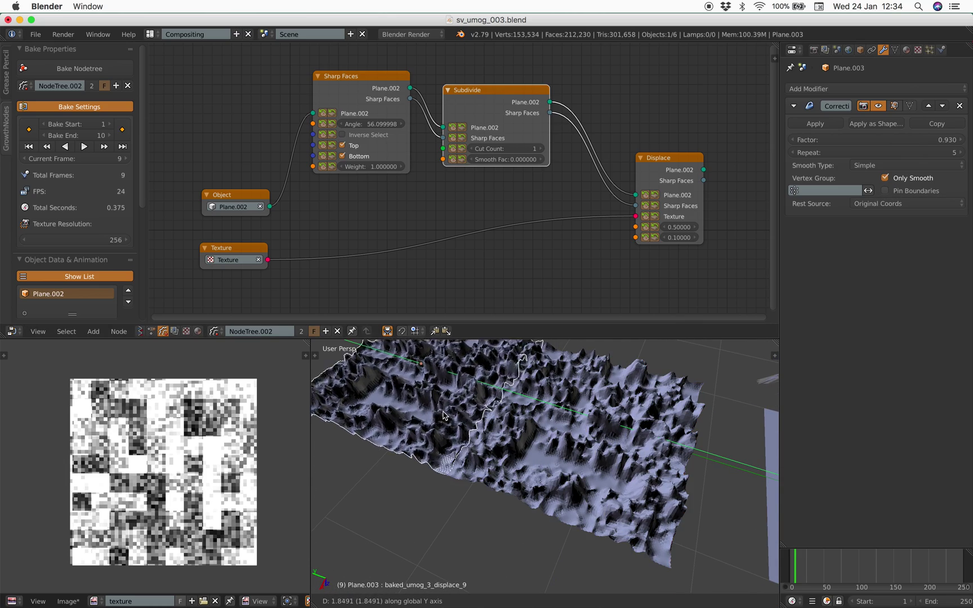
{"action": "left_click", "coordinate": [412, 437]}
{"action": "middle_click_drag", "start_coordinate": [413, 438], "coordinate": [616, 435], "text": "shift"}
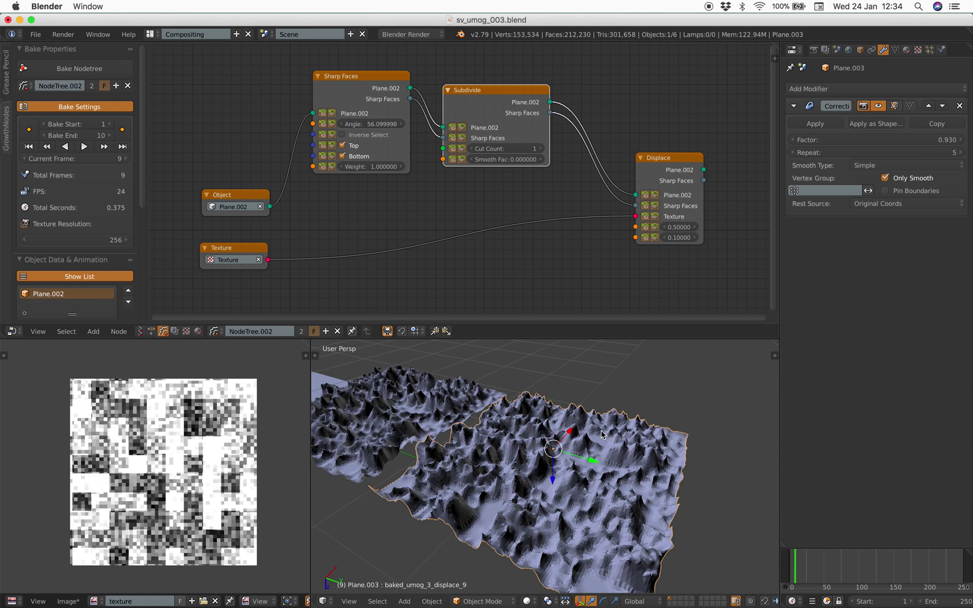
Step: Try a level 2 Subdivision Surface modifier on the copied terrain and remove it
{"action": "key", "text": "ctrl+2"}
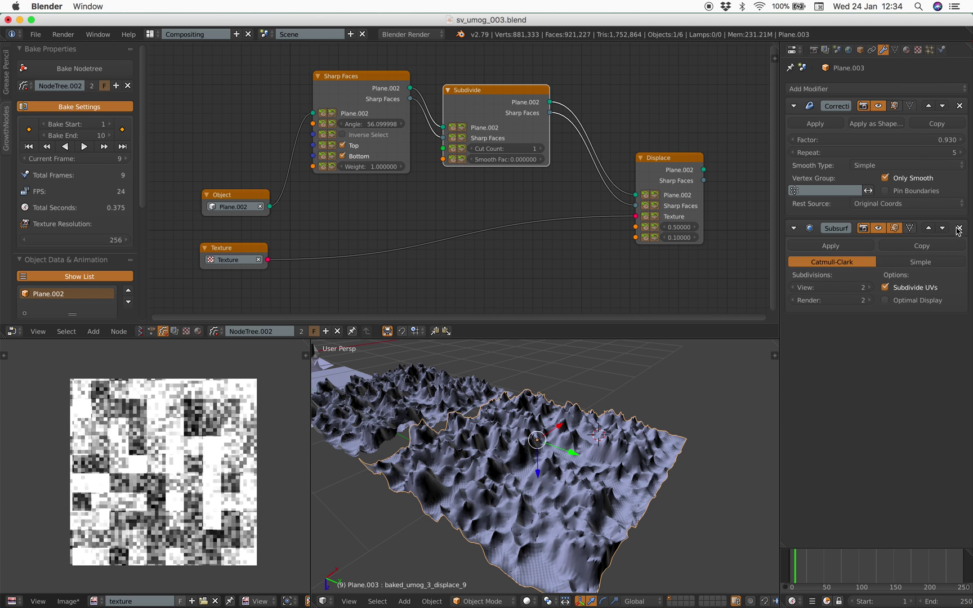
{"action": "left_click", "coordinate": [958, 228]}
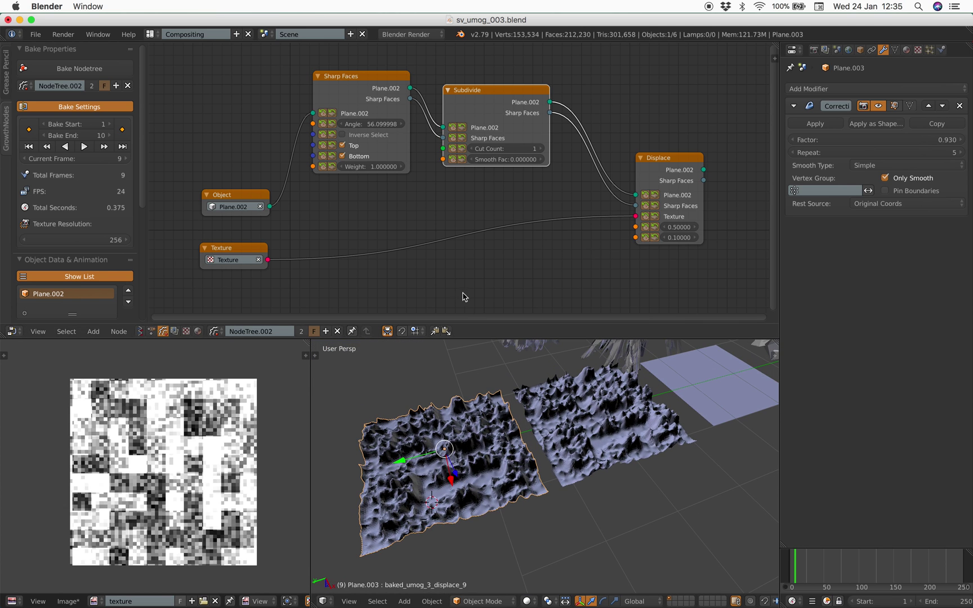
Step: Nudge the Subdivide node upward, move the Displace node closer to it, and view the copied terrain up close
{"action": "scroll", "coordinate": [463, 292], "scroll_direction": "down", "scroll_amount": 3}
{"action": "scroll", "coordinate": [286, 295], "scroll_direction": "up", "scroll_amount": 4}
{"action": "left_click_drag", "start_coordinate": [488, 94], "coordinate": [492, 87]}
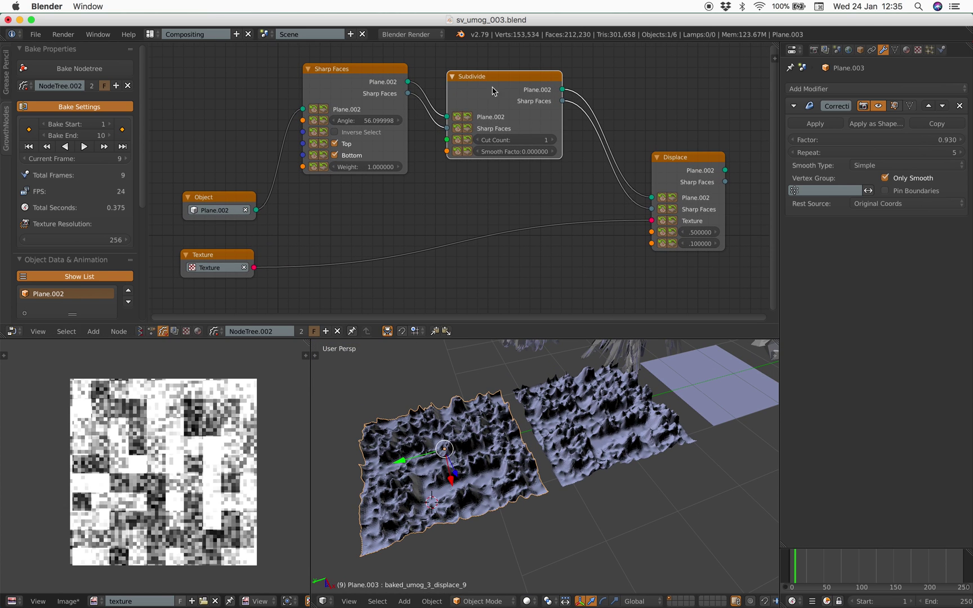
{"action": "left_click_drag", "start_coordinate": [657, 162], "coordinate": [616, 150]}
{"action": "middle_click_drag", "start_coordinate": [529, 503], "coordinate": [519, 436]}
{"action": "scroll", "coordinate": [474, 461], "scroll_direction": "up", "scroll_amount": 3}
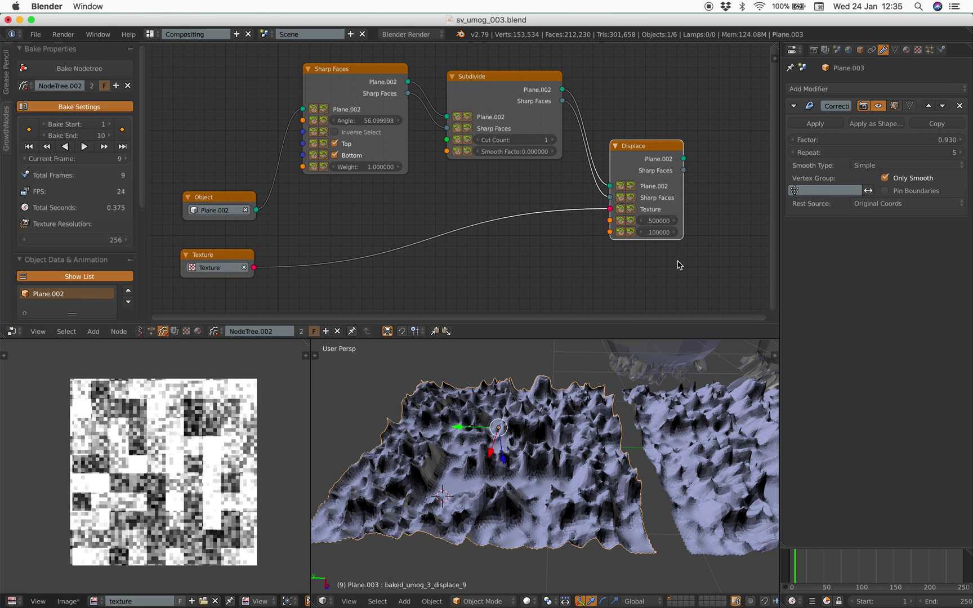
{"action": "middle_click_drag", "start_coordinate": [537, 494], "coordinate": [512, 444]}
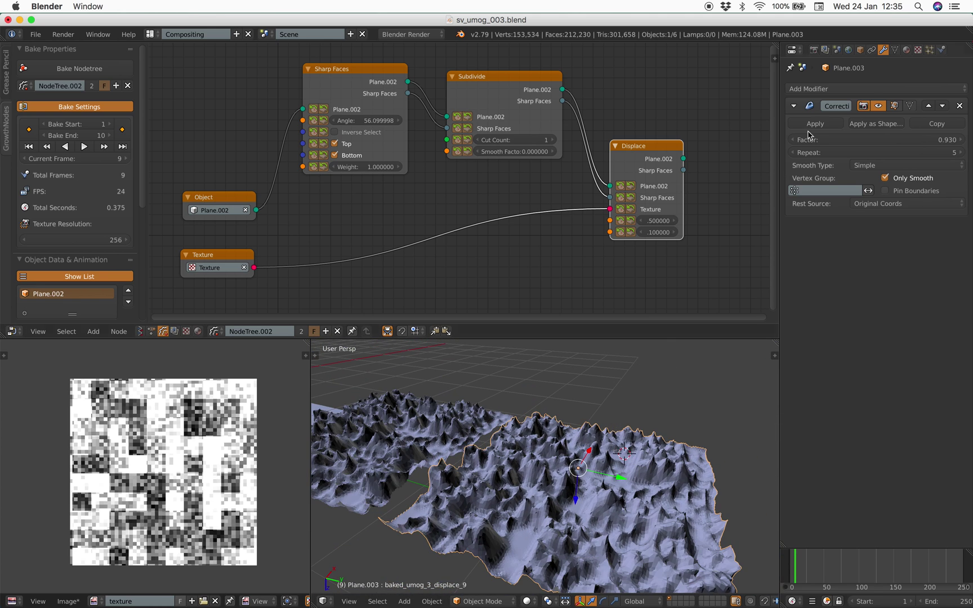
Step: Bring up the shape keys of Plane.003 and slightly spread the Sharp Faces and Subdivide nodes apart
{"action": "middle_click_drag", "start_coordinate": [609, 501], "coordinate": [570, 466]}
{"action": "left_click", "coordinate": [893, 51]}
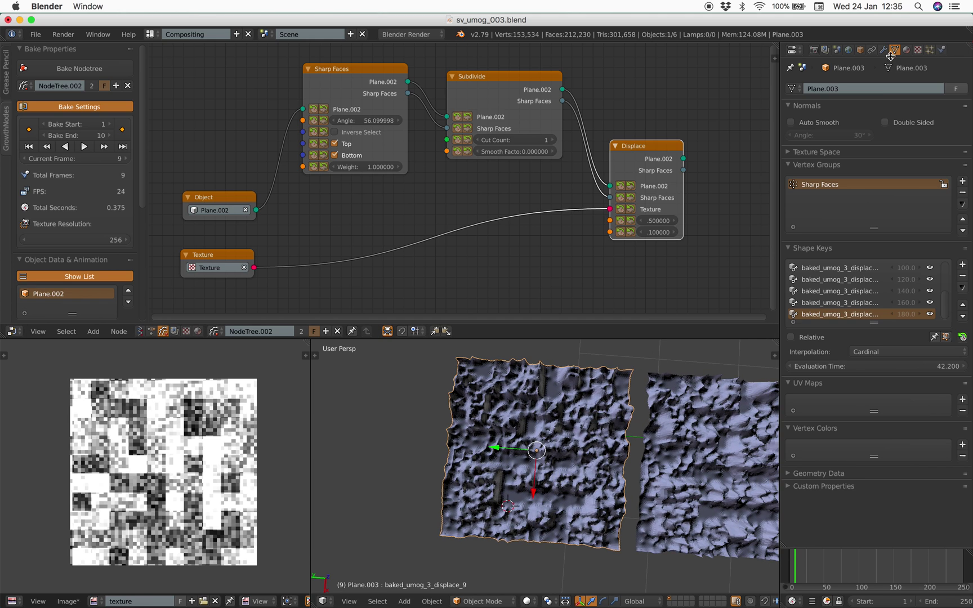
{"action": "left_click_drag", "start_coordinate": [346, 79], "coordinate": [336, 77]}
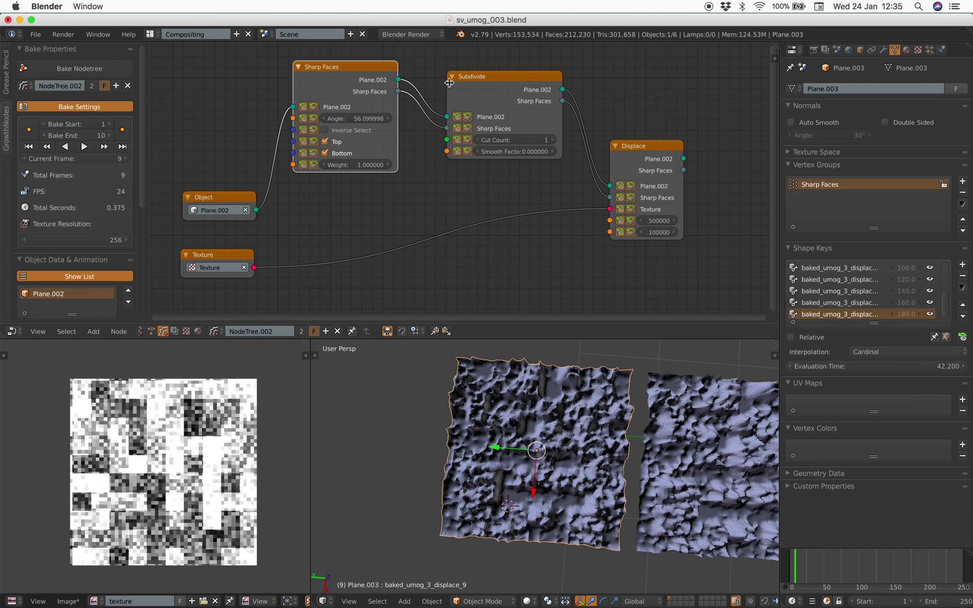
{"action": "left_click_drag", "start_coordinate": [450, 82], "coordinate": [451, 82]}
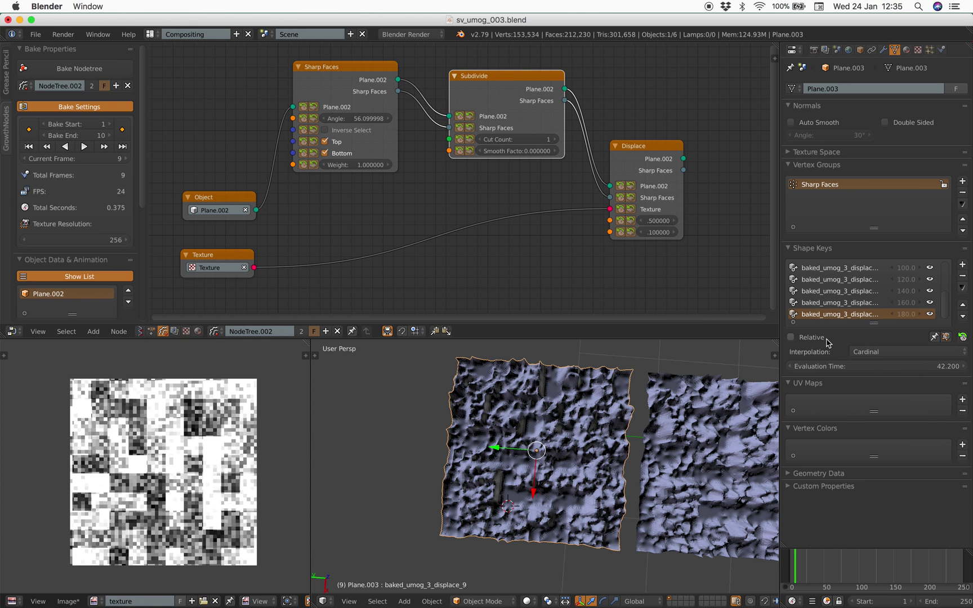
Step: Switch the shape keys of Plane.003 to Relative with a value of 0.000 and check the mesh in Edit Mode
{"action": "left_click", "coordinate": [792, 338]}
{"action": "left_click_drag", "start_coordinate": [910, 358], "coordinate": [788, 358]}
{"action": "key", "text": "Tab"}
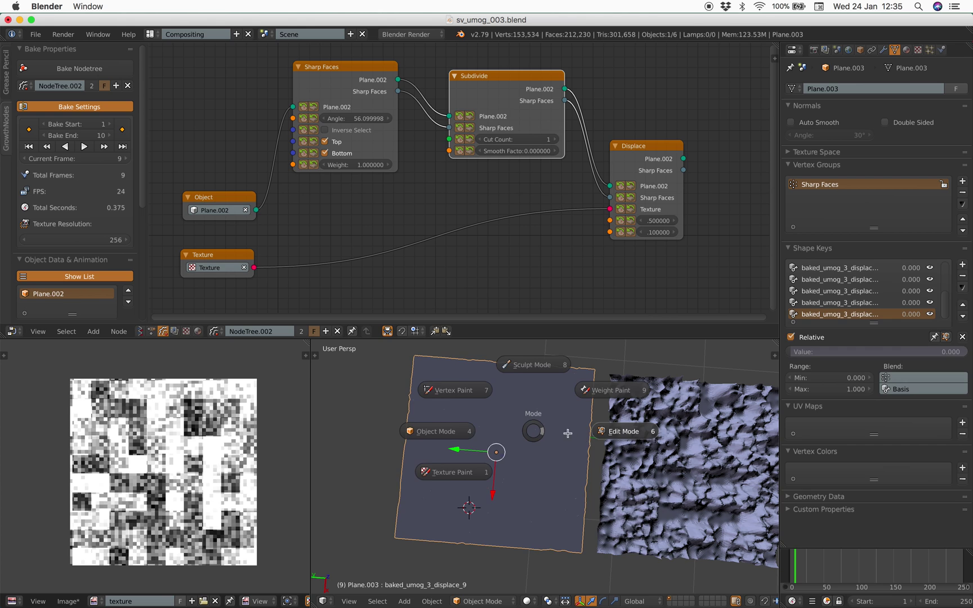
{"action": "left_click", "coordinate": [568, 433]}
{"action": "key", "text": "Tab"}
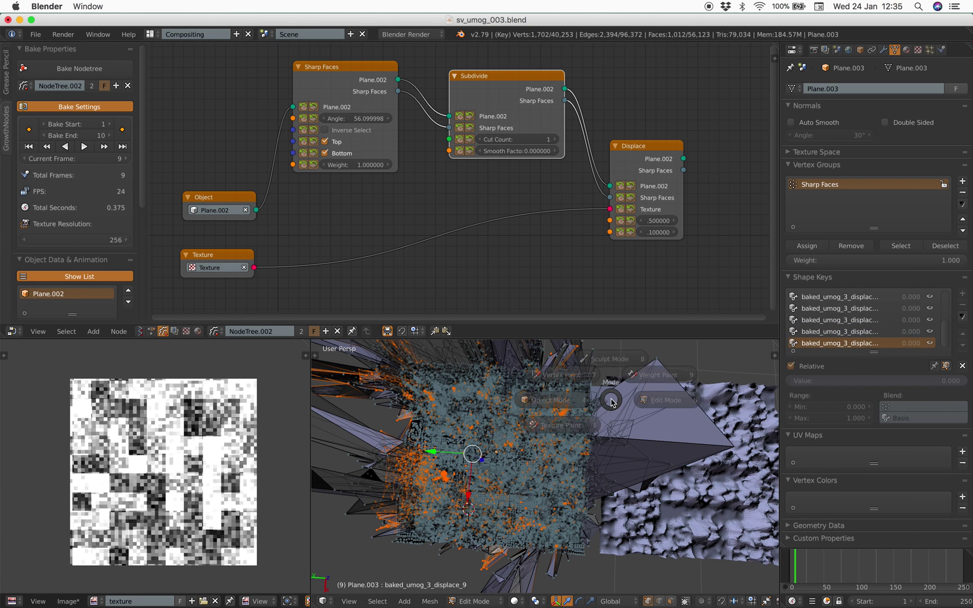
{"action": "left_click", "coordinate": [569, 407]}
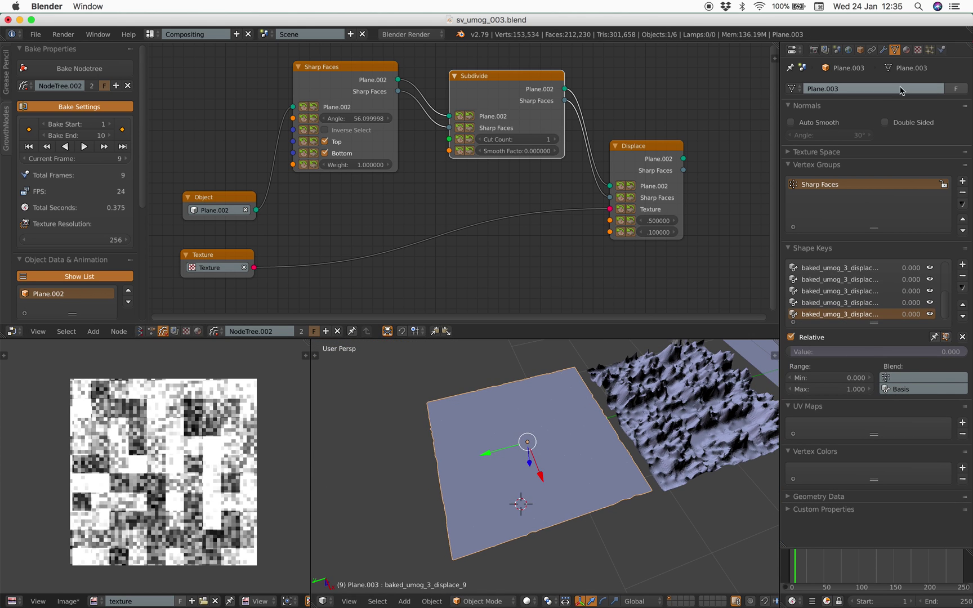
Step: Turn on Wire and Draw All Edges in the display settings of Plane.003 to expose its topology
{"action": "left_click", "coordinate": [860, 50]}
{"action": "left_click", "coordinate": [791, 371]}
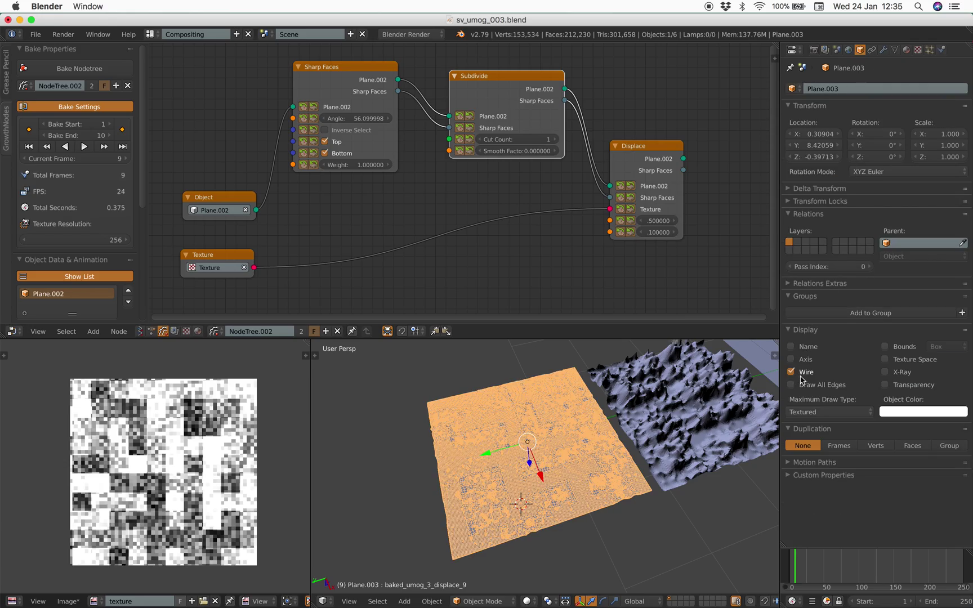
{"action": "key", "text": "a"}
{"action": "scroll", "coordinate": [519, 501], "scroll_direction": "up", "scroll_amount": 5}
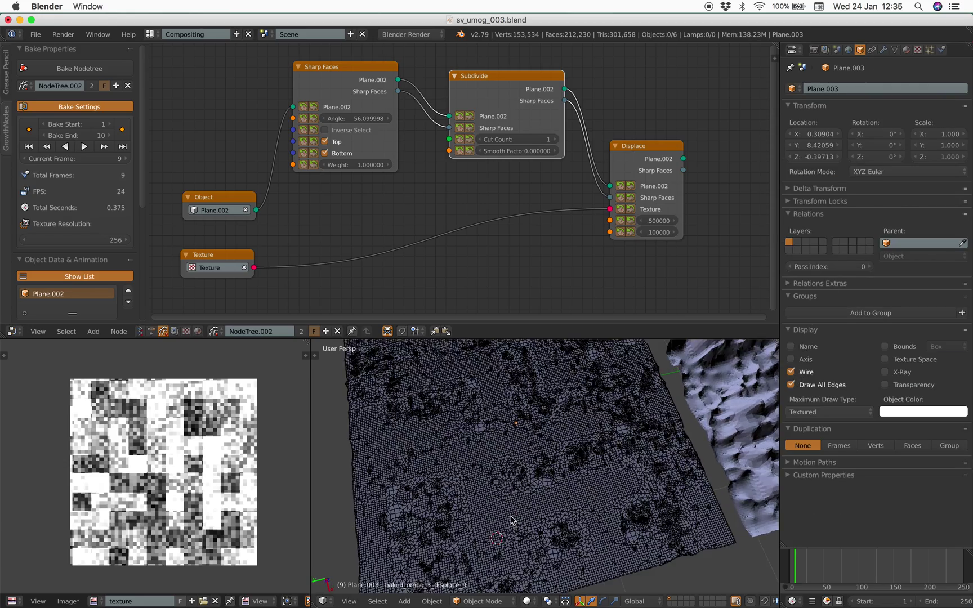
{"action": "middle_click_drag", "start_coordinate": [518, 517], "coordinate": [607, 426]}
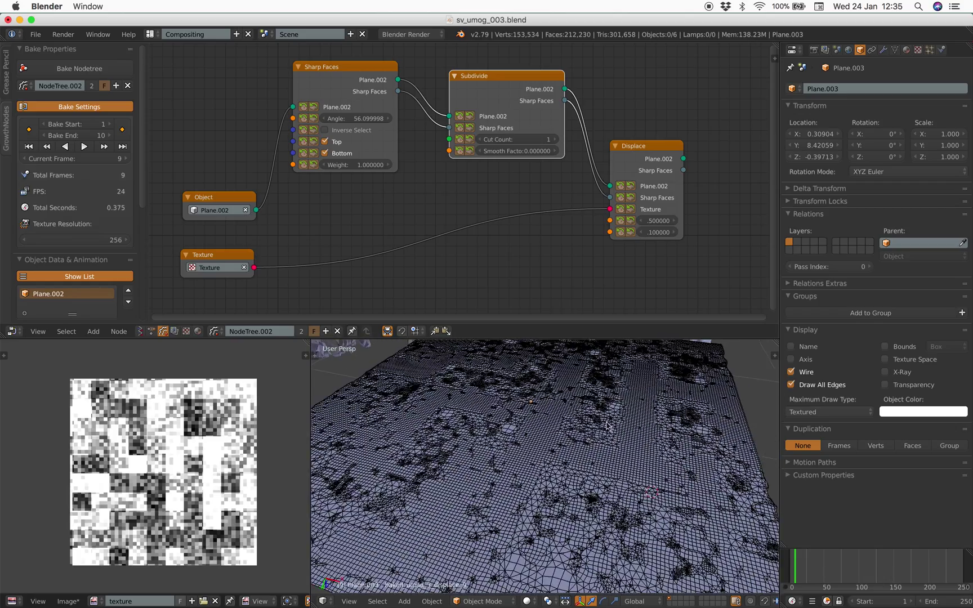
Step: Raise the value of the last baked displacement shape key on the wireframed plane
{"action": "left_click", "coordinate": [883, 50]}
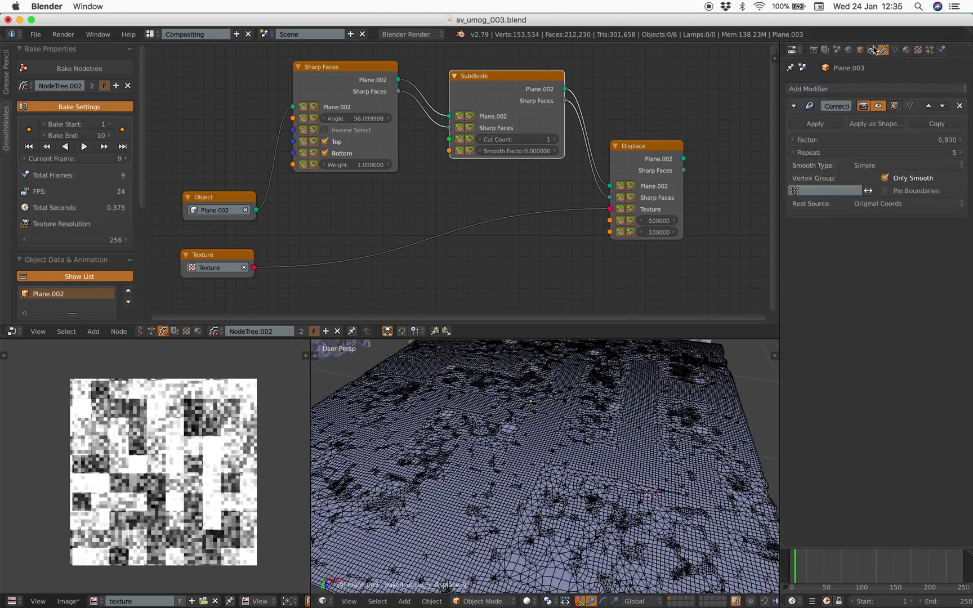
{"action": "left_click", "coordinate": [896, 49]}
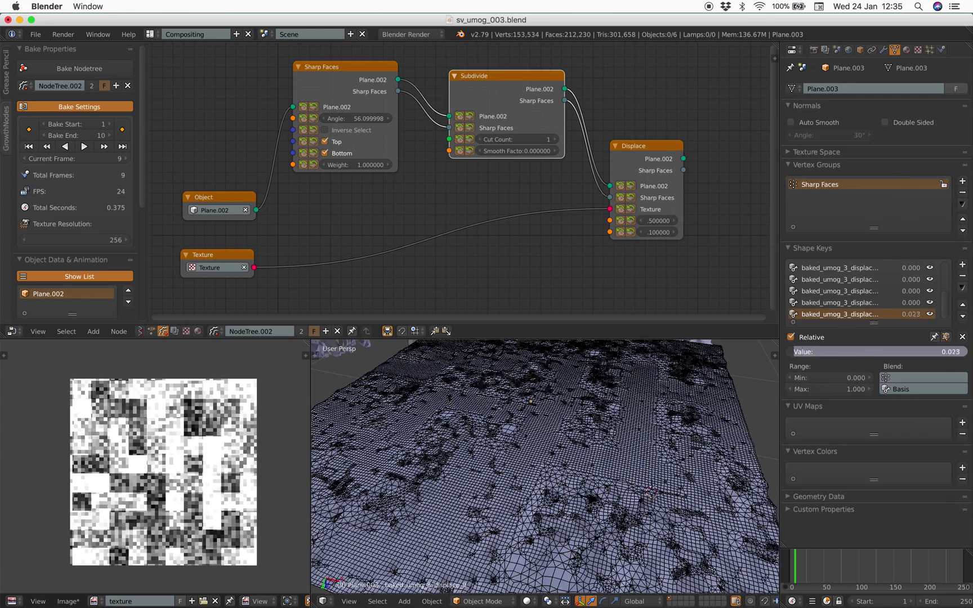
{"action": "left_click_drag", "start_coordinate": [793, 352], "coordinate": [869, 351]}
{"action": "scroll", "coordinate": [496, 496], "scroll_direction": "down", "scroll_amount": 4}
{"action": "middle_click_drag", "start_coordinate": [467, 511], "coordinate": [542, 458]}
Step: Compare the displaced plane with Only Smooth switched off and back on in its Corrective Smooth modifier
{"action": "left_click", "coordinate": [883, 50]}
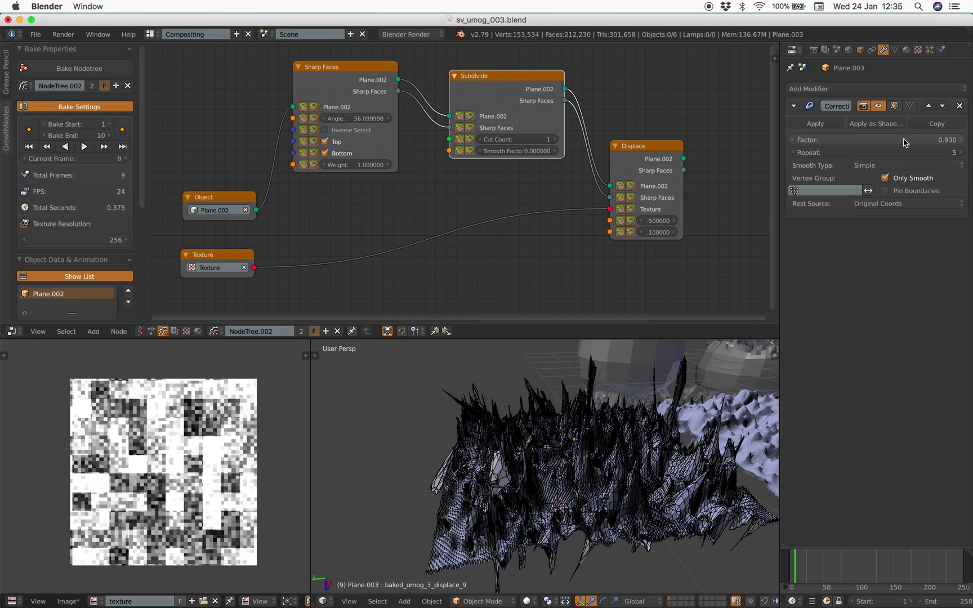
{"action": "middle_click_drag", "start_coordinate": [603, 416], "coordinate": [556, 457]}
{"action": "right_click", "coordinate": [580, 443]}
{"action": "key", "text": "a"}
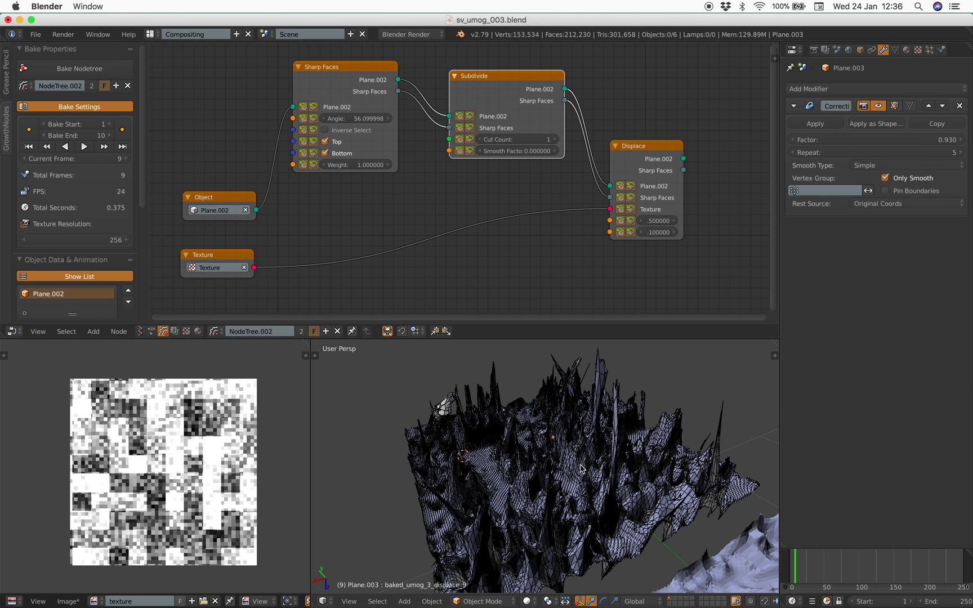
{"action": "right_click", "coordinate": [582, 469]}
{"action": "left_click", "coordinate": [887, 179]}
{"action": "left_click", "coordinate": [888, 180]}
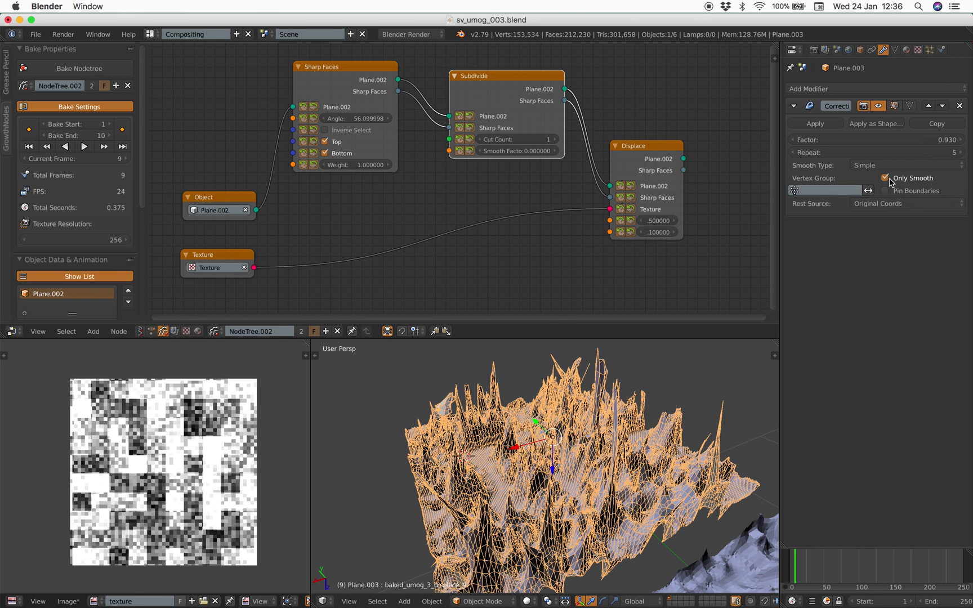
Step: Make the shape keys of Plane.003 absolute again by disabling Relative, and set the Evaluation Time to 77.400
{"action": "left_click", "coordinate": [895, 49]}
{"action": "mouse_move", "coordinate": [918, 351]}
{"action": "left_mouse_down"}
{"action": "mouse_move", "coordinate": [972, 351]}
{"action": "mouse_move", "coordinate": [911, 351]}
{"action": "left_mouse_up"}
{"action": "left_click", "coordinate": [806, 338]}
{"action": "left_click_drag", "start_coordinate": [856, 366], "coordinate": [890, 366]}
Step: Examine the wireframed terrain up close, the noise texture image, the node tree and all displaced objects in the scene
{"action": "key", "text": "a"}
{"action": "mouse_move", "coordinate": [581, 437]}
{"action": "middle_mouse_down"}
{"action": "mouse_move", "coordinate": [576, 449]}
{"action": "mouse_move", "coordinate": [587, 451]}
{"action": "middle_mouse_up"}
{"action": "scroll", "coordinate": [587, 451], "scroll_direction": "up", "scroll_amount": 4}
{"action": "right_click", "coordinate": [587, 451]}
{"action": "scroll", "coordinate": [571, 430], "scroll_direction": "down", "scroll_amount": 8}
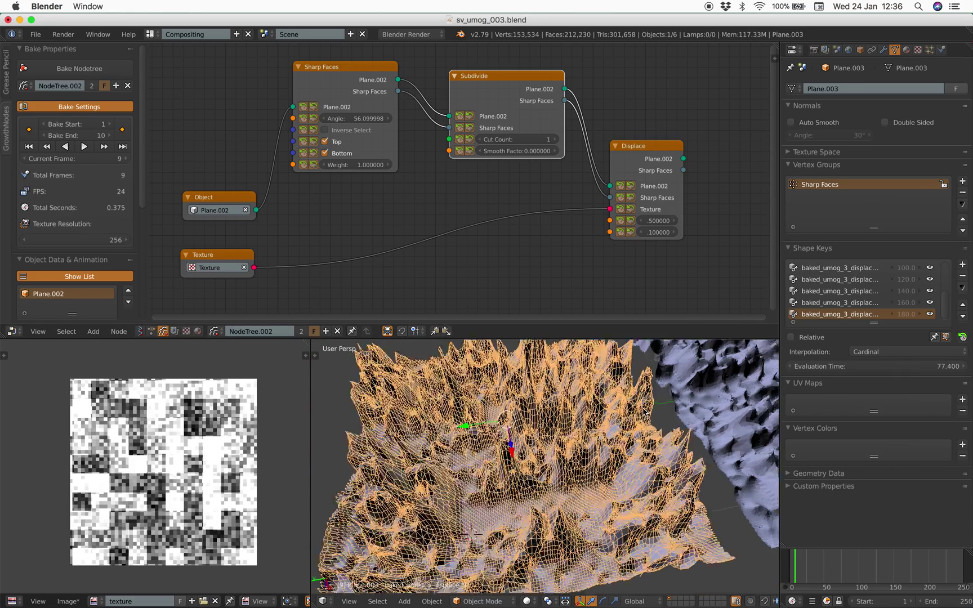
{"action": "key", "text": "a"}
{"action": "middle_click_drag", "start_coordinate": [571, 429], "coordinate": [541, 455], "text": "shift"}
{"action": "middle_click_drag", "start_coordinate": [239, 422], "coordinate": [237, 421]}
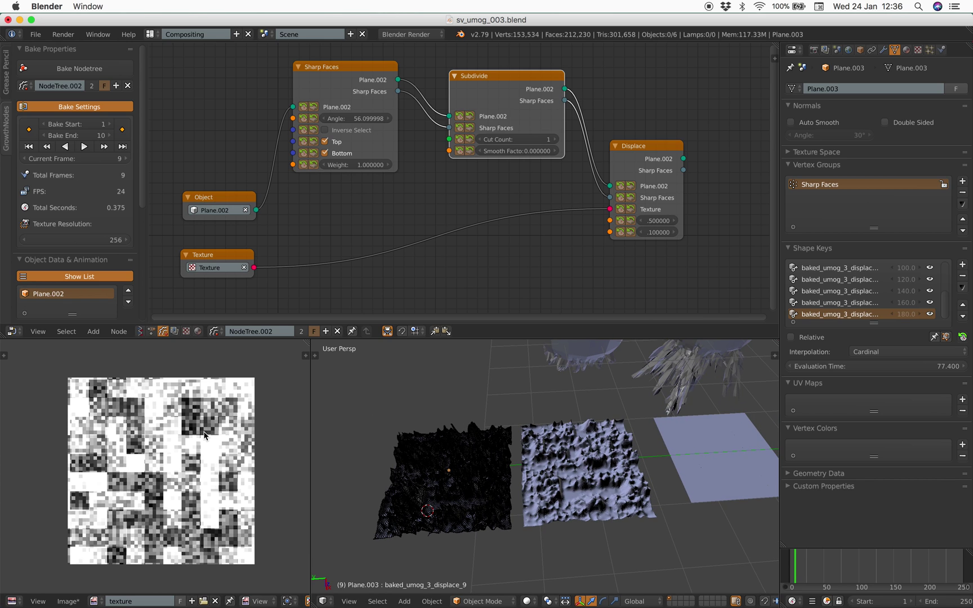
{"action": "middle_click_drag", "start_coordinate": [200, 435], "coordinate": [207, 433]}
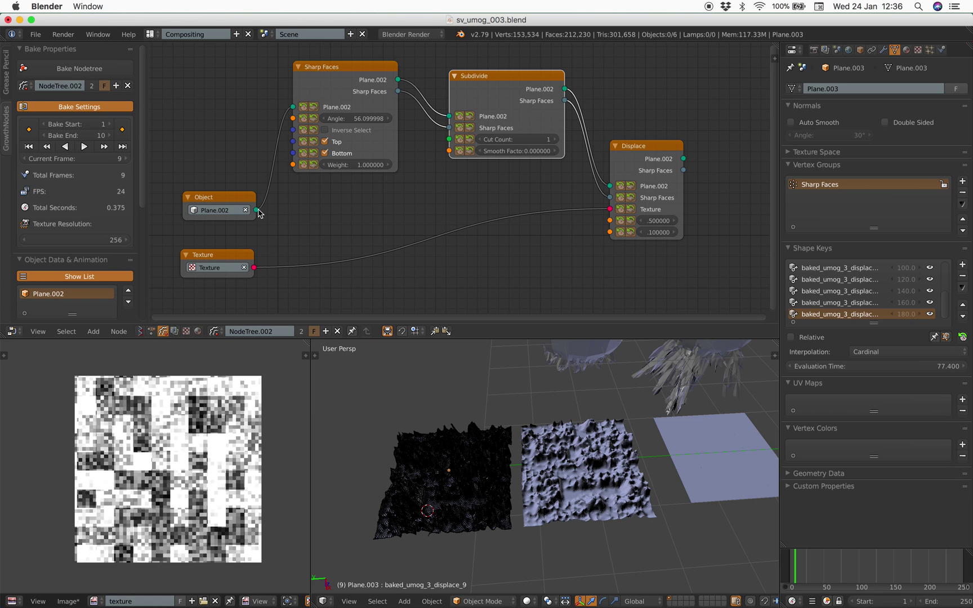
{"action": "middle_click_drag", "start_coordinate": [488, 184], "coordinate": [505, 183]}
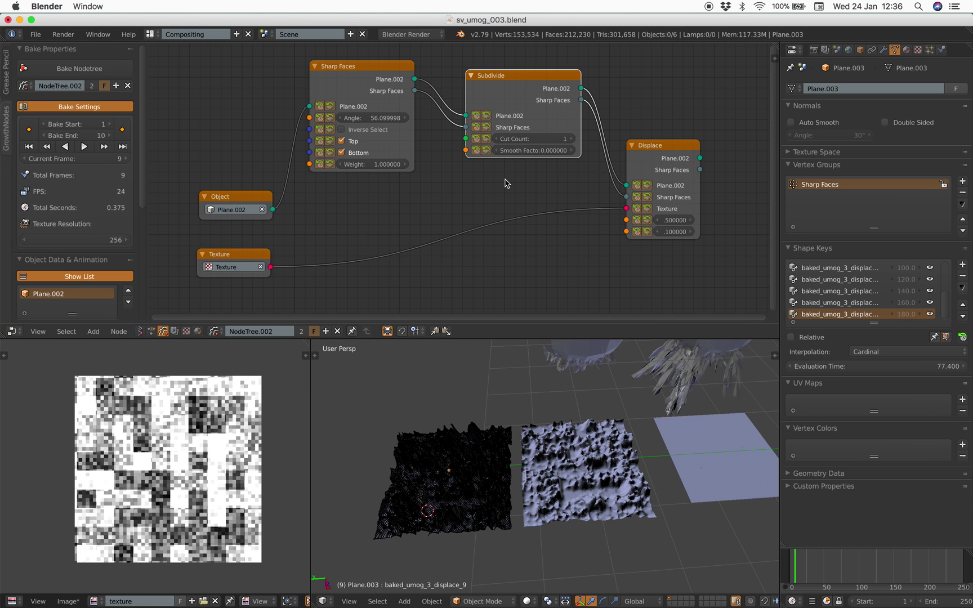
{"action": "scroll", "coordinate": [570, 428], "scroll_direction": "up", "scroll_amount": 3}
{"action": "scroll", "coordinate": [570, 428], "scroll_direction": "down", "scroll_amount": 3}
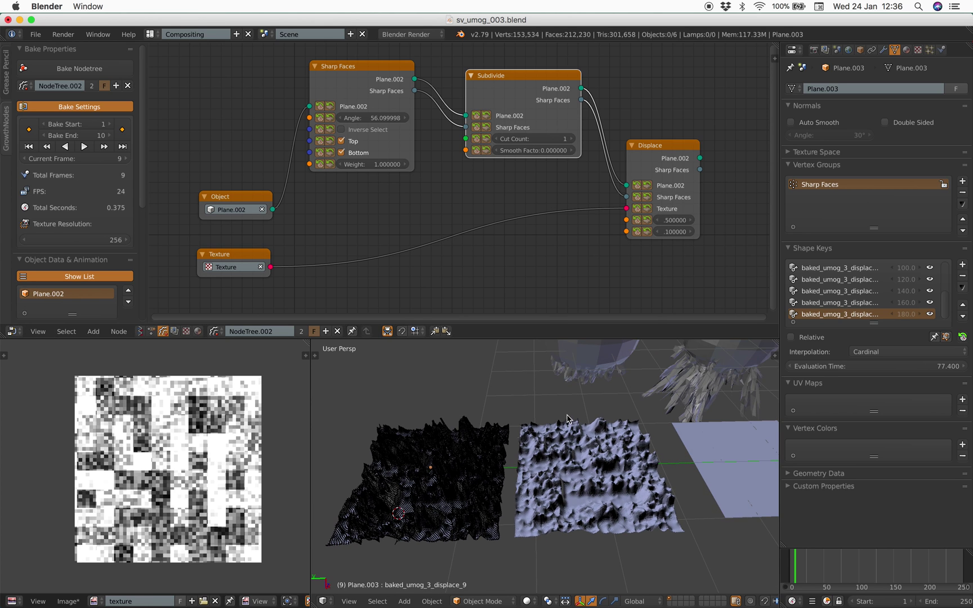
{"action": "middle_click_drag", "start_coordinate": [573, 428], "coordinate": [569, 398]}
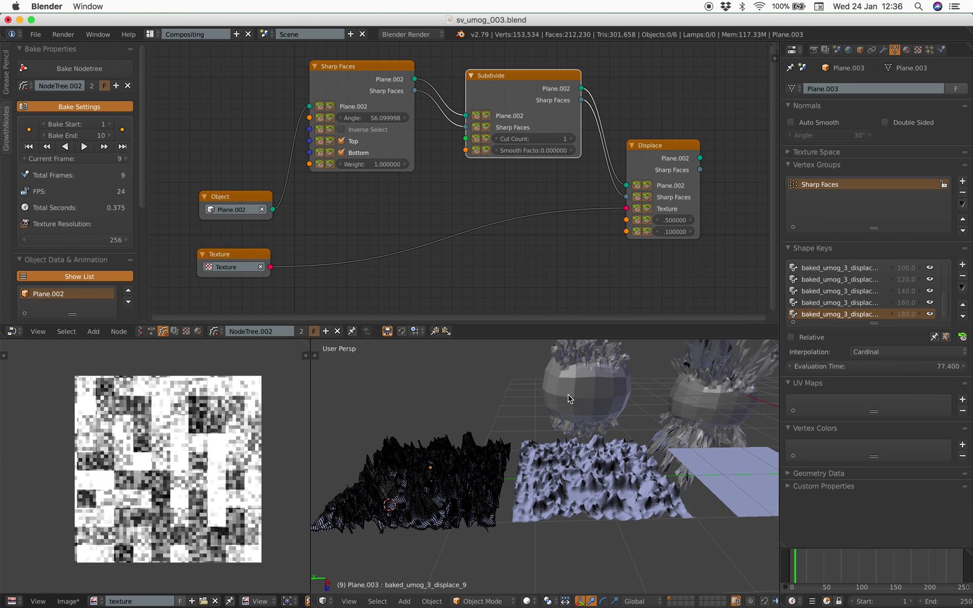